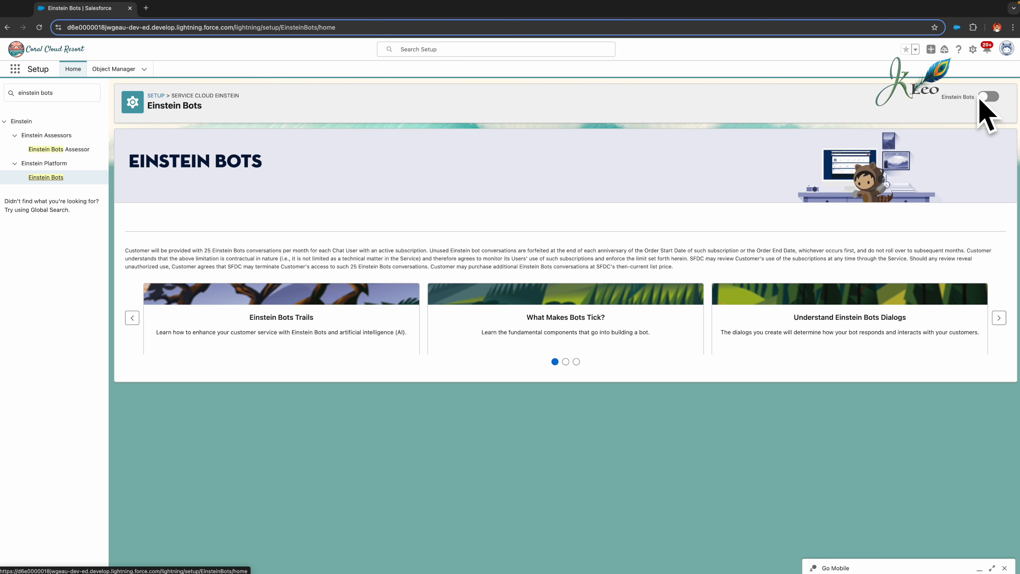
- Enable Einstein Bots, and turn on Einstein Copilot for Salesforce on the Agents setup page
click(988, 97)
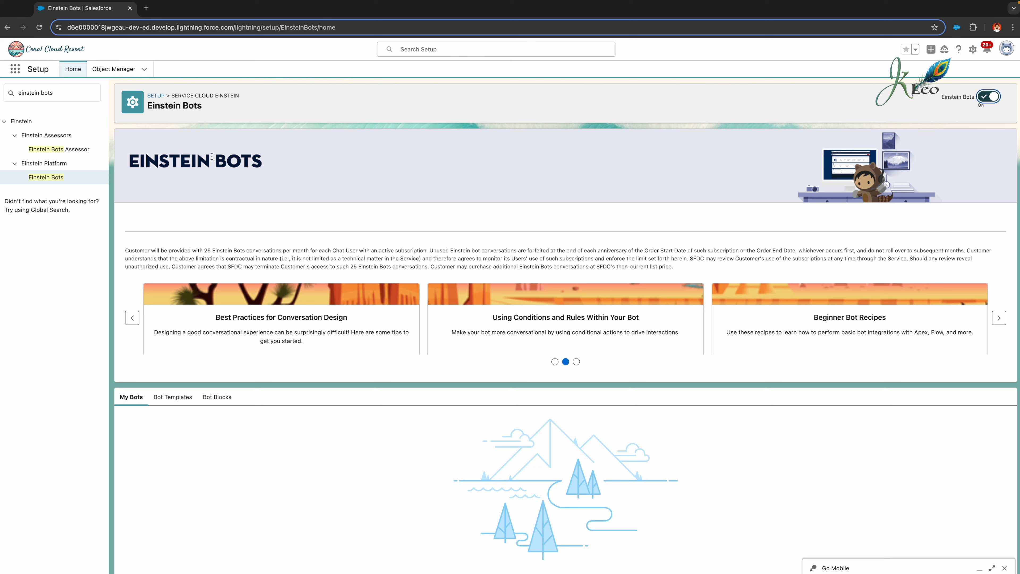
click(58, 98)
text(agents)
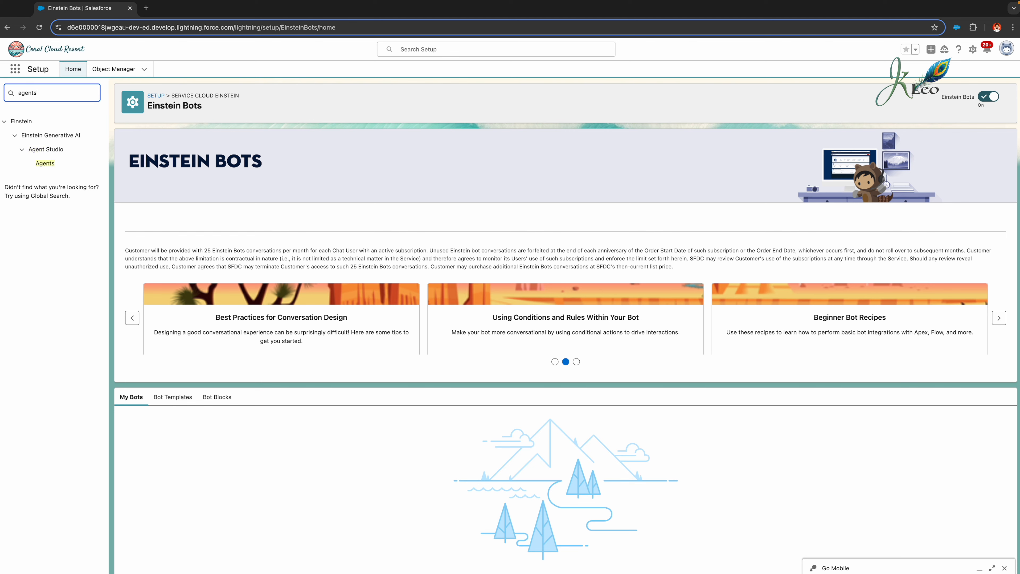
click(44, 165)
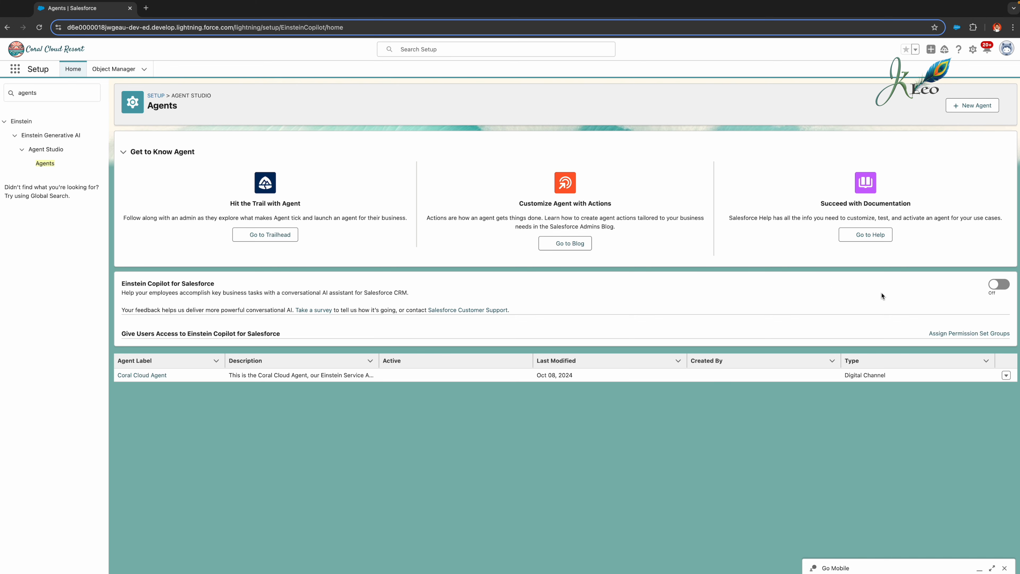
click(999, 285)
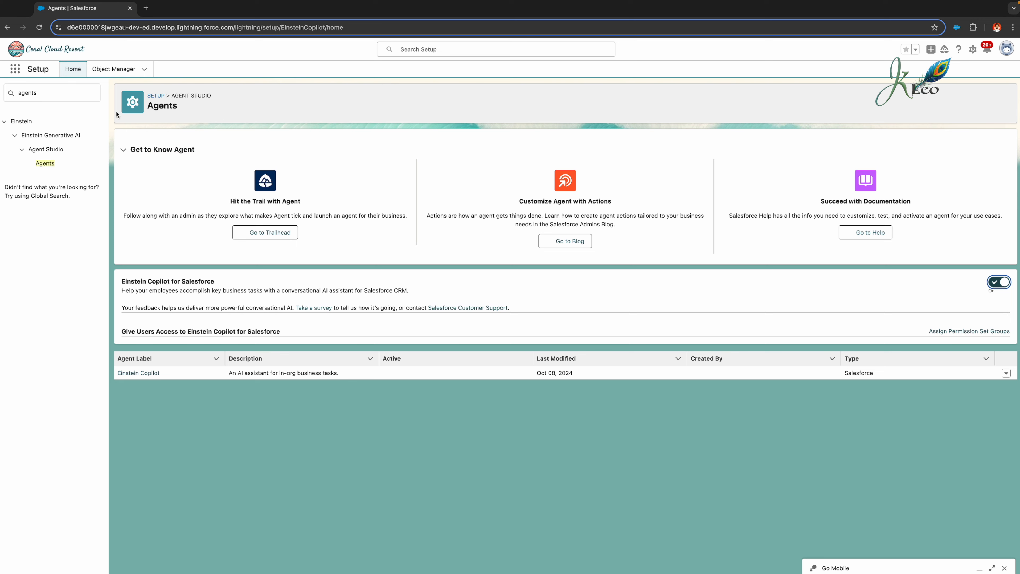
- Find Embedded Service Deployments in Setup and publish the ESA Web Deployment
click(70, 96)
text(embed)
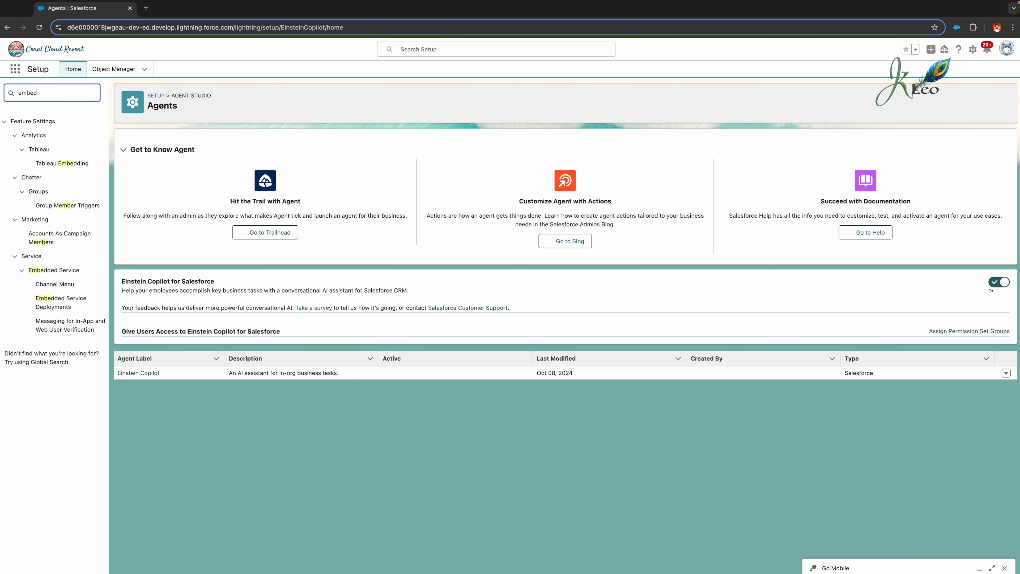
text(ed)
key(BackSpace)
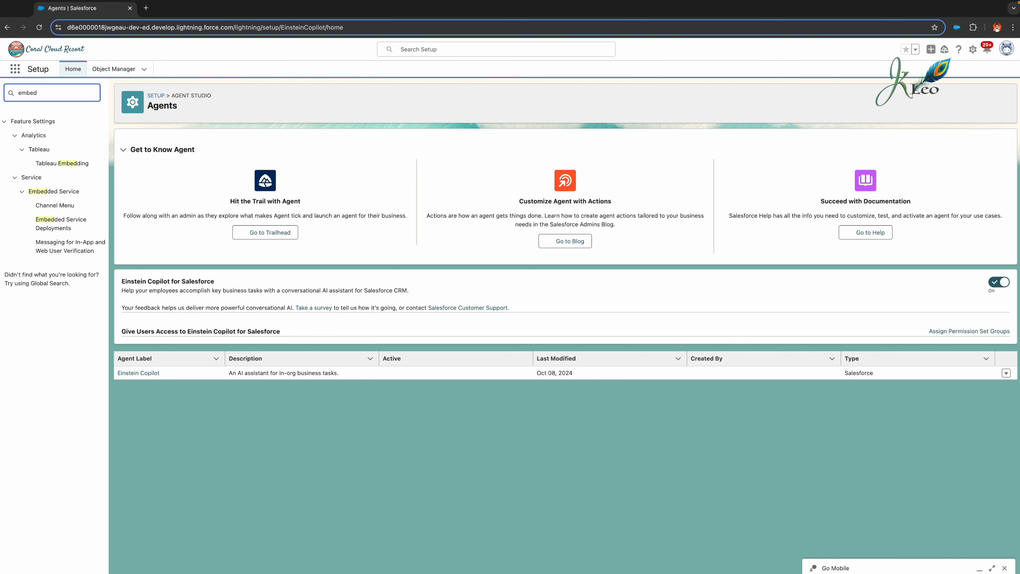
click(52, 227)
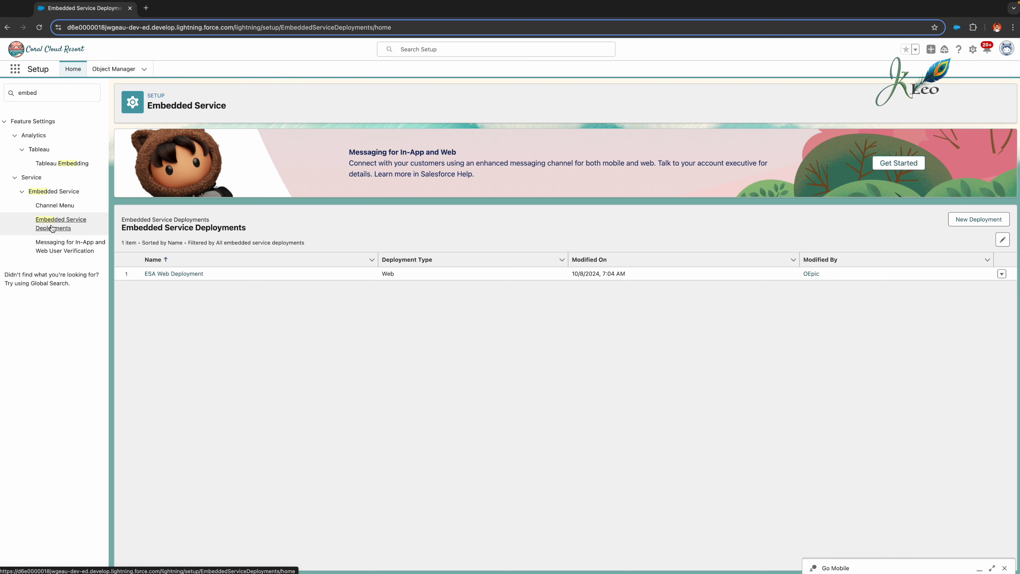
click(174, 274)
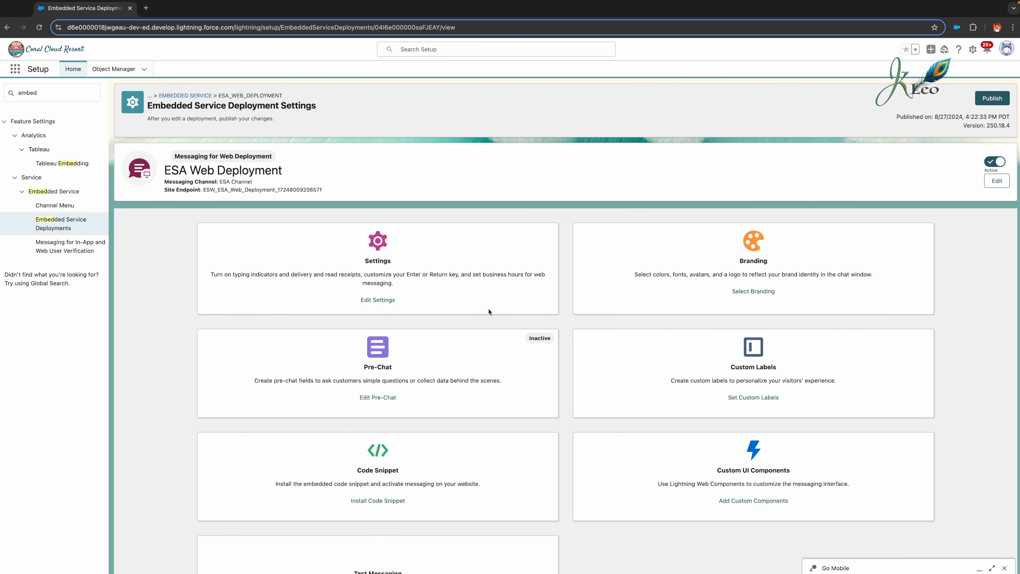
scroll(488, 309, down, 2)
scroll(488, 309, up, 2)
click(999, 100)
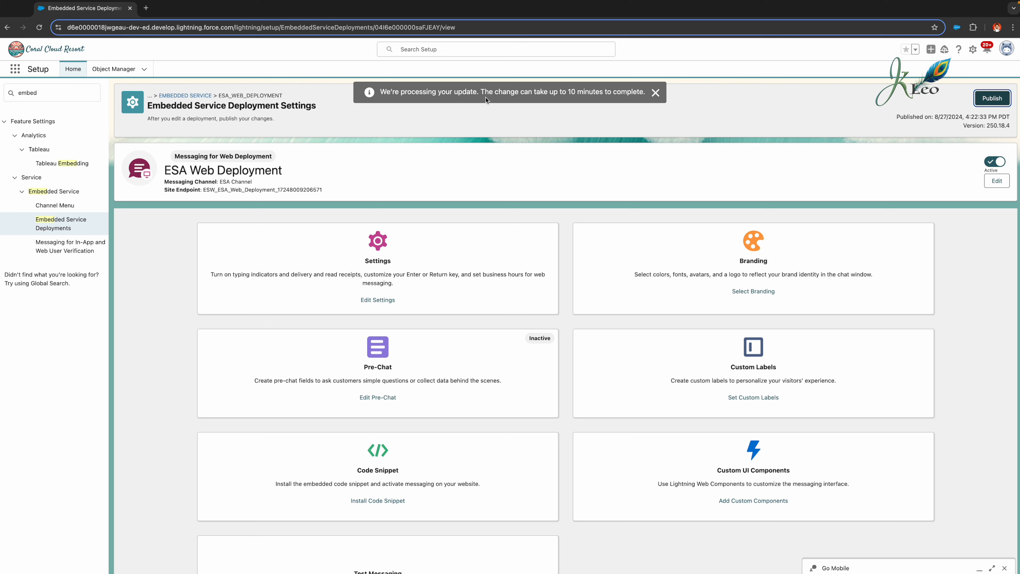
drag(506, 88, 645, 88)
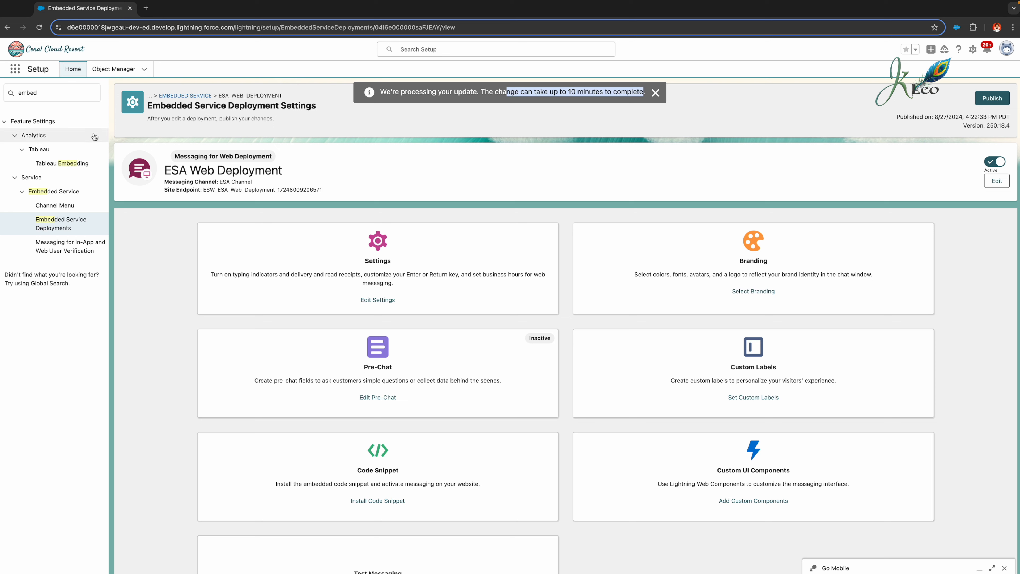
- Find All Sites under Digital Experiences and open the coral-cloud site in Experience Builder, dismissing the release highlights
double_click(69, 96)
text(digital)
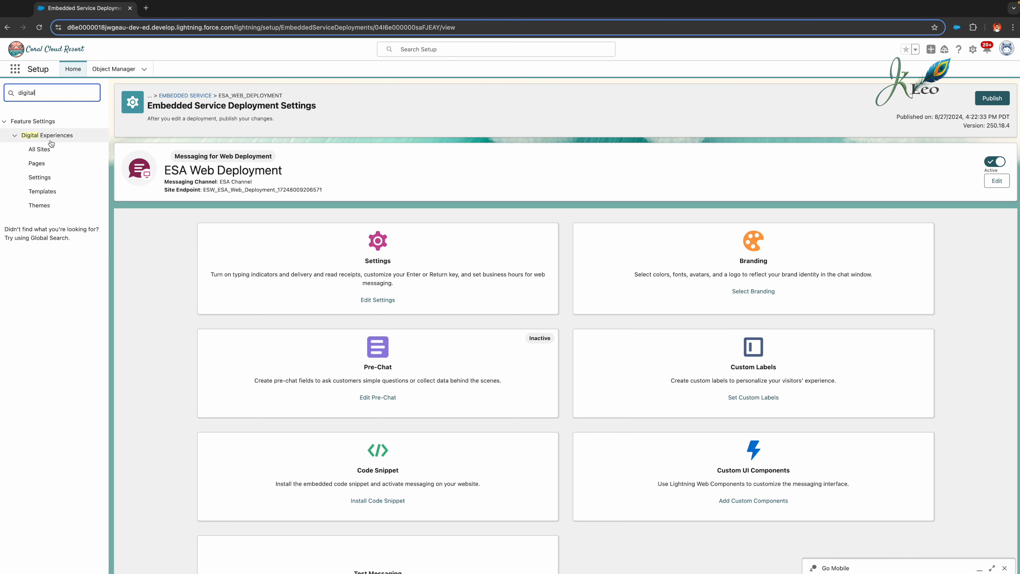
click(54, 136)
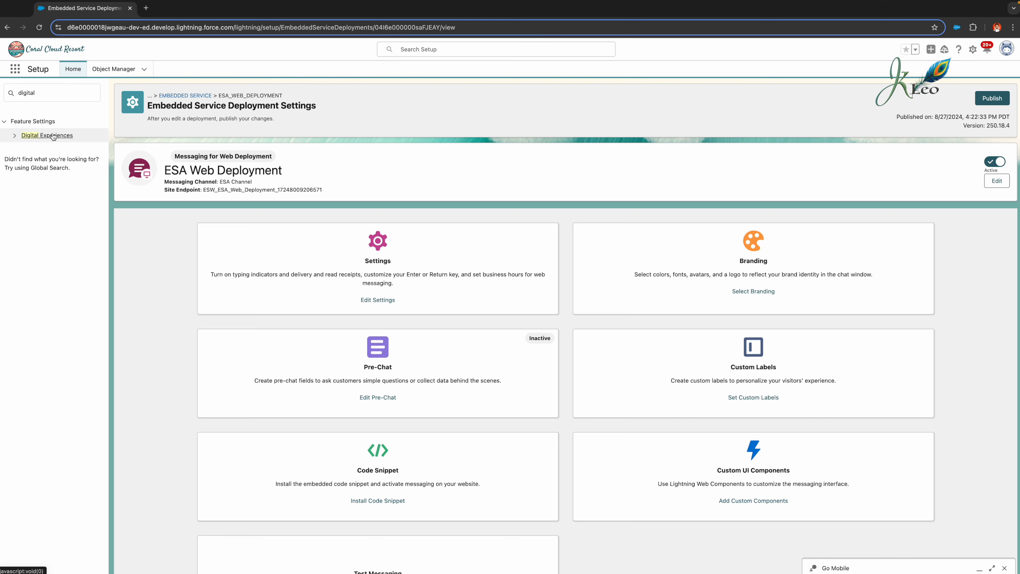
click(41, 137)
click(39, 149)
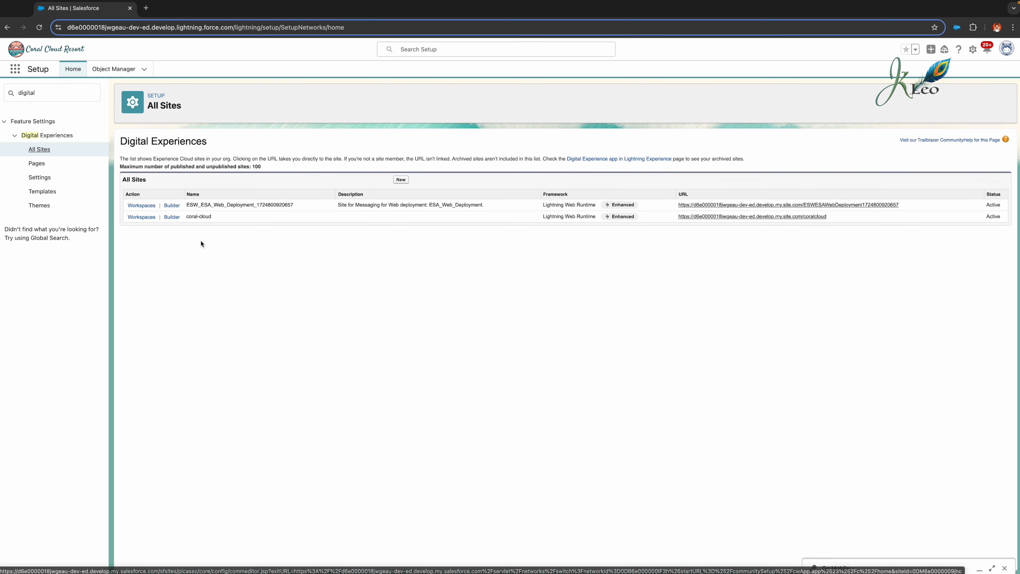
click(171, 219)
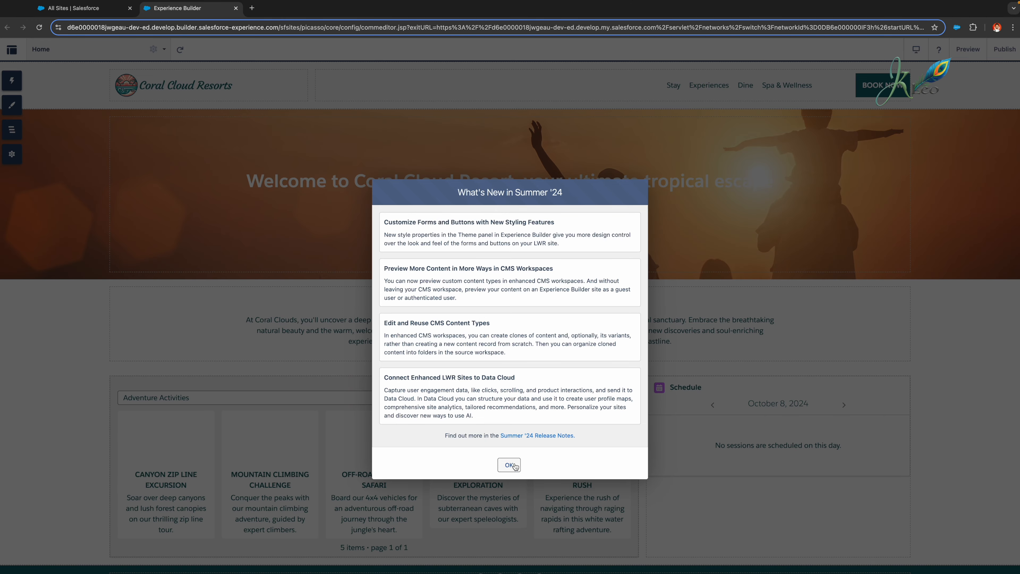
click(510, 465)
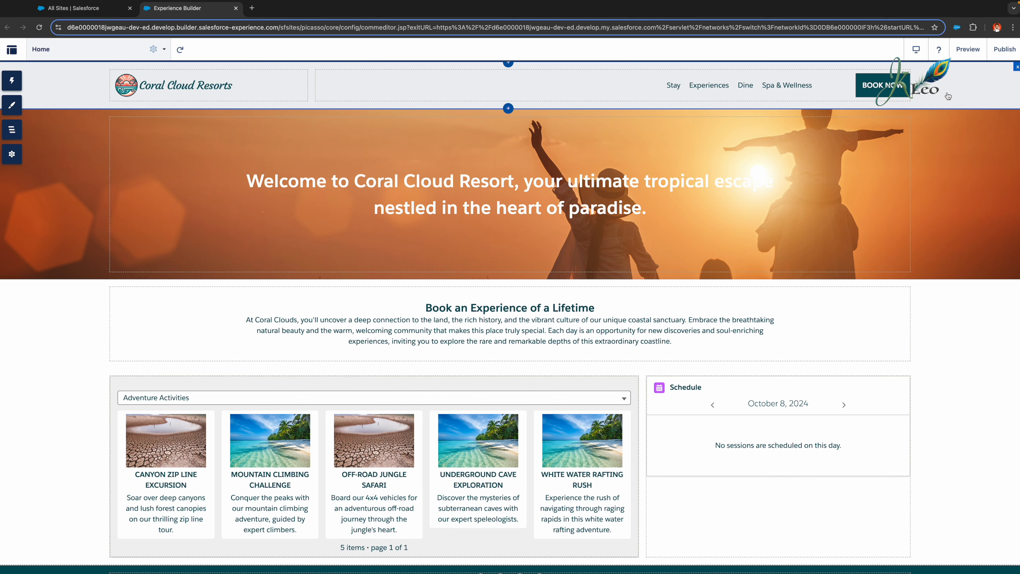
- Preview the coral-cloud home page, check the Schedule component's day navigation, and return to the builder
click(968, 50)
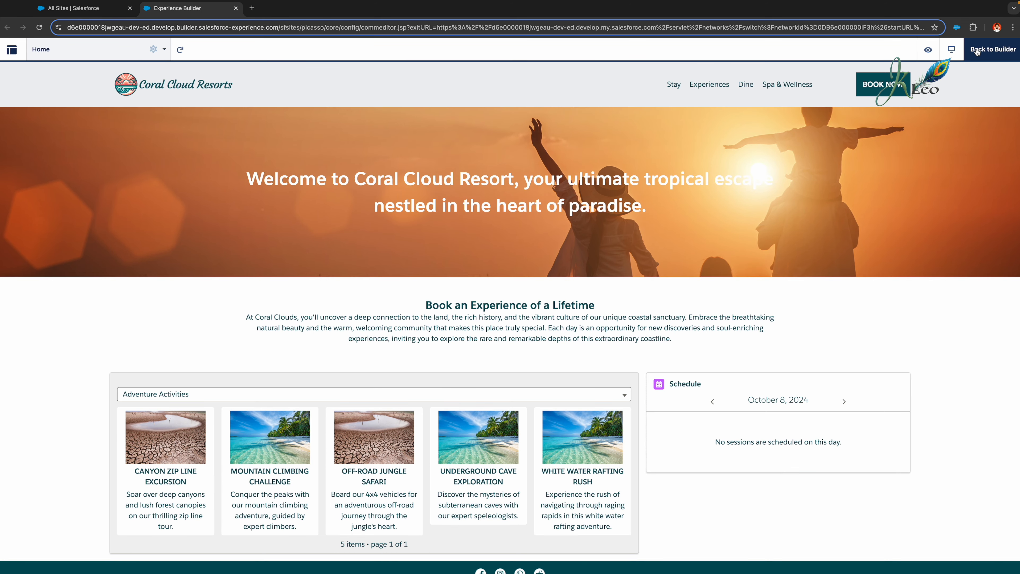
scroll(623, 316, down, 2)
scroll(621, 313, up, 2)
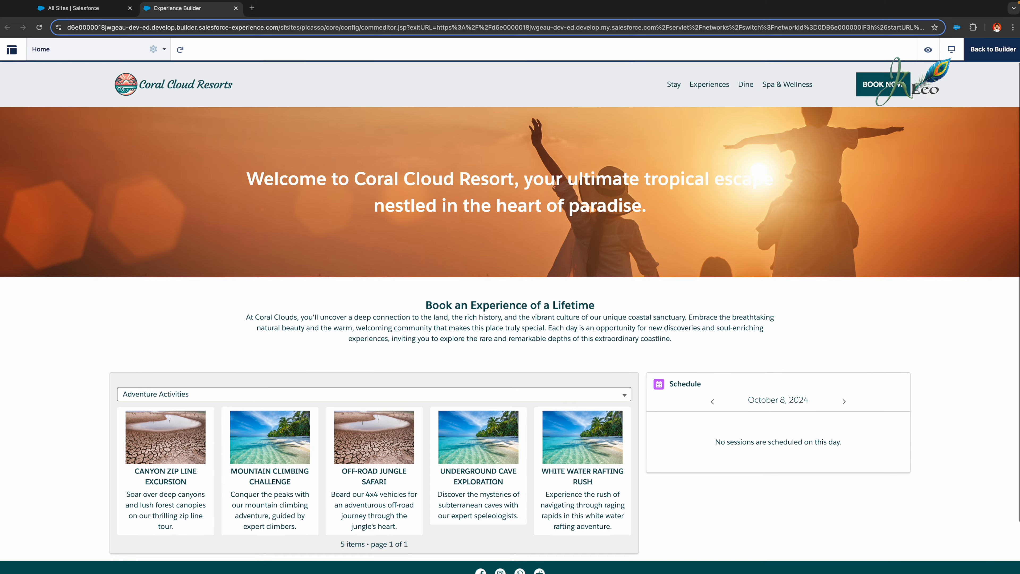
click(844, 402)
click(713, 402)
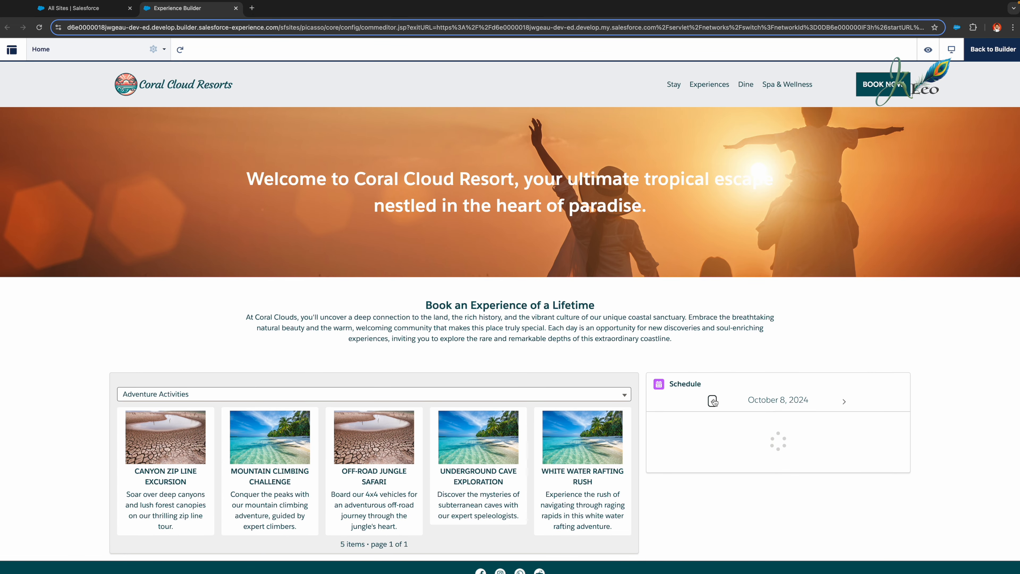
click(713, 401)
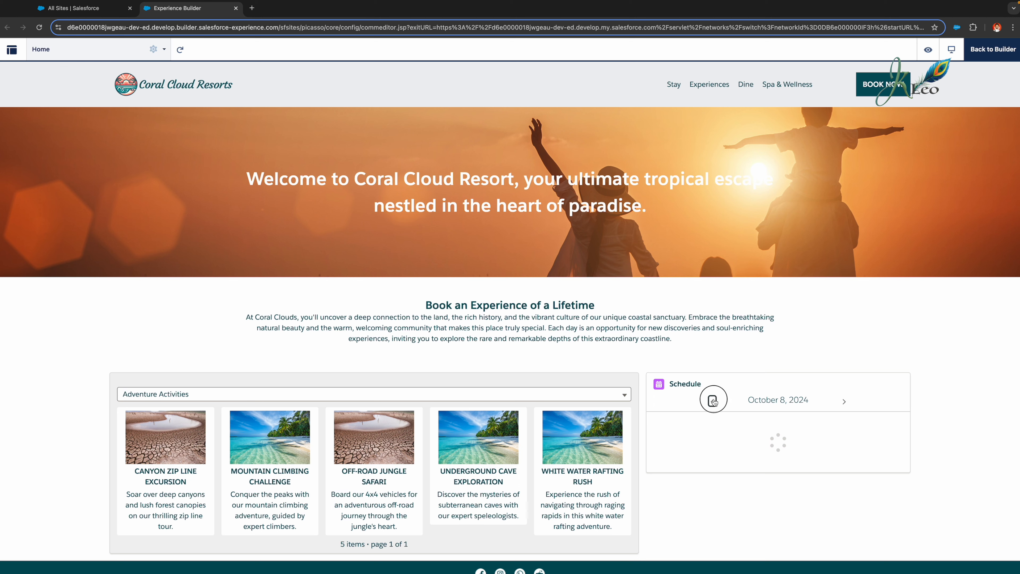
click(845, 402)
click(992, 53)
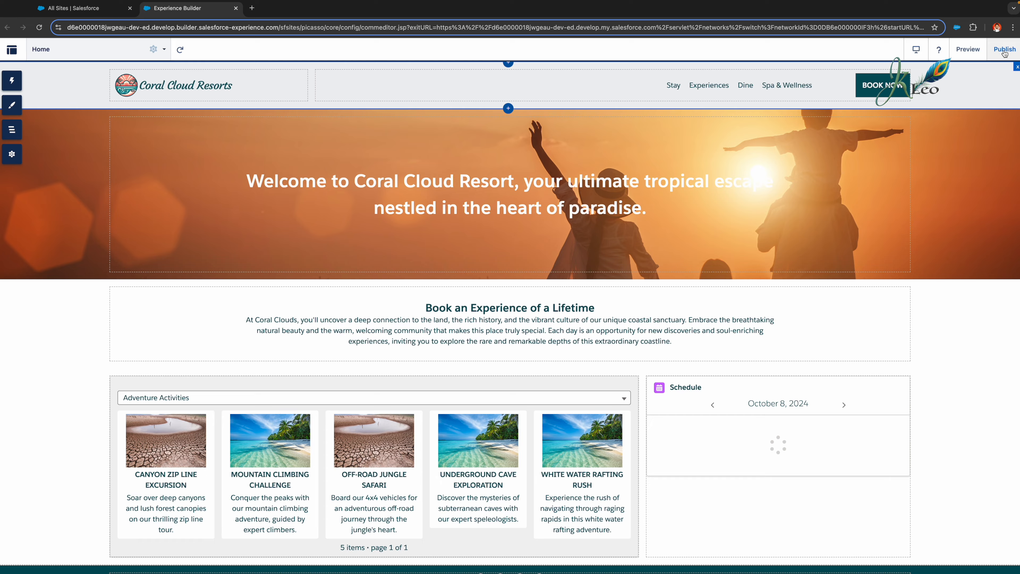
- Publish the coral-cloud site and acknowledge the publishing notice
click(1005, 50)
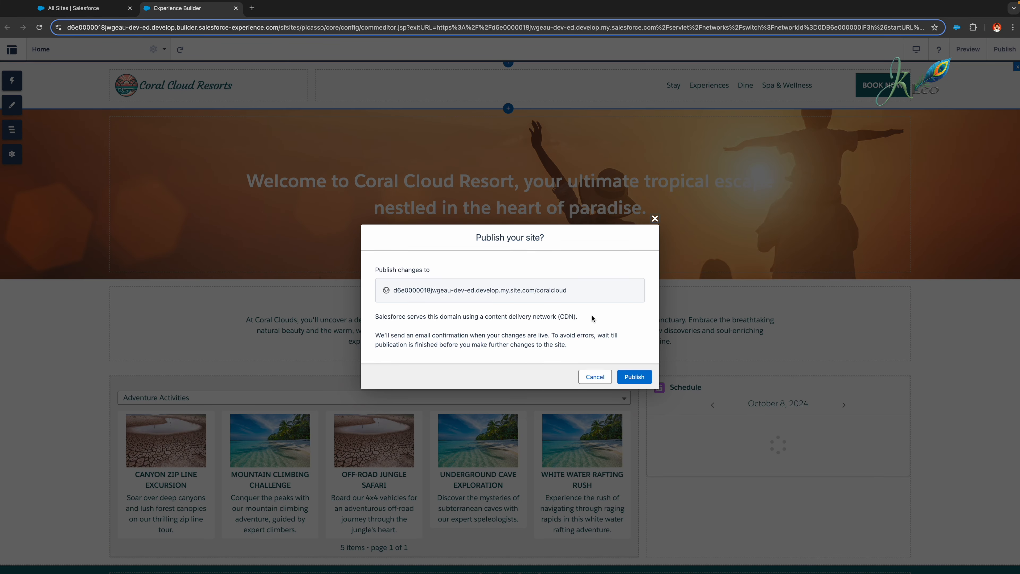
click(636, 377)
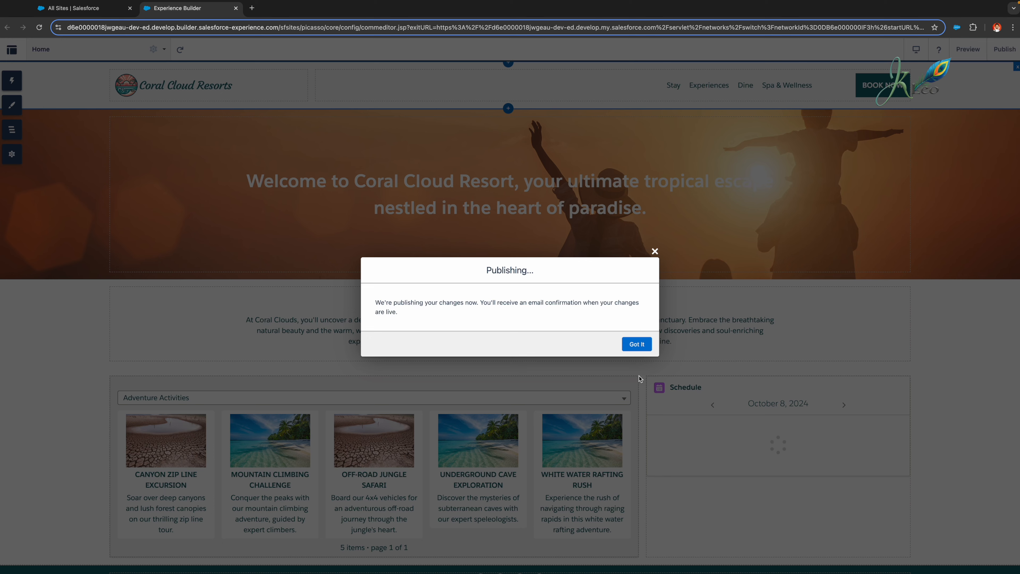
click(639, 344)
- Return from Experience Builder to Salesforce Setup, dismiss the notification request, and open the Agents page
click(12, 49)
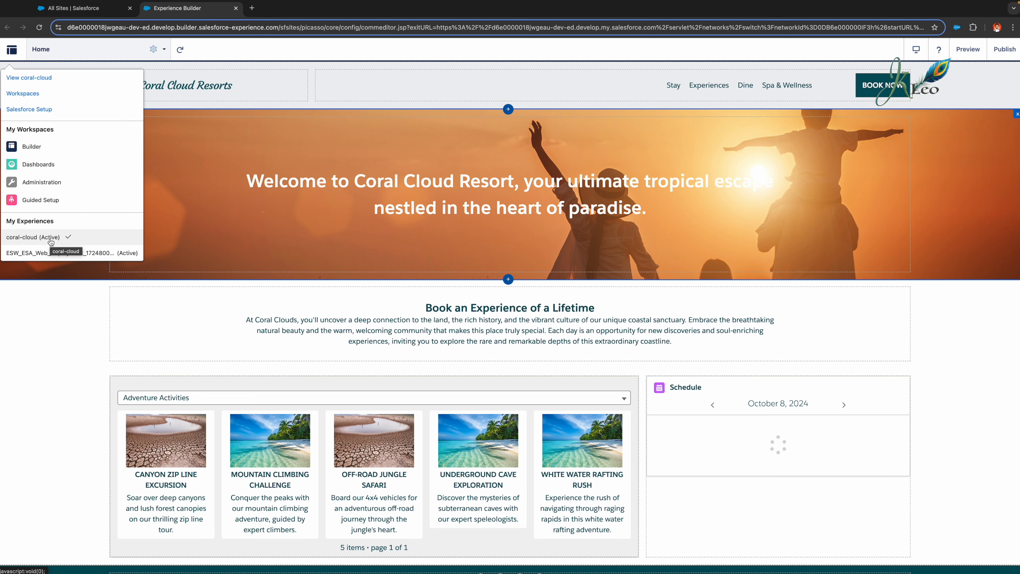
click(37, 109)
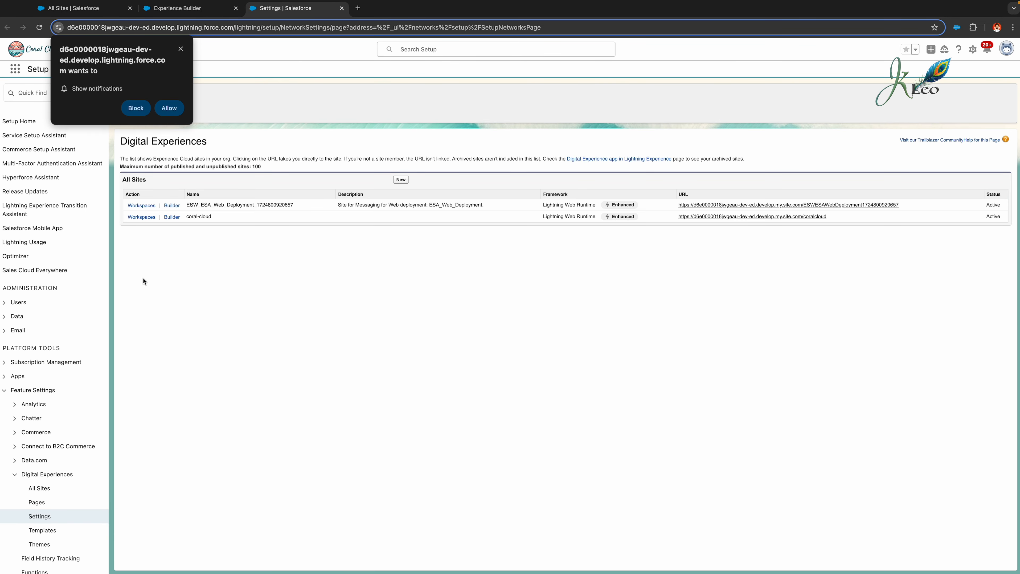
click(181, 50)
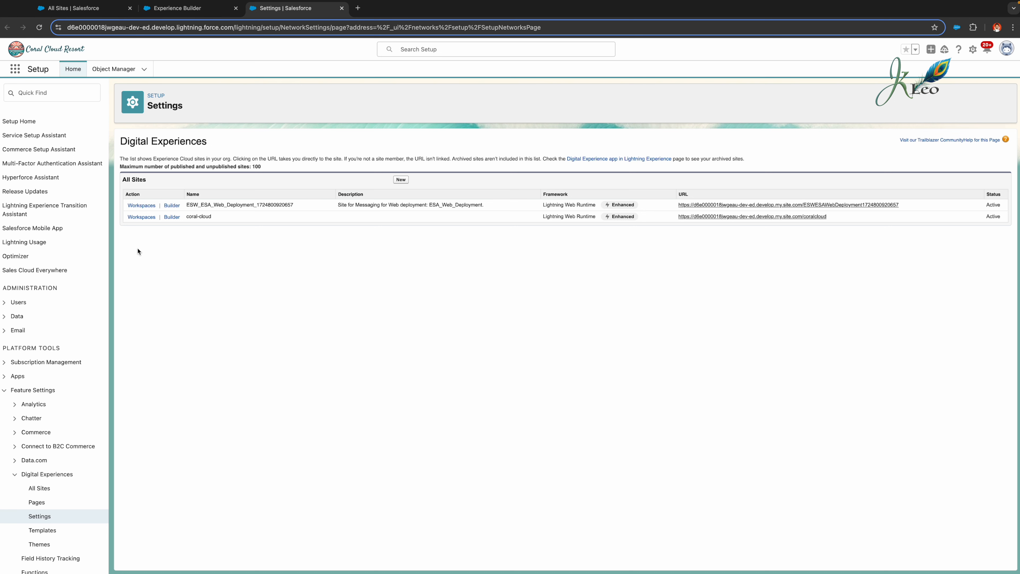
click(28, 97)
text(agent)
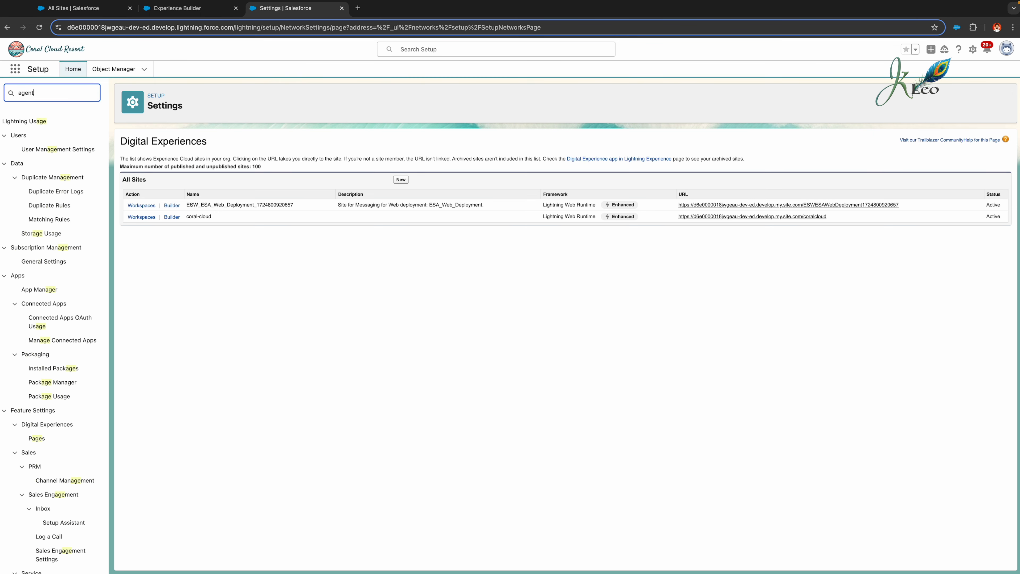
click(45, 191)
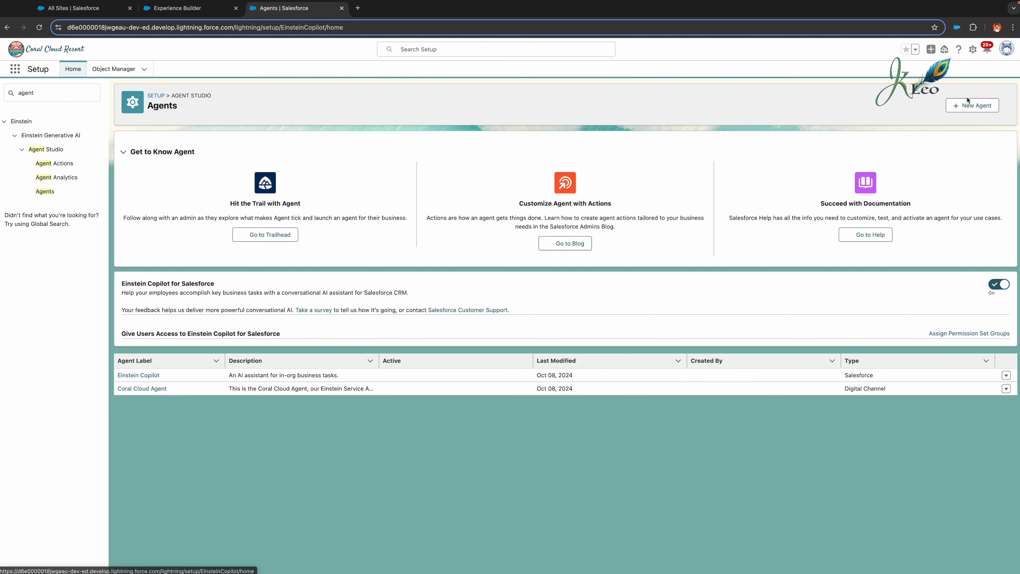
- Create an agent labelled "My First Agent" with the description "A fun way to learn how to build my first Agent."
click(968, 105)
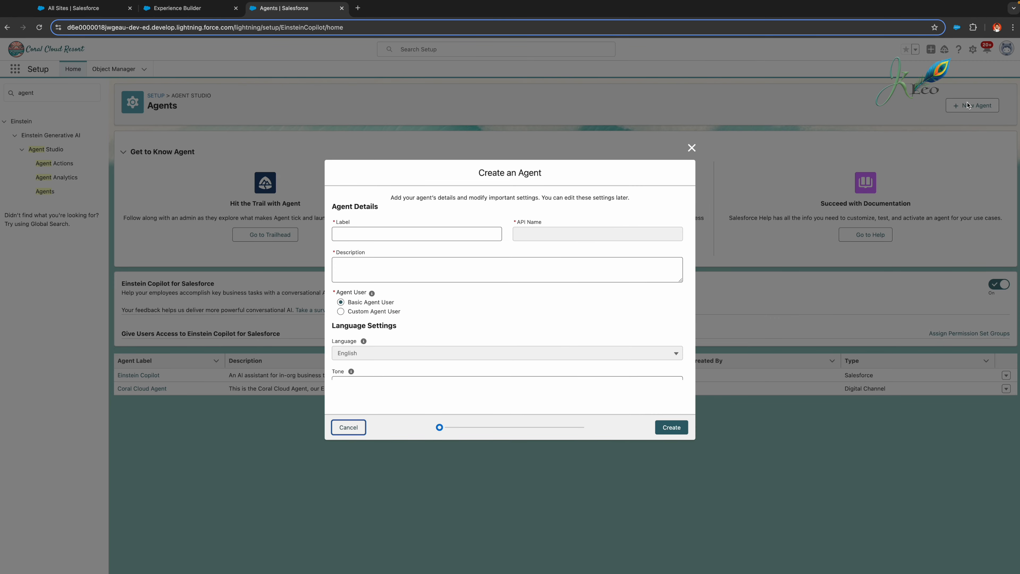
click(456, 239)
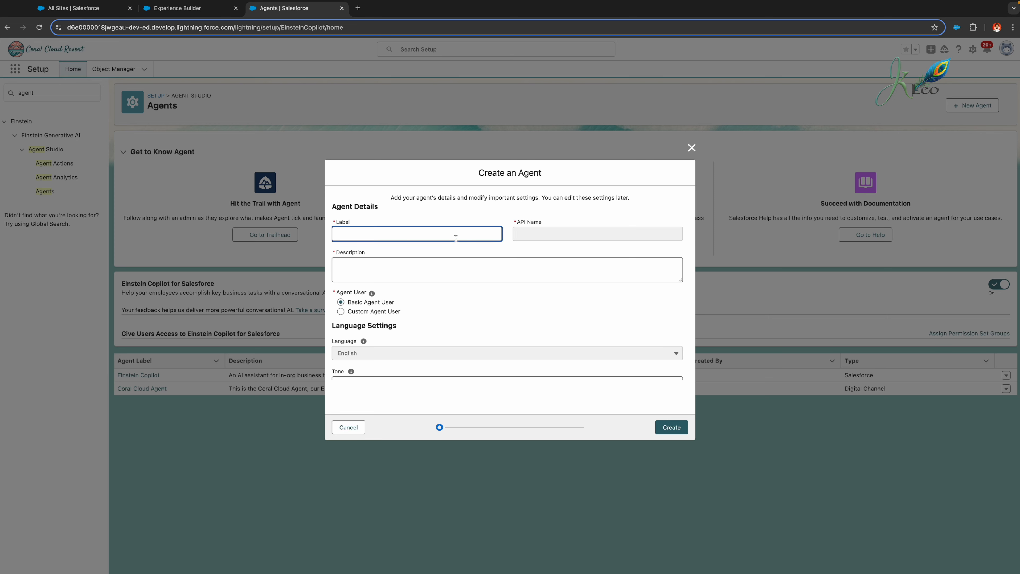
text(My First Agent)
click(539, 258)
text(A fun way to )
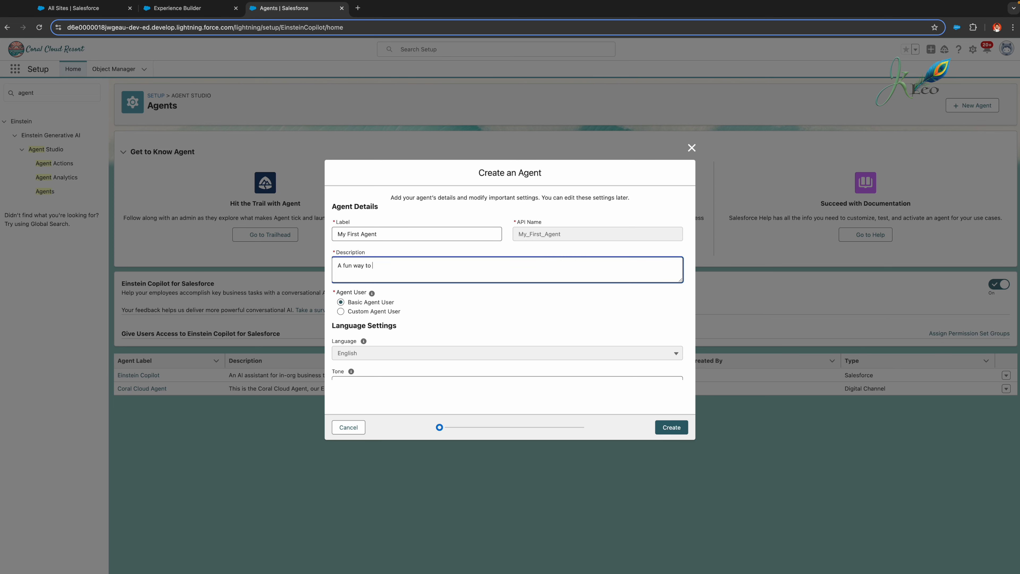
text(learn how to build my first Agent.)
scroll(598, 302, down, 3)
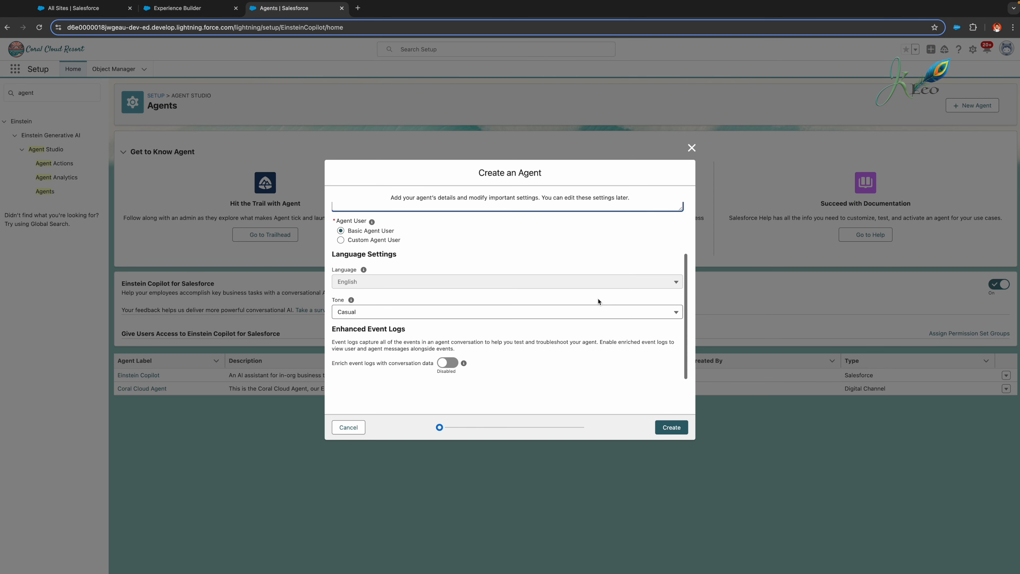
click(672, 428)
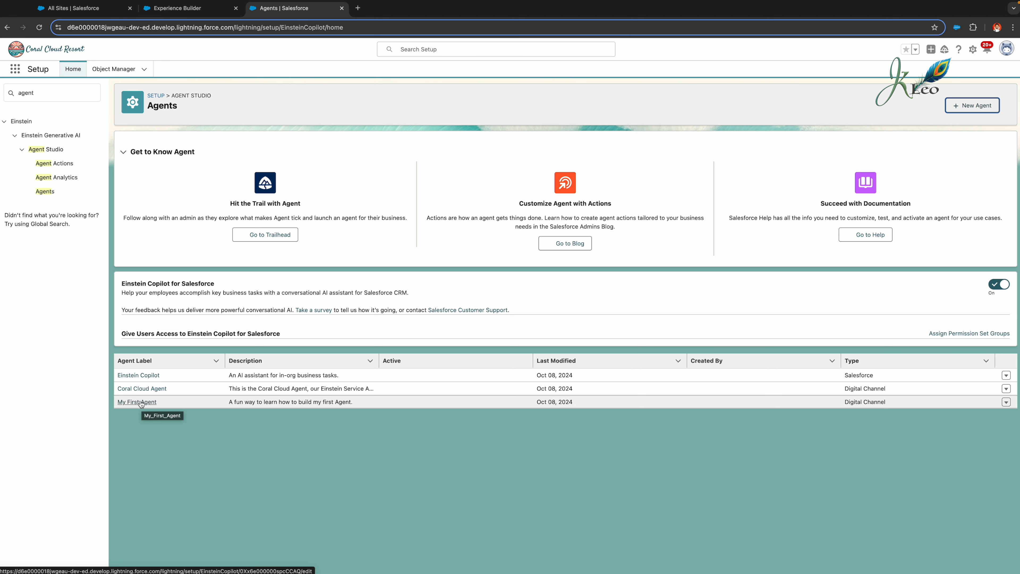
- Open the Coral Cloud Agent in Agent Builder and dismiss the welcome walkthrough
click(146, 389)
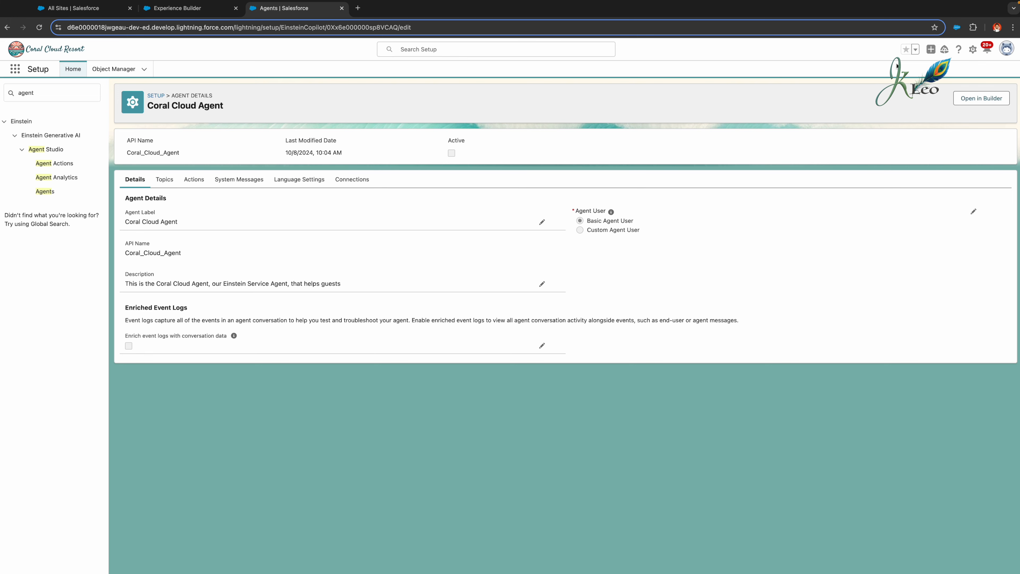
click(971, 102)
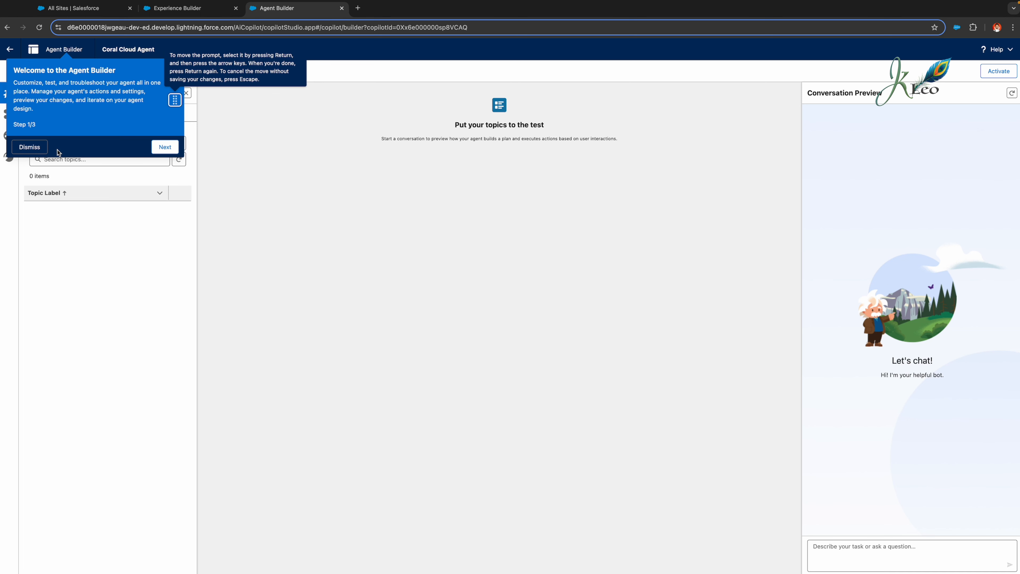
click(32, 148)
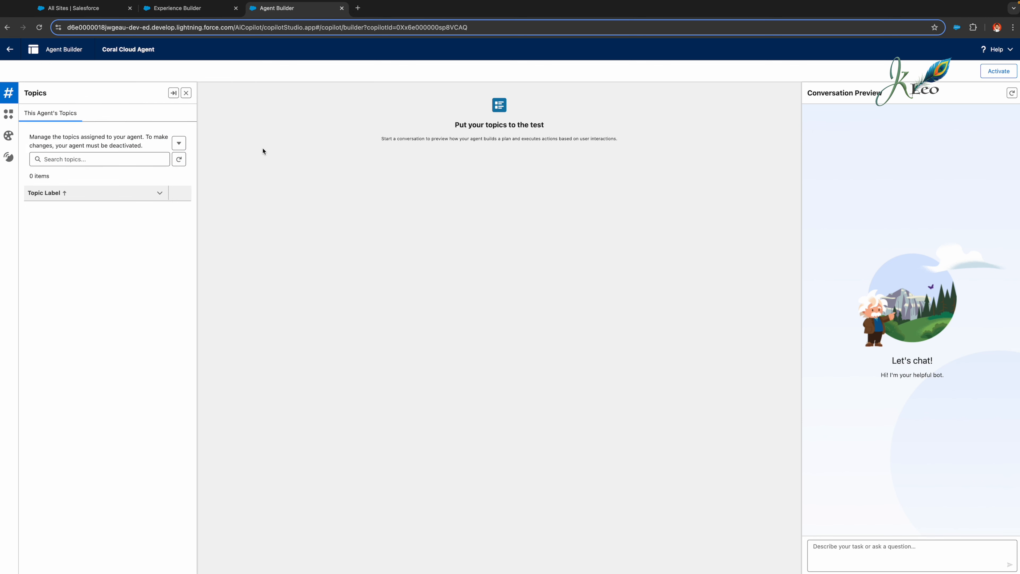
- Start a new topic for the Coral Cloud Agent and label it "Experience Management"
click(178, 143)
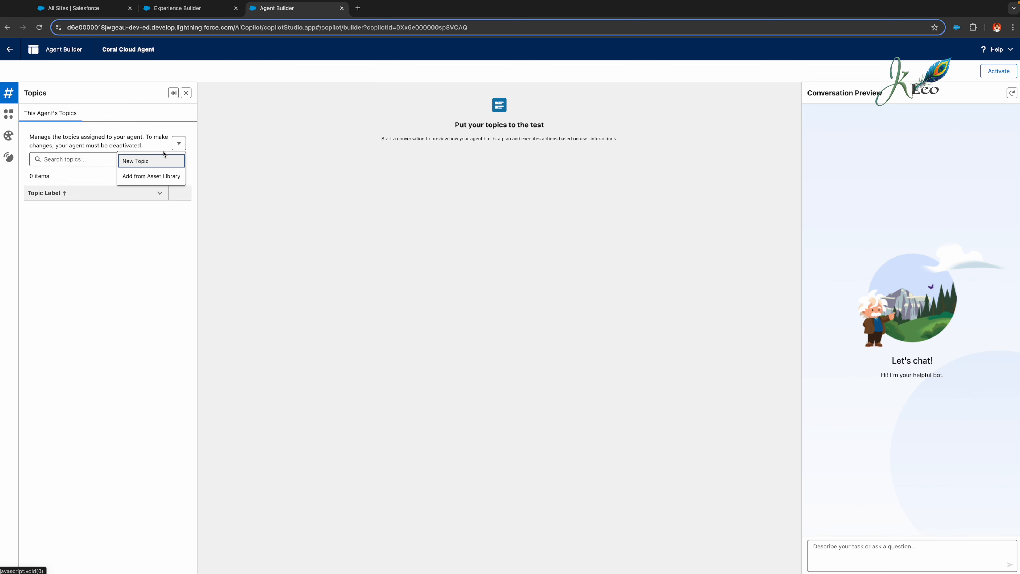
click(140, 166)
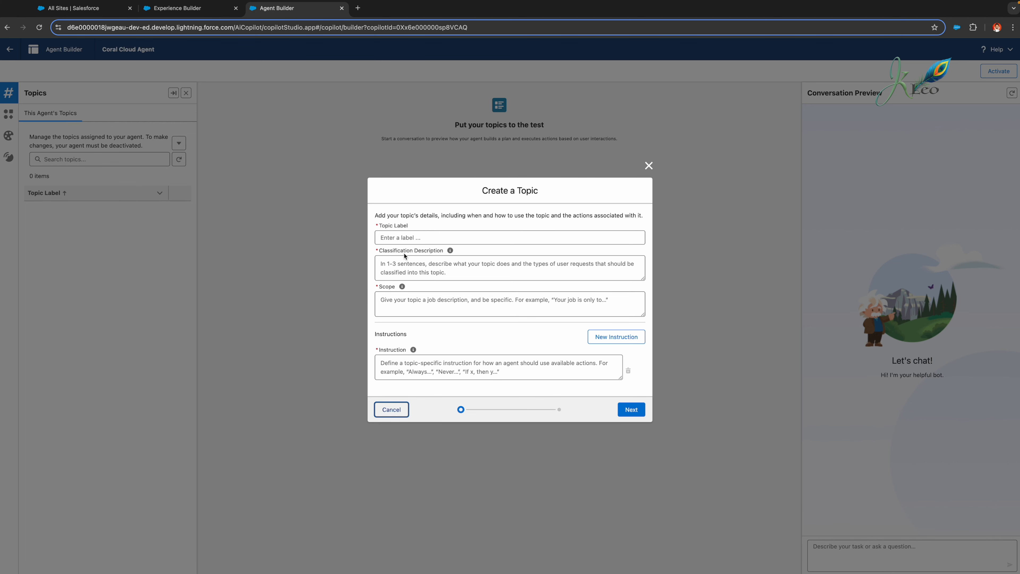
click(441, 238)
text(Experience )
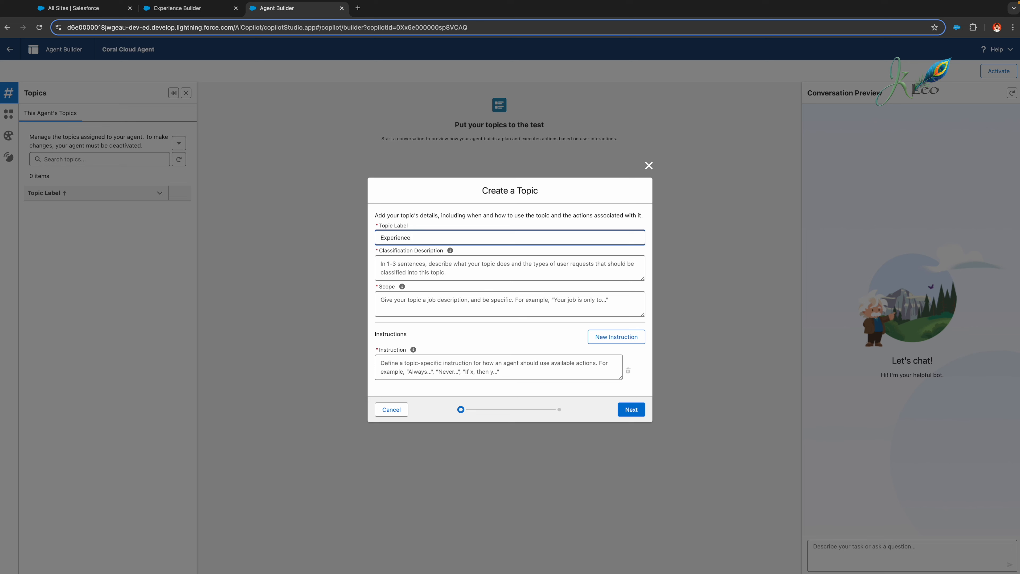
text(Management)
- Paste the topic's classification description covering inquiries and issues about booking experiences at Coral Cloud Resort, including reservations, booking changes and experience details
key(super+Tab)
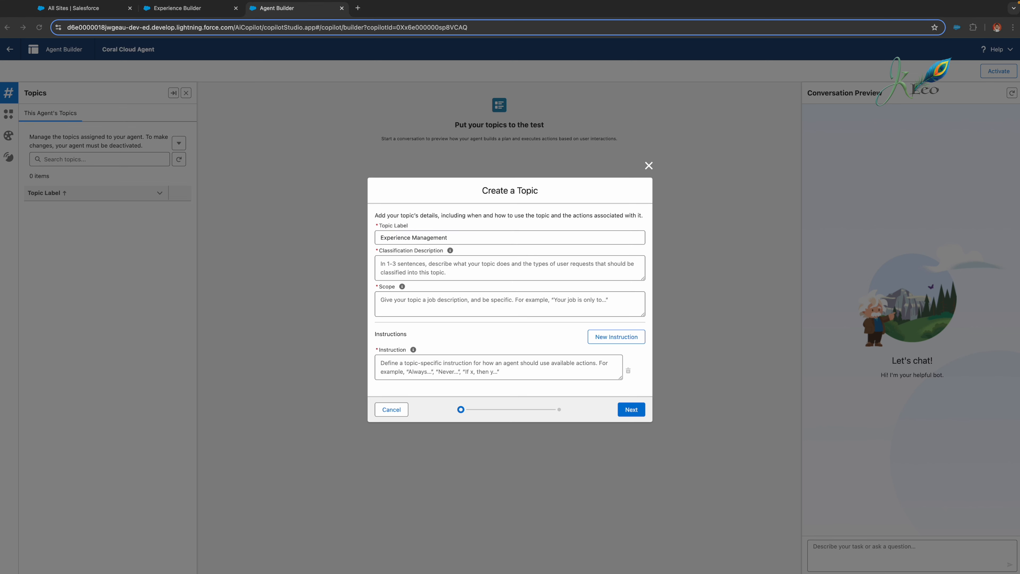
key(super+Tab)
click(503, 266)
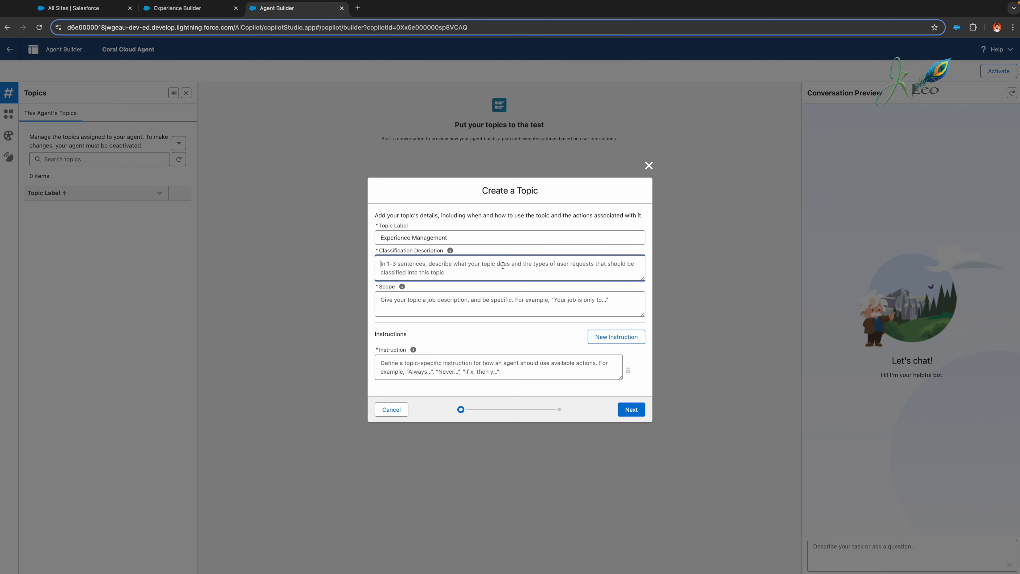
key(super+v)
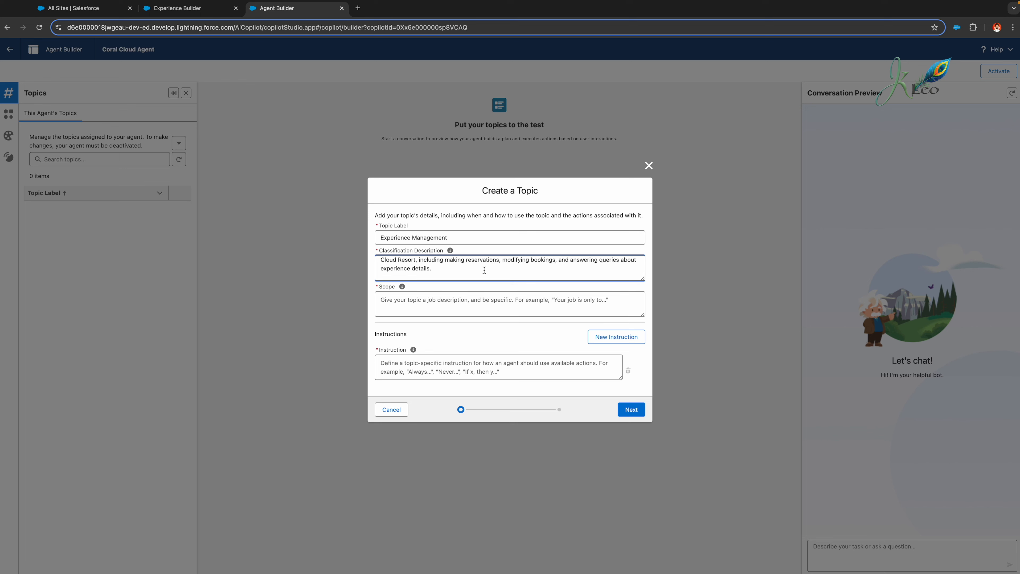
key(BackSpace)
scroll(503, 265, up, 1)
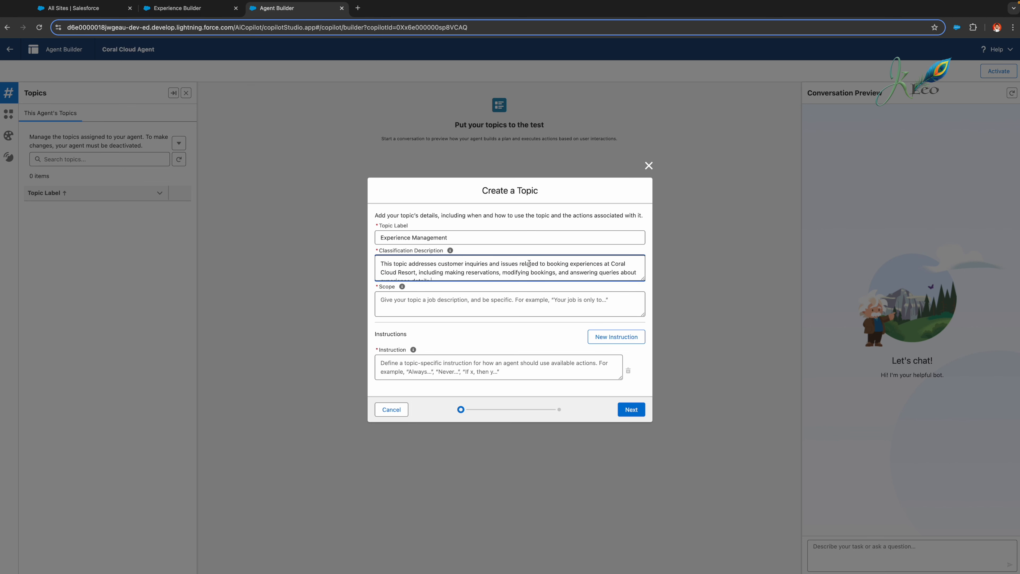
scroll(455, 273, down, 1)
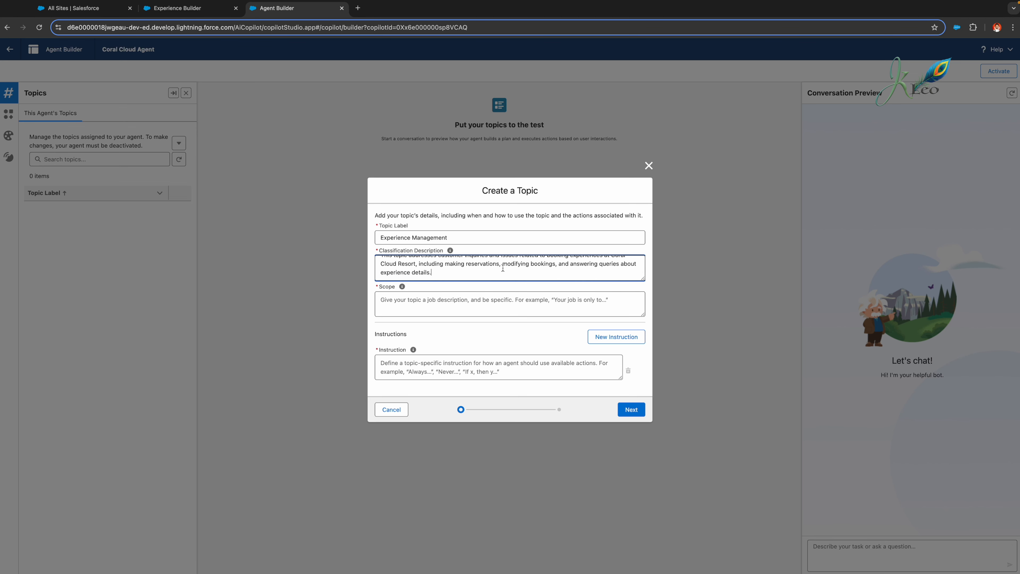
- Paste the topic's scope: assist users in navigating and managing Coral Cloud Resort experience bookings, providing accurate information and resolving issues promptly
click(522, 298)
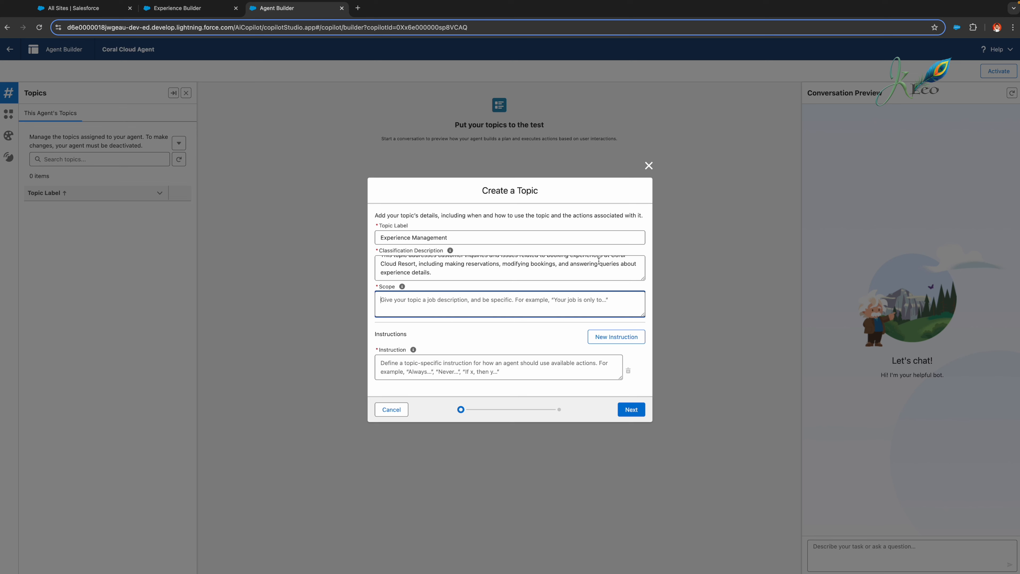
key(super+Tab)
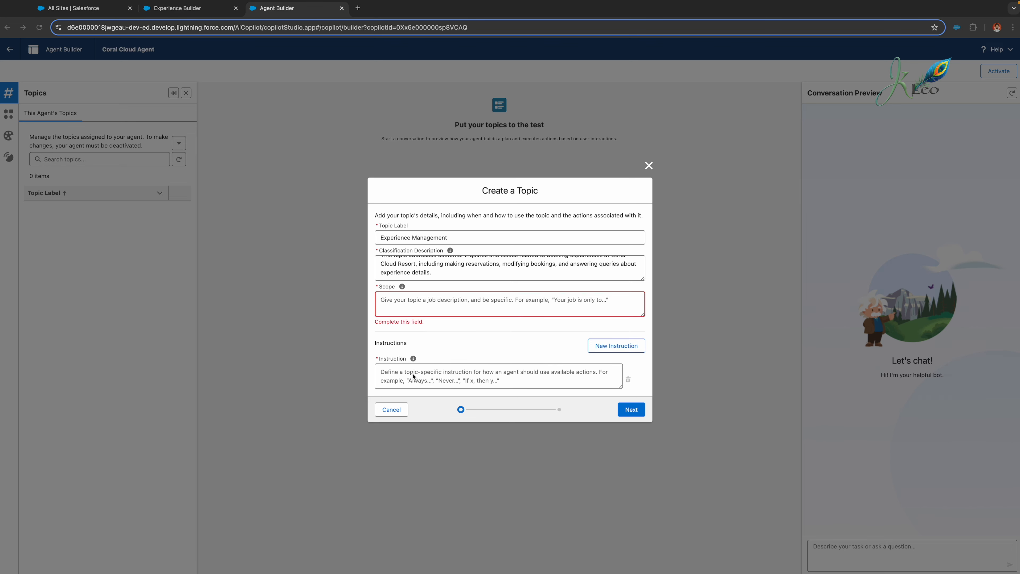
click(420, 306)
key(ctrl+v)
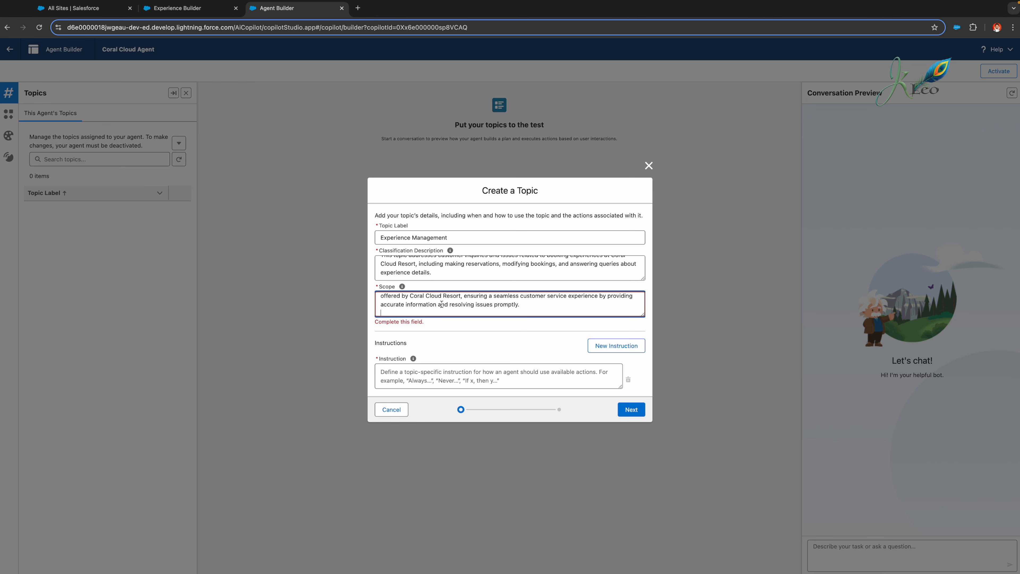
key(BackSpace)
scroll(509, 304, up, 2)
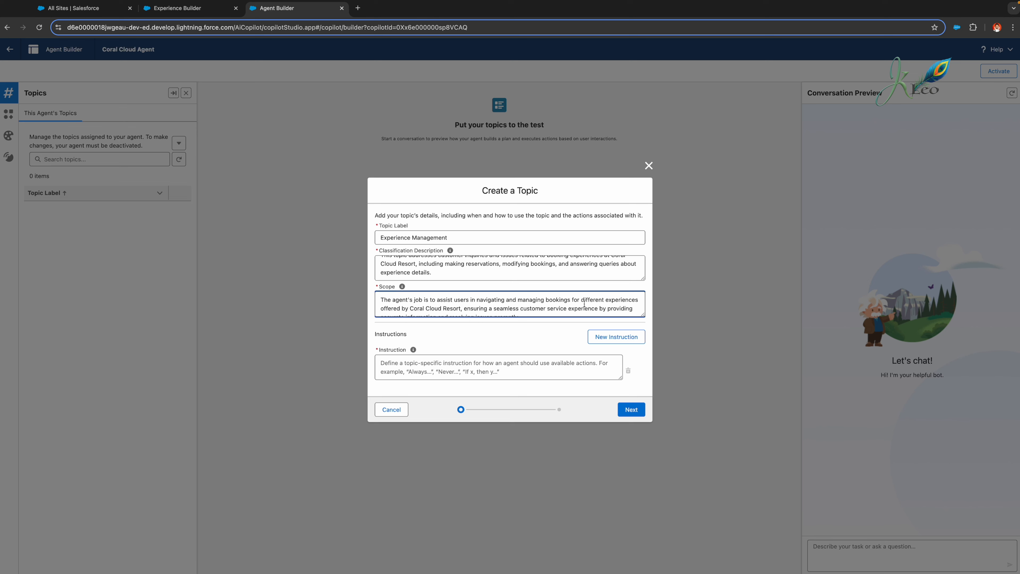
scroll(463, 308, down, 1)
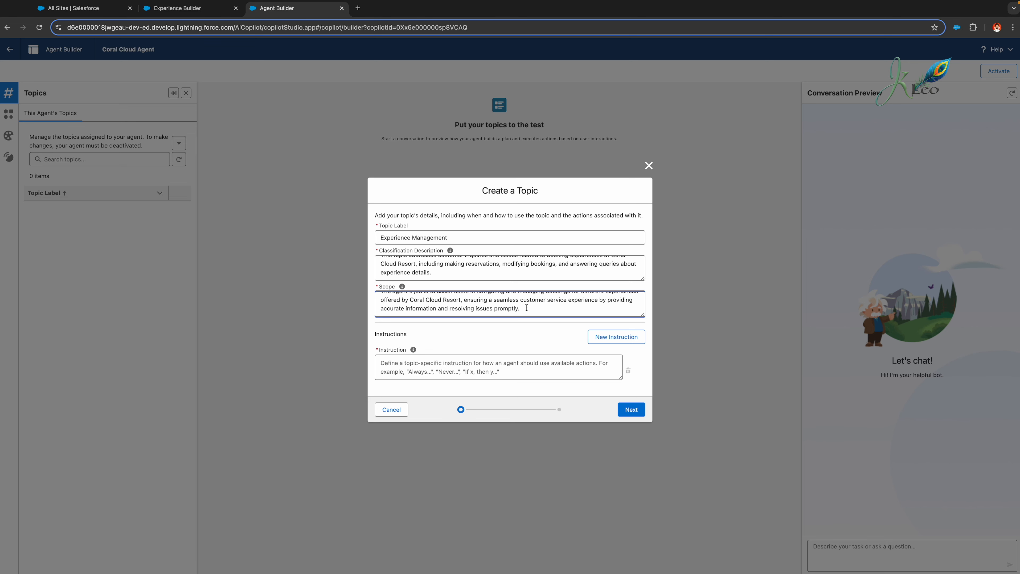
- Add an instruction to search the related Experience__c record when a customer wants more information on an Experience, and continue to action selection
key(super+Tab)
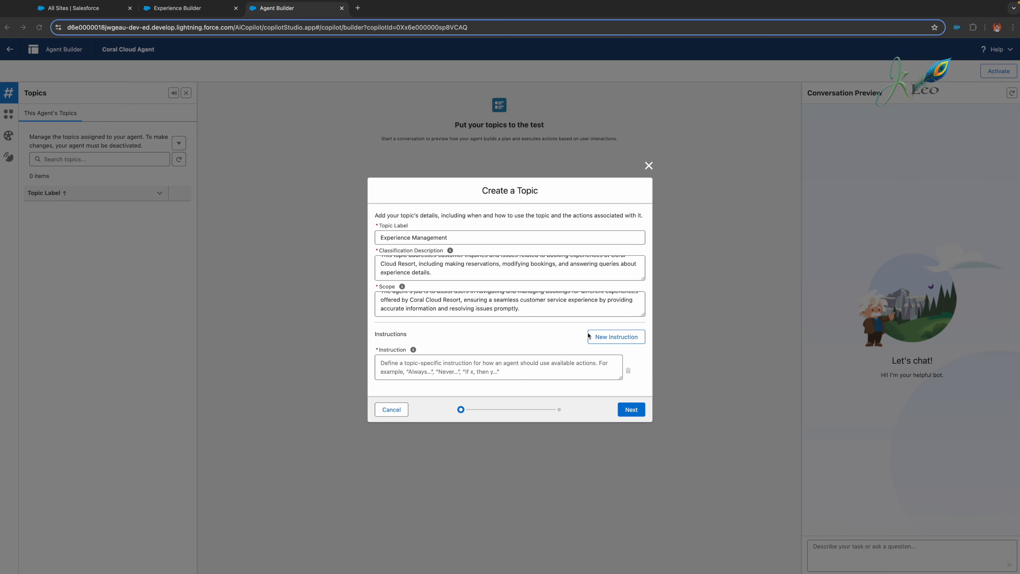
click(414, 368)
text(If a customer would like more information on an Experience, you should search for the related Experience__c record and let them know more.)
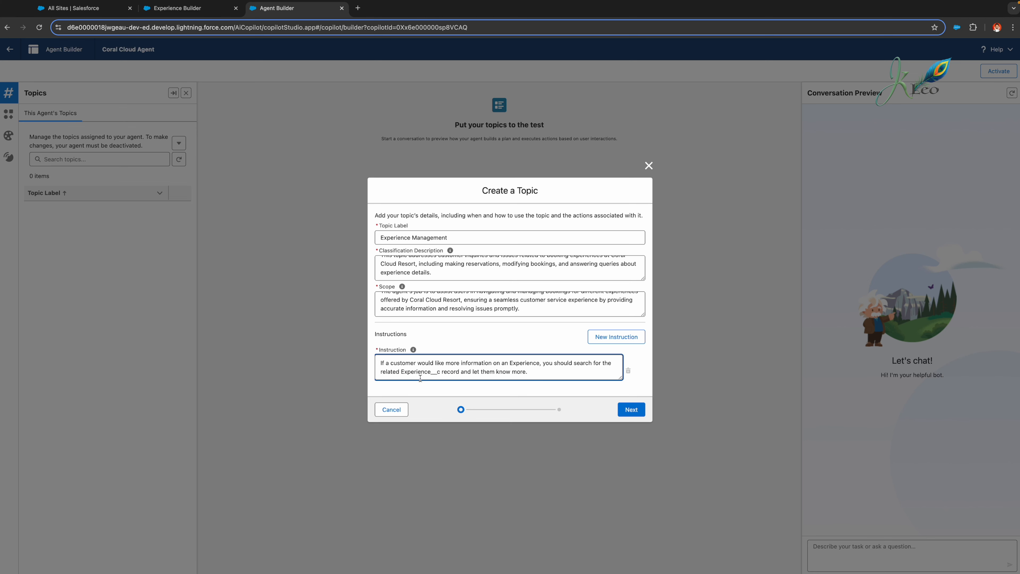
click(553, 389)
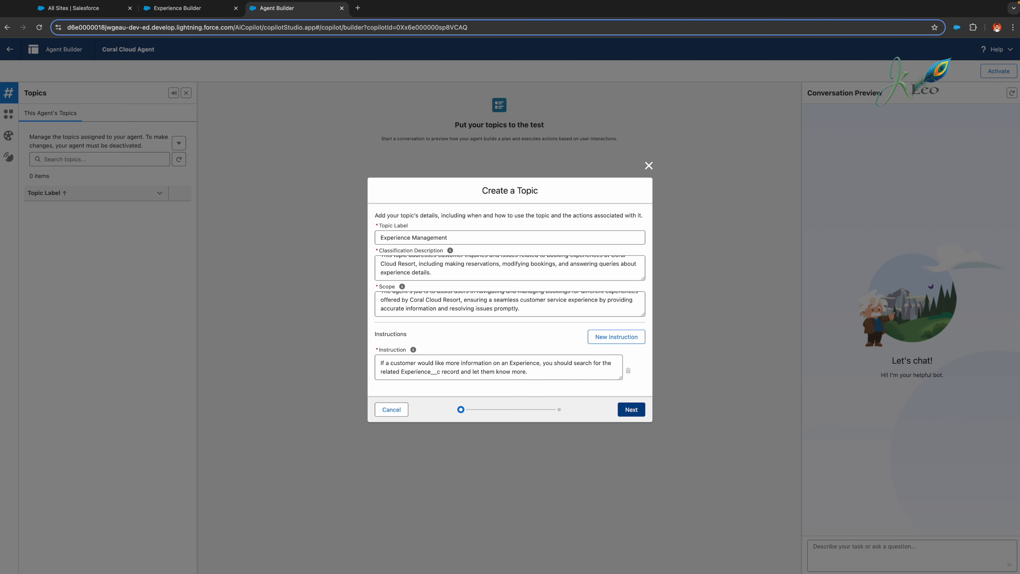
click(639, 410)
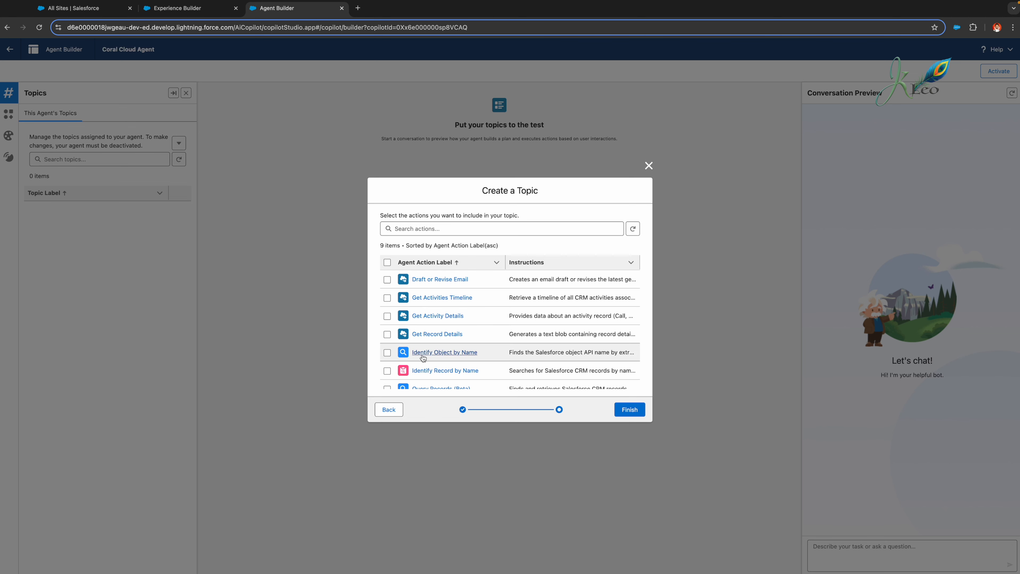
- Include the actions Identify Object by Name, Identify Record by Name, Query Records (Beta) and Summarize Record, and finish creating the topic
click(386, 354)
click(390, 371)
scroll(391, 372, down, 2)
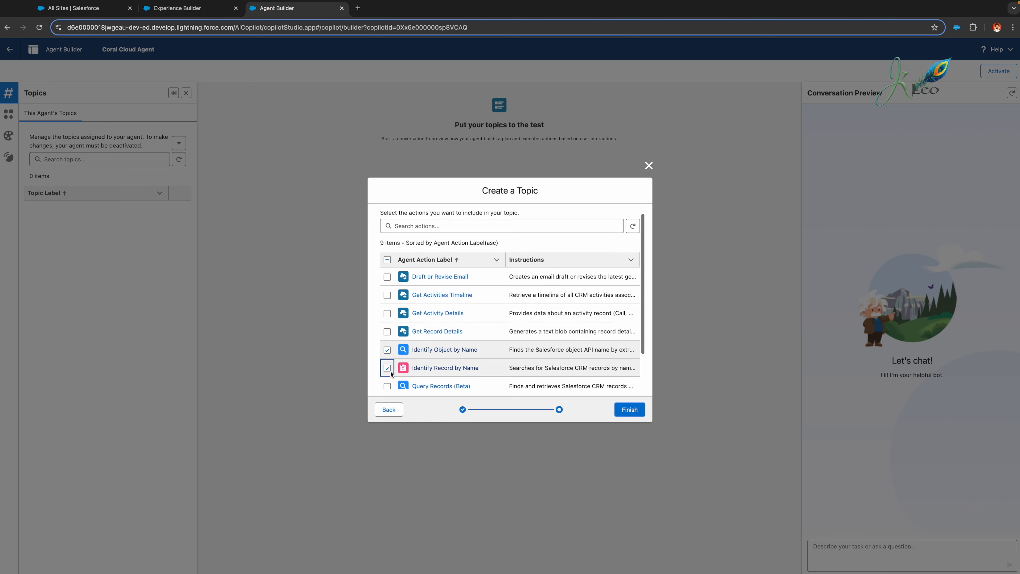
scroll(390, 374, down, 1)
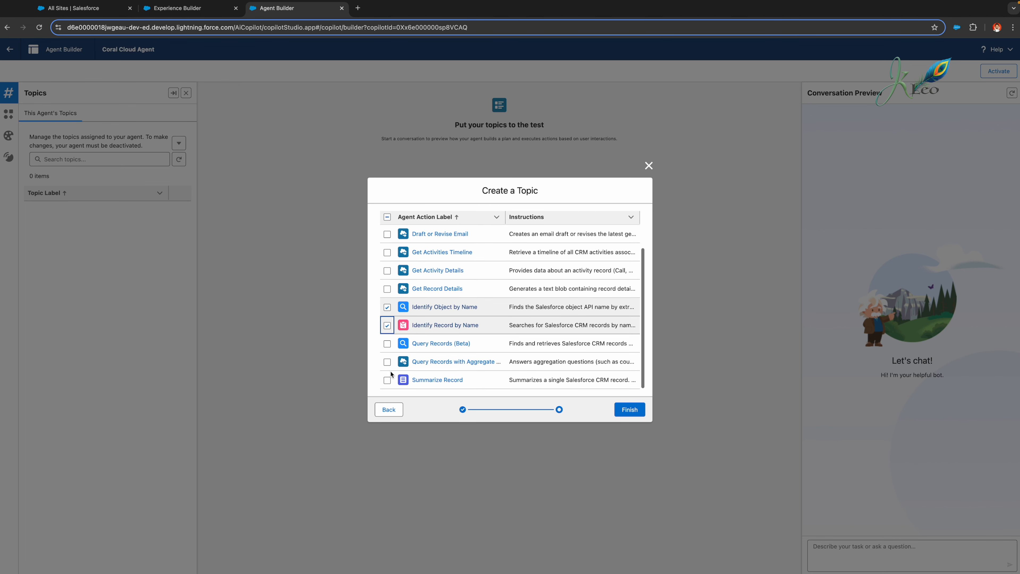
click(387, 345)
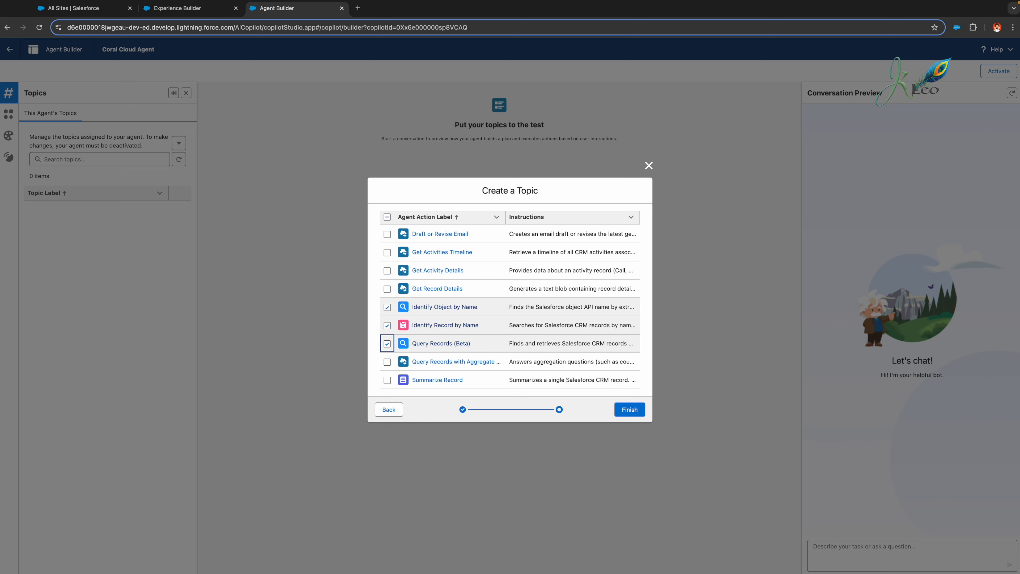
click(387, 381)
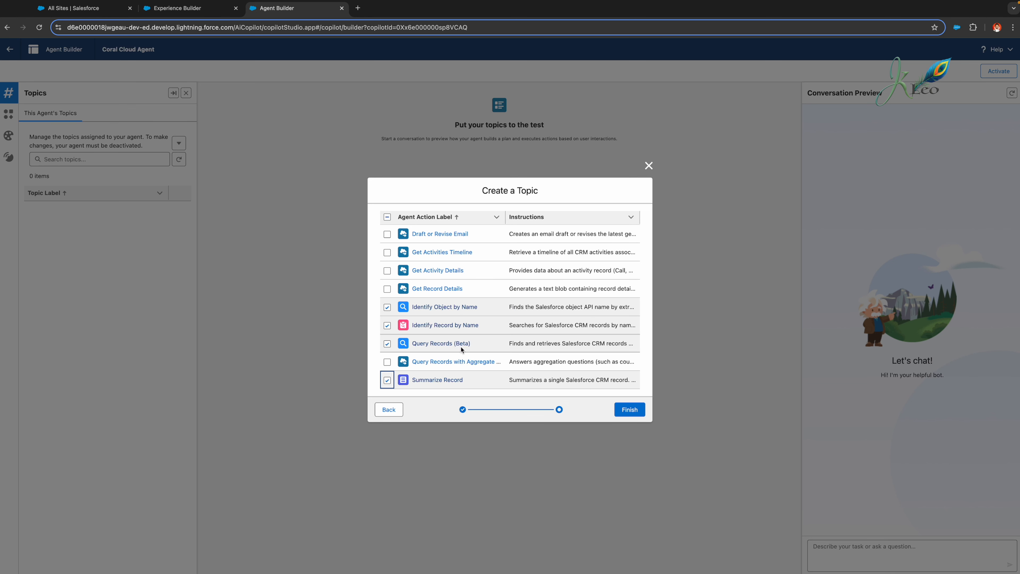
click(627, 410)
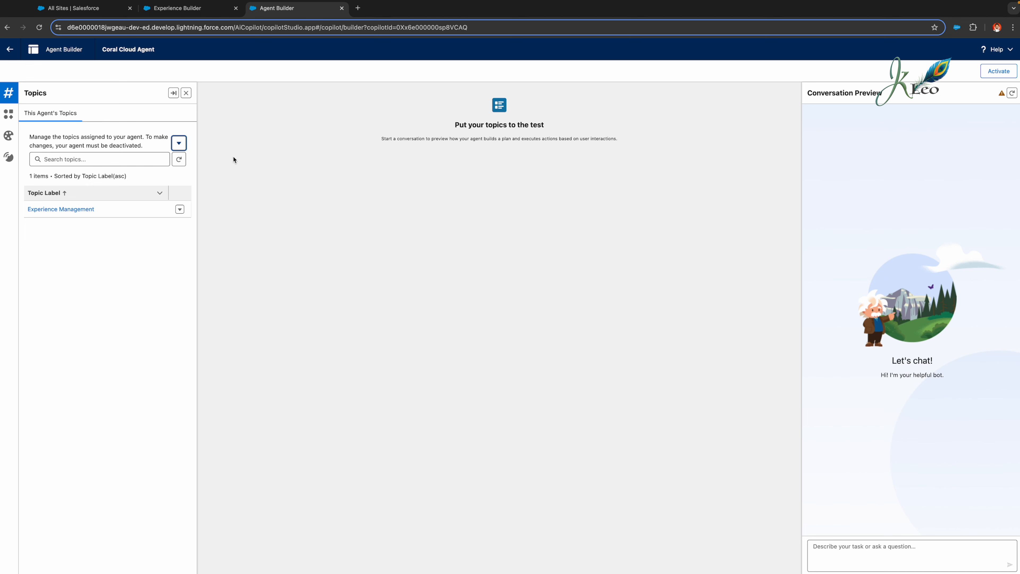
- Refresh the topics list and reload Agent Builder with a fresh conversation preview
click(179, 160)
click(178, 160)
click(462, 29)
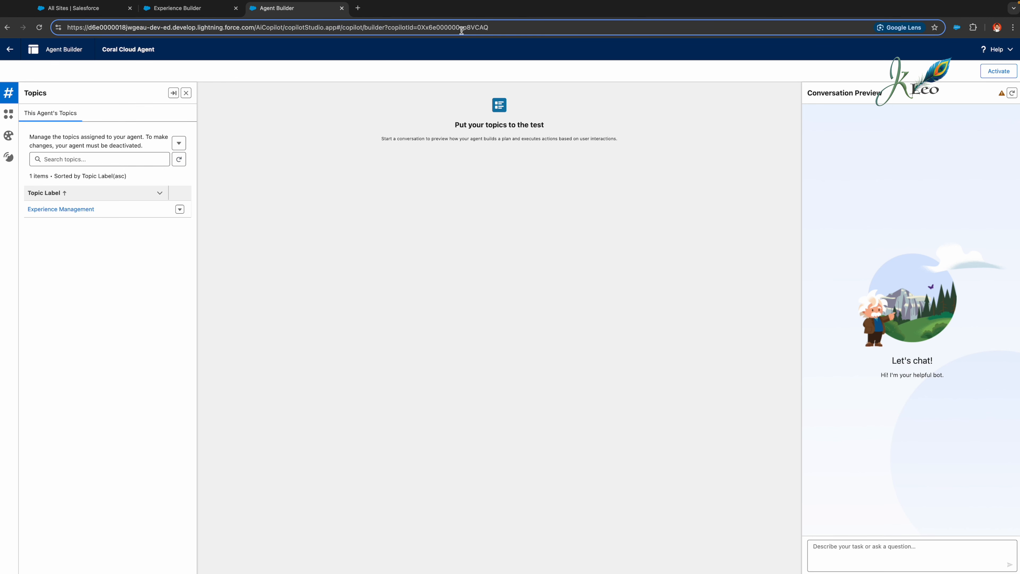
key(Return)
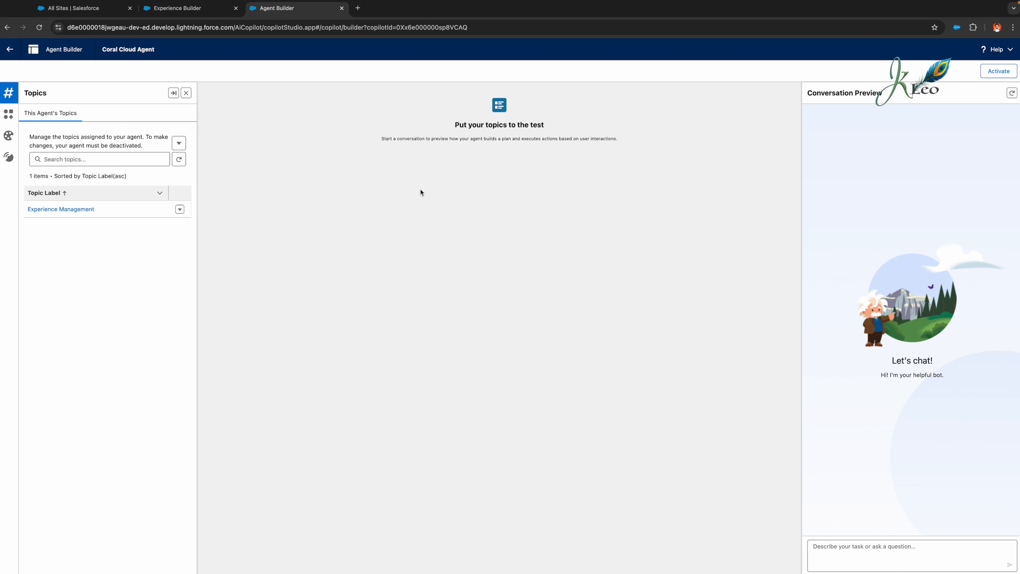
click(1013, 95)
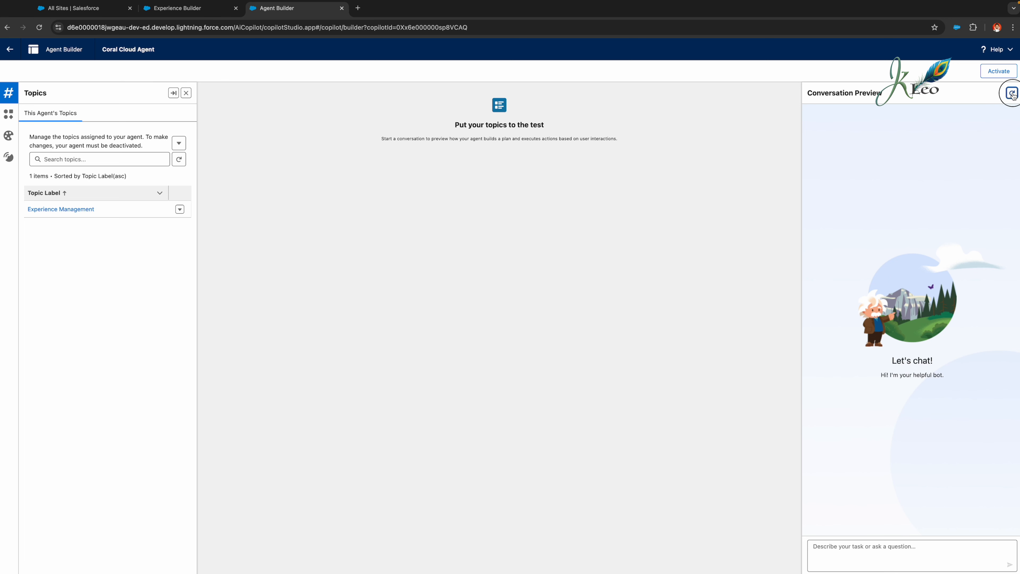
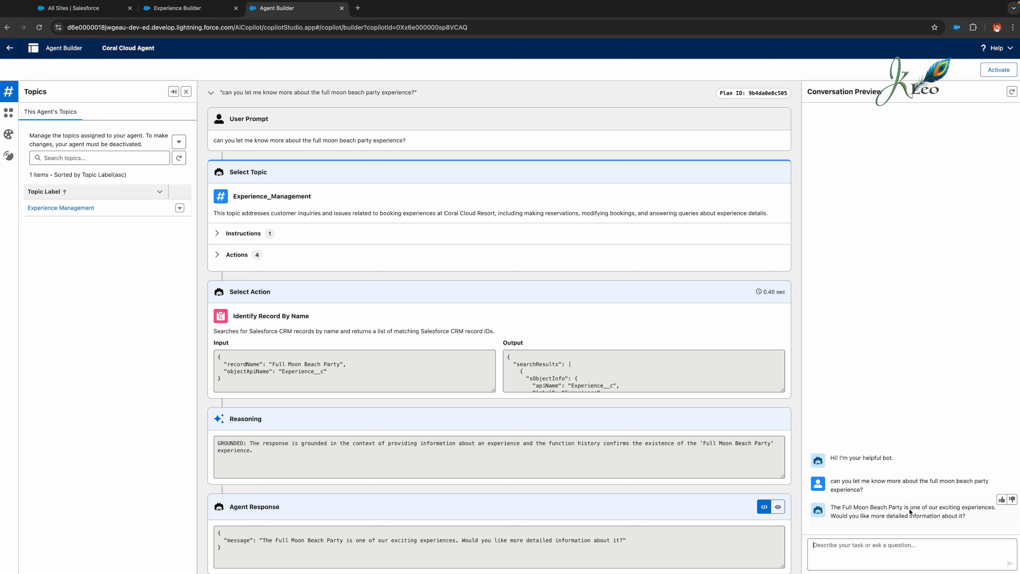
- Reply "yes" to the agent's offer of more Full Moon Beach Party details and examine the selected actions, reasoning and responses
text(yes)
key(Return)
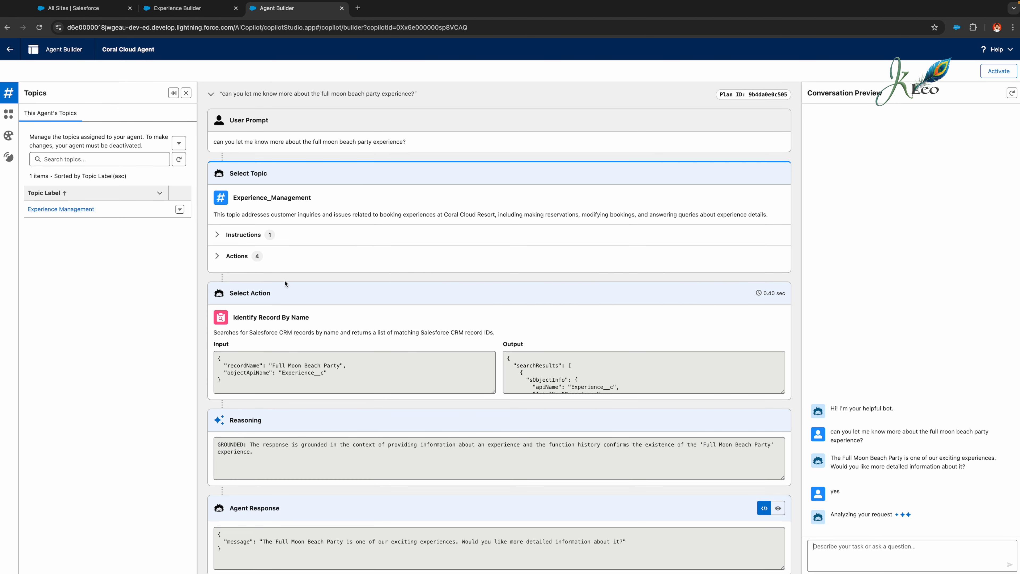
scroll(284, 281, down, 1)
scroll(575, 366, down, 5)
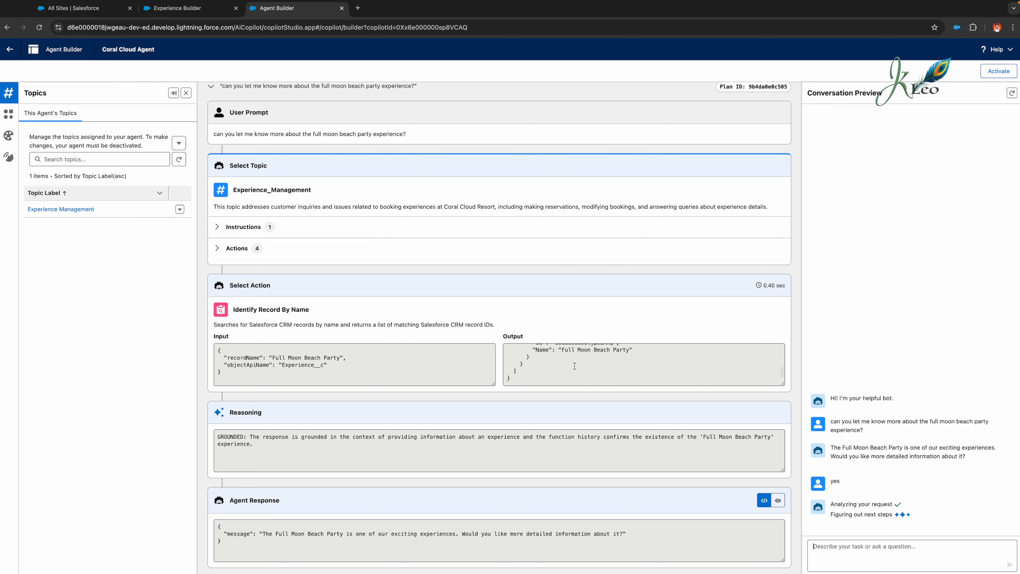
scroll(512, 391, down, 1)
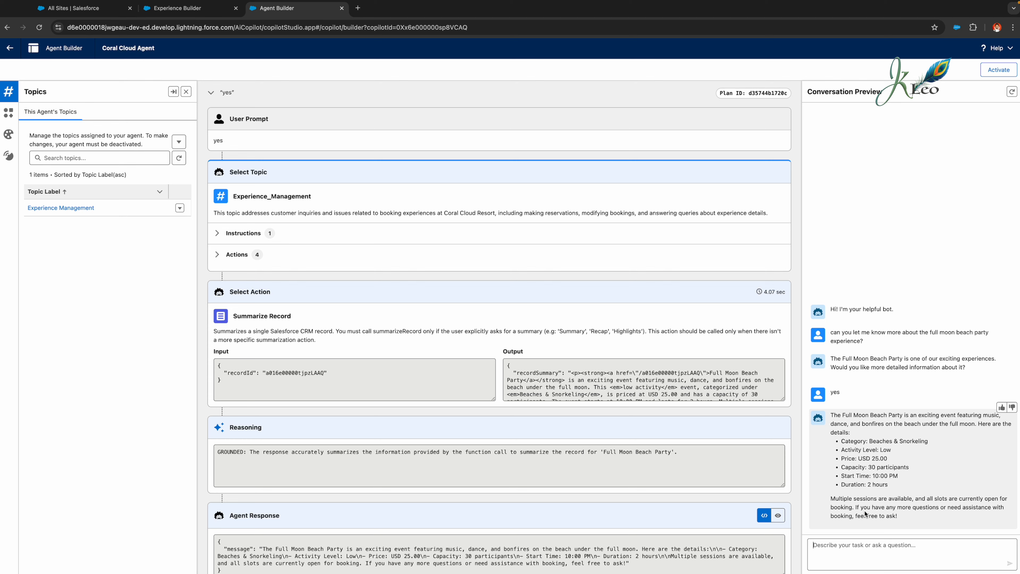
scroll(649, 496, down, 1)
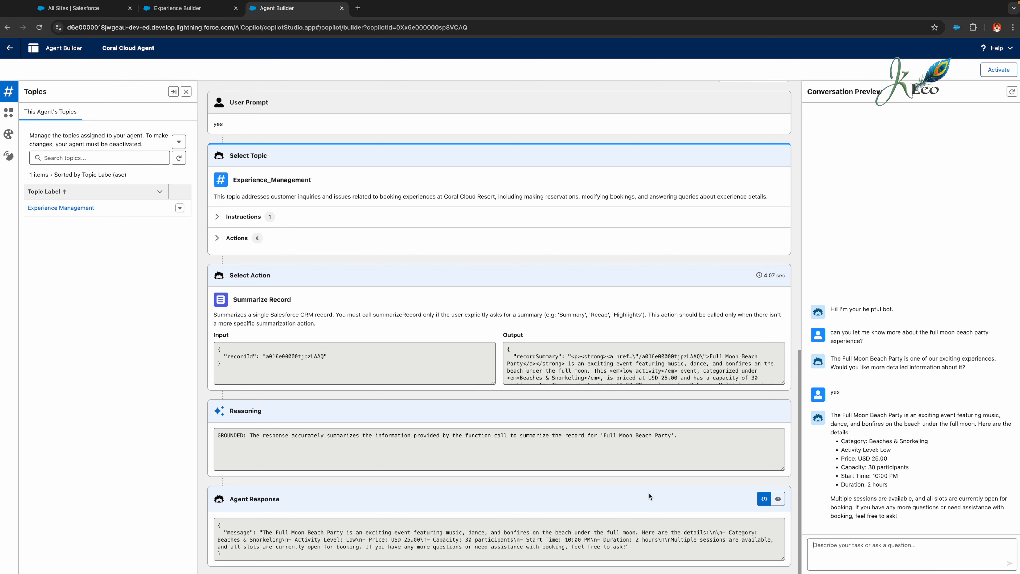
scroll(649, 493, up, 8)
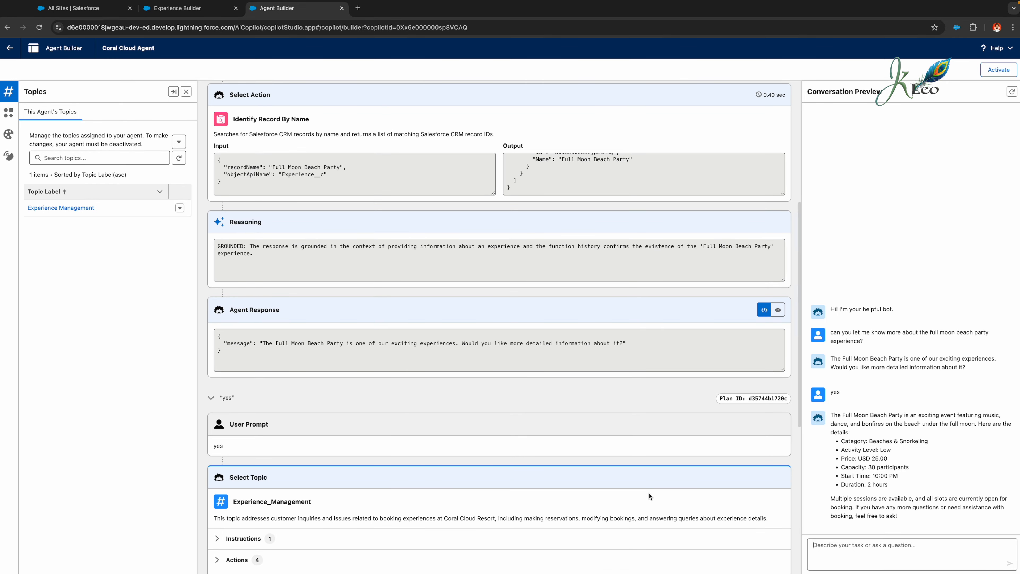
scroll(649, 493, down, 8)
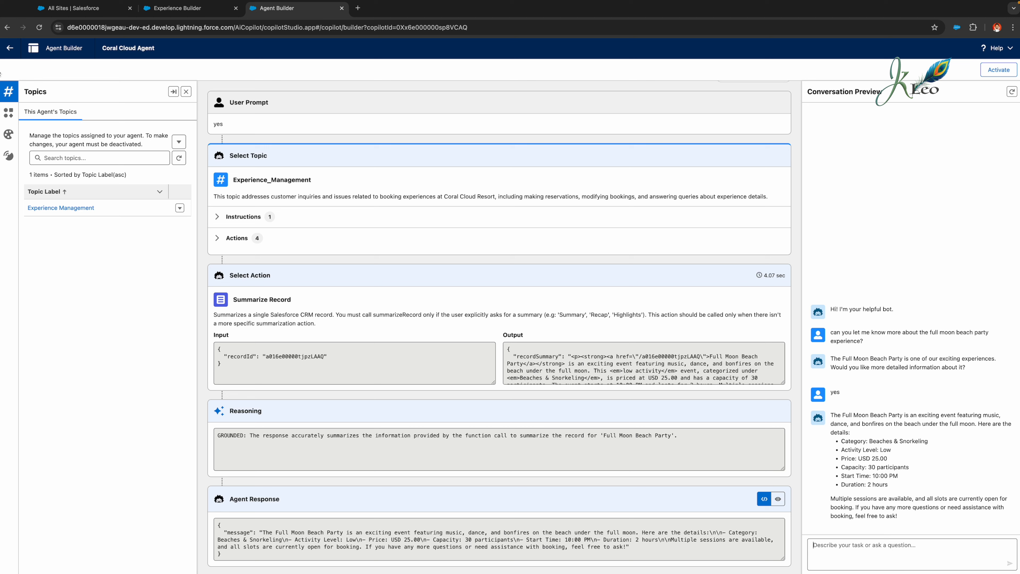
- Return to Salesforce Setup, search for "prompt", and open the Prompt Builder page
click(11, 52)
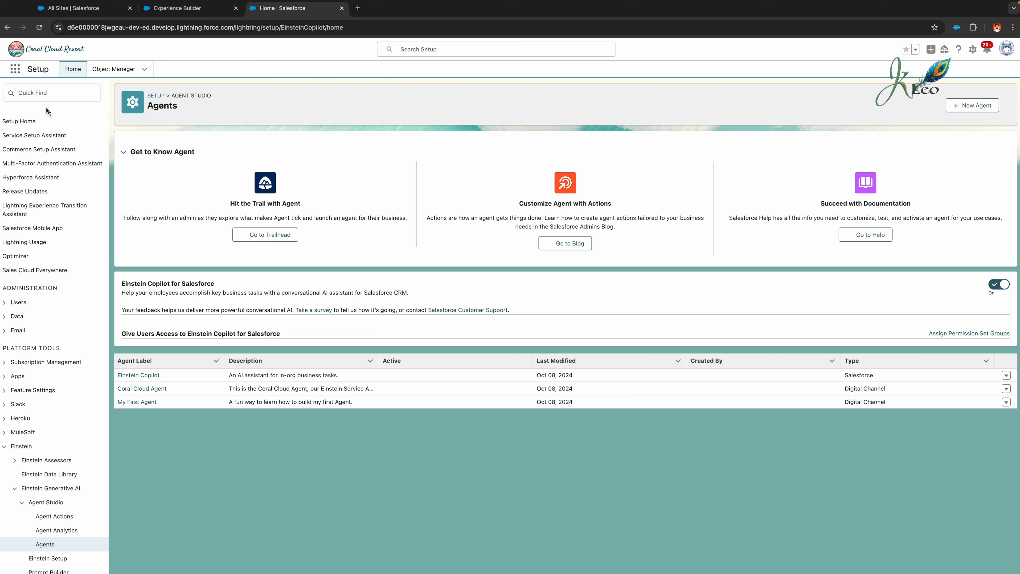
click(42, 91)
text(prompt)
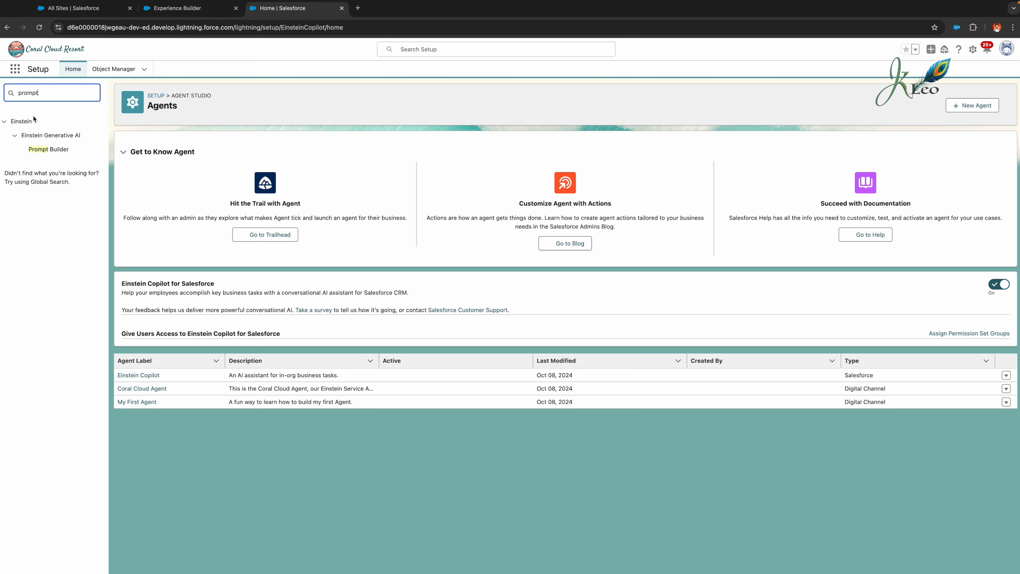
click(34, 151)
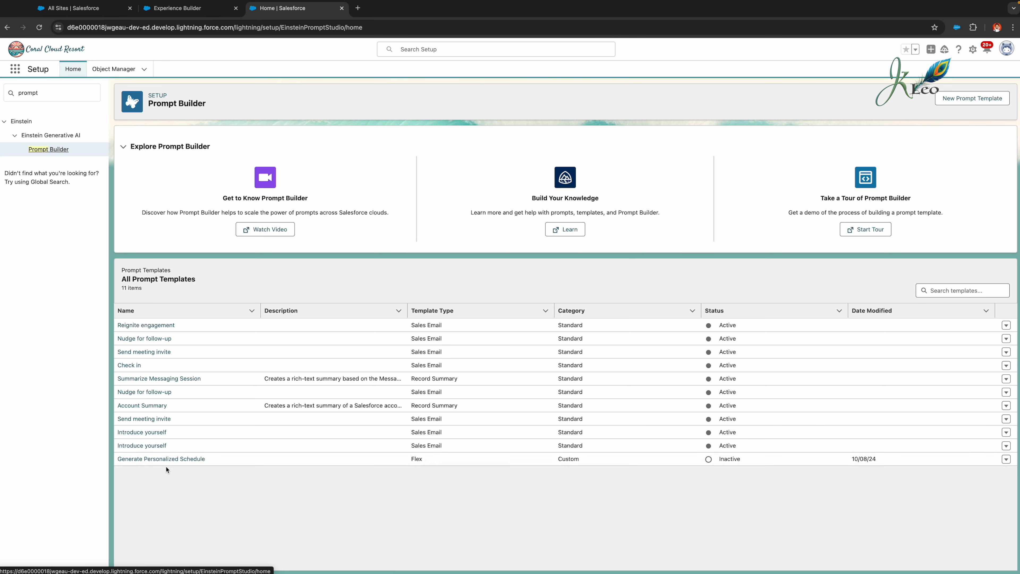
- Open the Generate Personalized Schedule prompt template and place the cursor in its empty prompt workspace
click(162, 459)
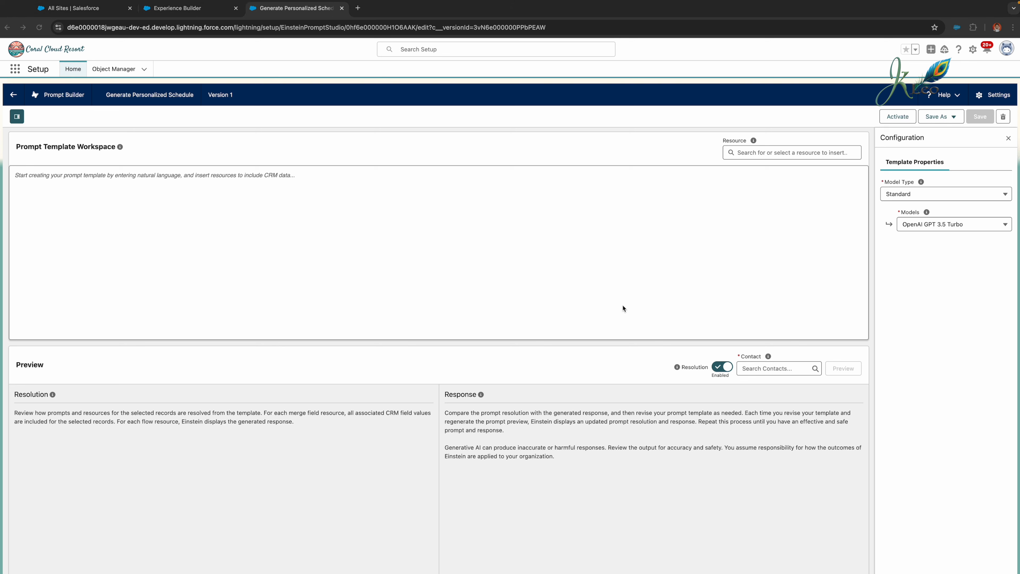
click(587, 280)
click(390, 206)
- Begin the prompt with an instruction to present the list of resort activities happening today that match the guest's interests
text(sdf)
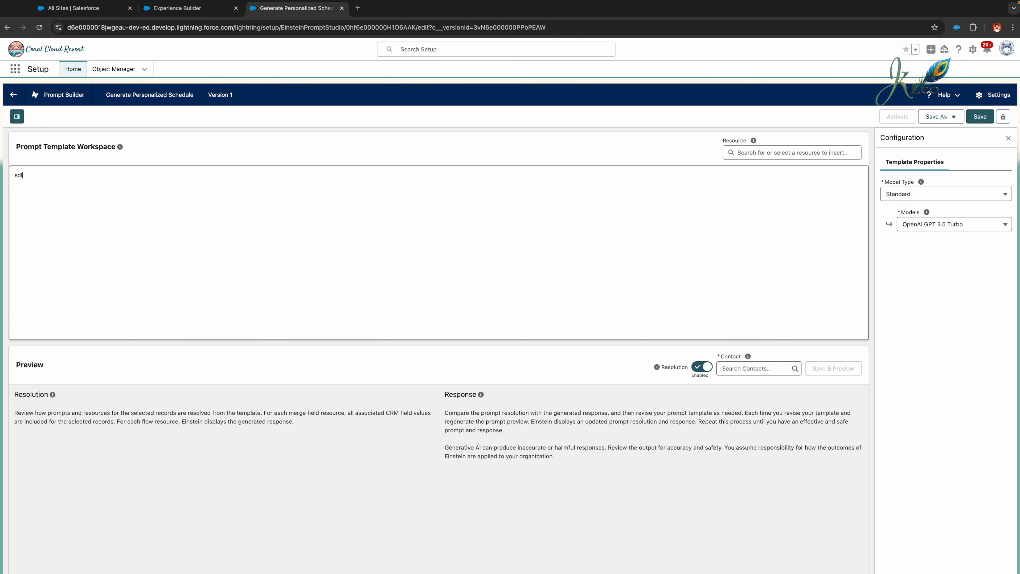
key(BackSpace)
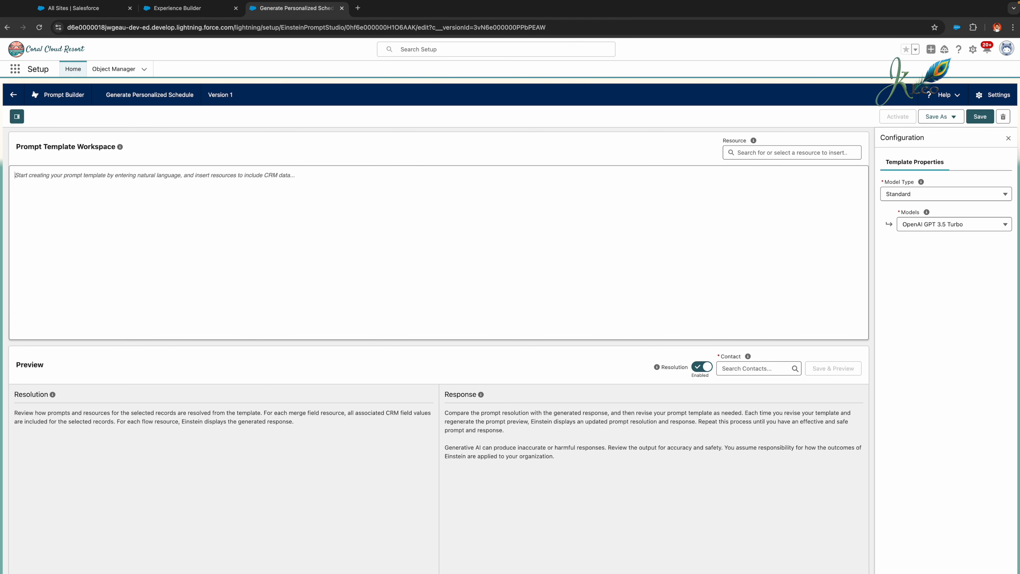
text(Presetn sdfd)
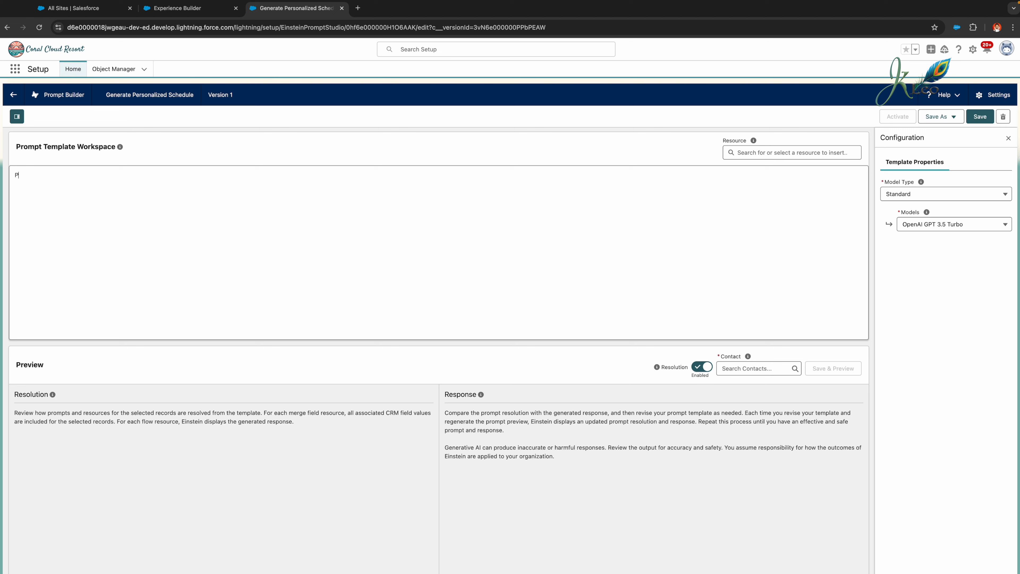
key(BackSpace)
key(BackSpace)
key(BackSpace)
key(BackSpace)
key(BackSpace)
key(BackSpace)
key(BackSpace)
text(nt the list of resort activities hoa)
key(BackSpace)
key(BackSpace)
text(appening today that match teh guest's interests. For clarity)
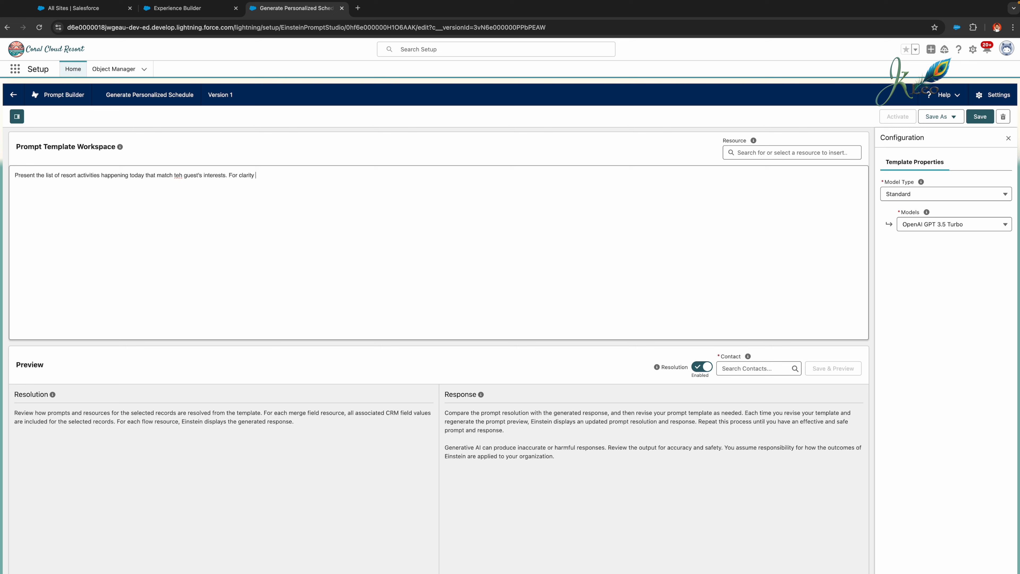
- Continue the prompt by asking for a bullet list with each activity's name, time, location and duration on a single line
key(BackSpace)
text(, use a bullet list. For each activity, include name, time, location and duration on a single line, do)
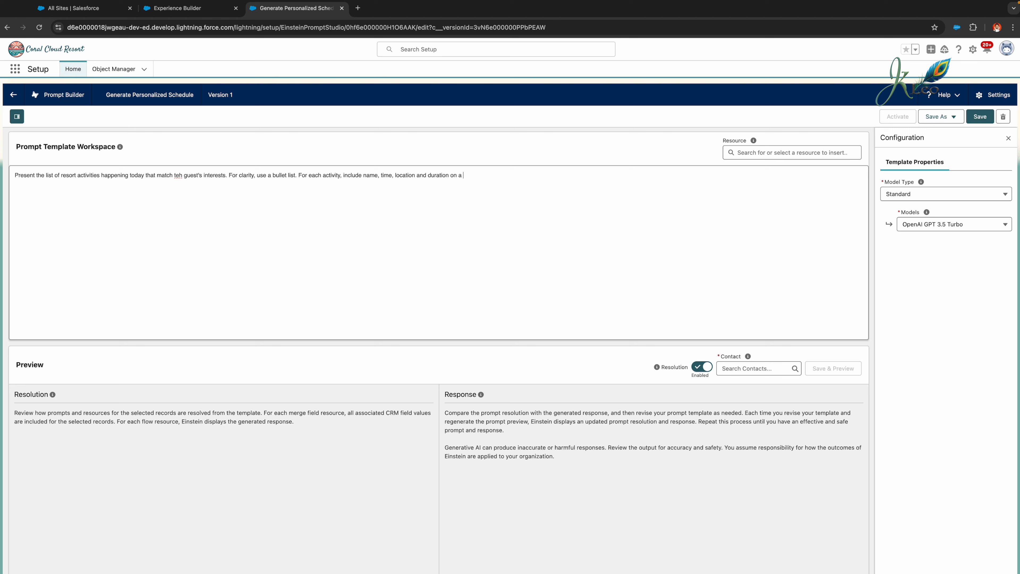
key(BackSpace)
key(BackSpace)
key(BackSpace)
key(BackSpace)
text(. Do not inlcude the)
- Exclude the date, invite the guest to reach out for booking, and end with "List of activities happening today that match the guest's interests:"
text( date. Tell the guest to reach out if they'd like to book)
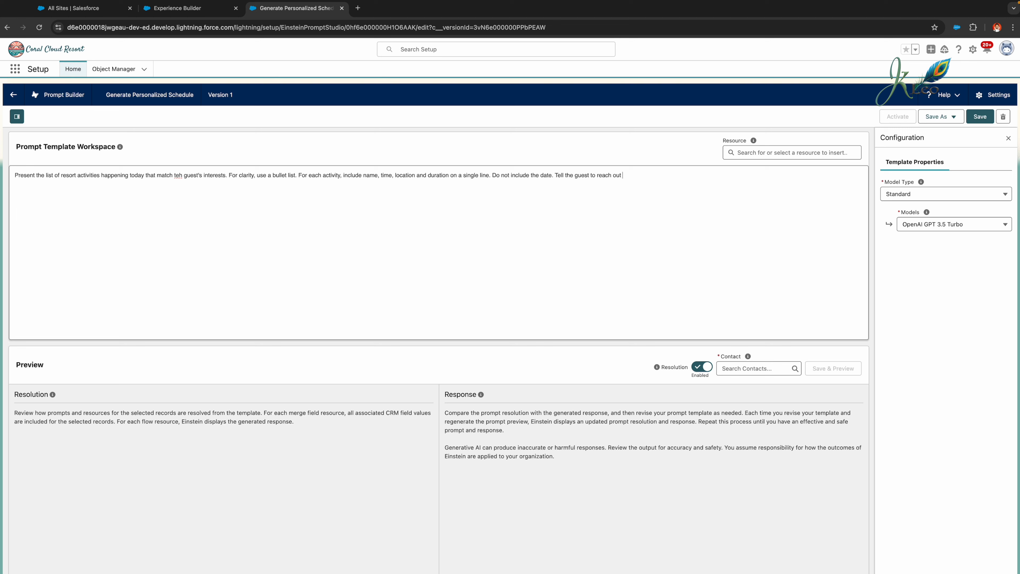
text( any of these )
text(activities. List of activiteis happening today ahtat match the guest's)
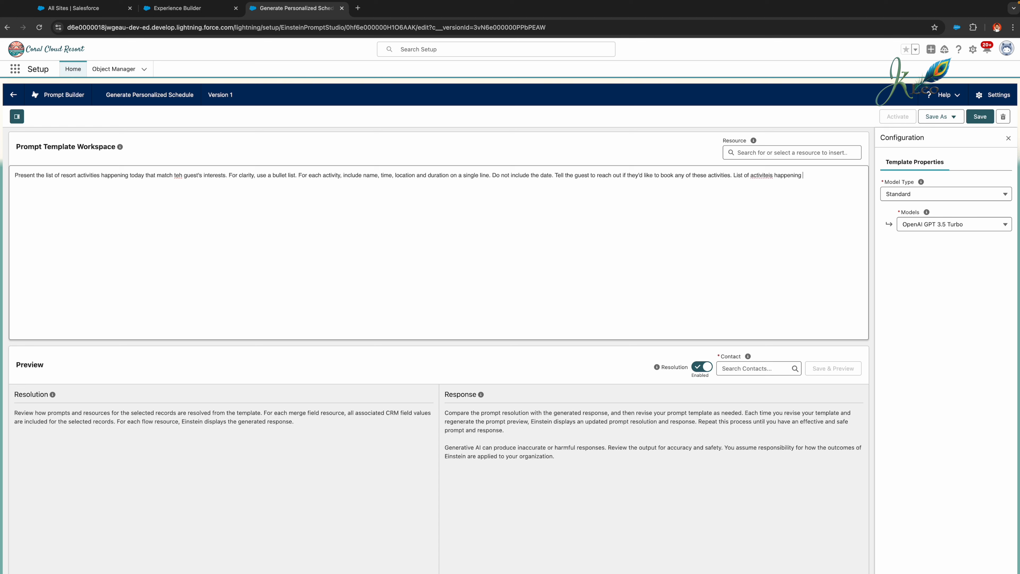
text( interests)
text(:)
right_click(766, 175)
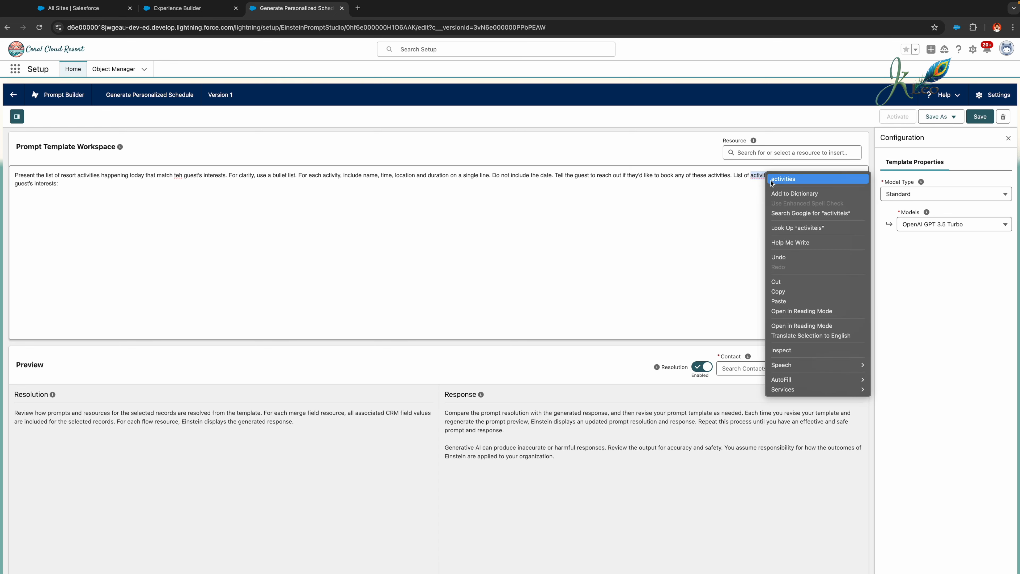
click(781, 180)
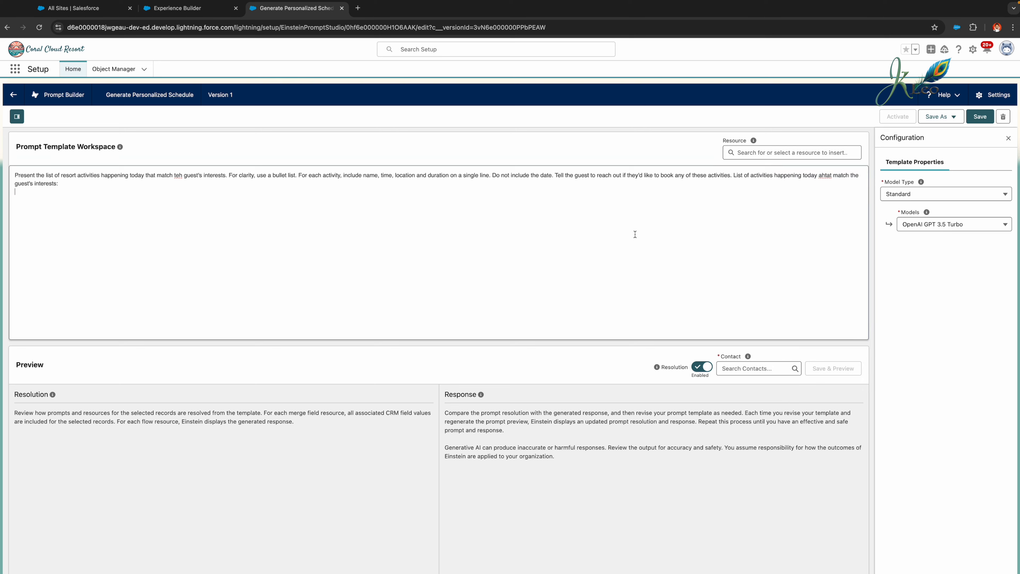
- Insert the Apex resource PersonalizedGuestExperiences below the prompt text and append ".Prompt" to it
click(818, 152)
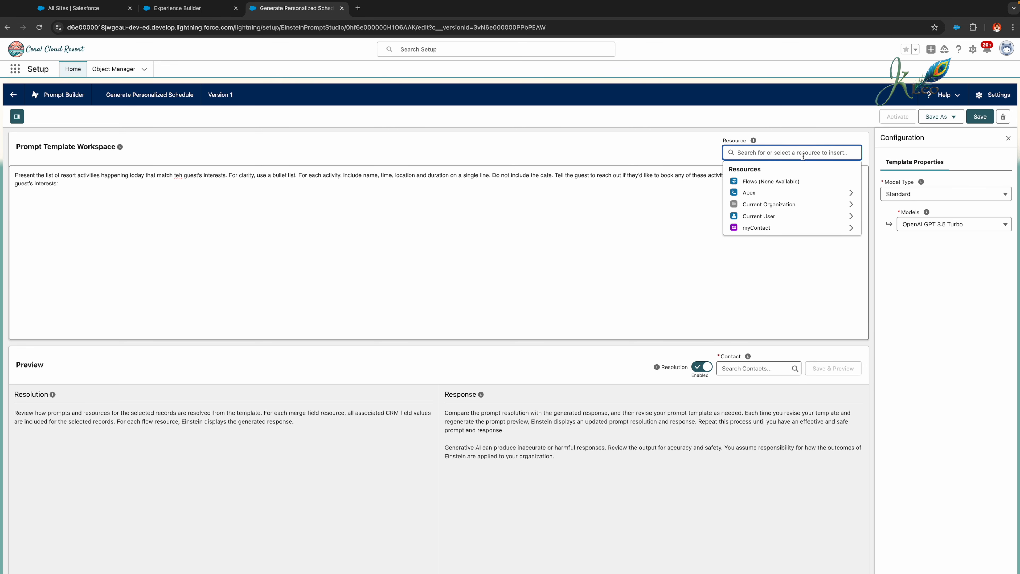
click(799, 193)
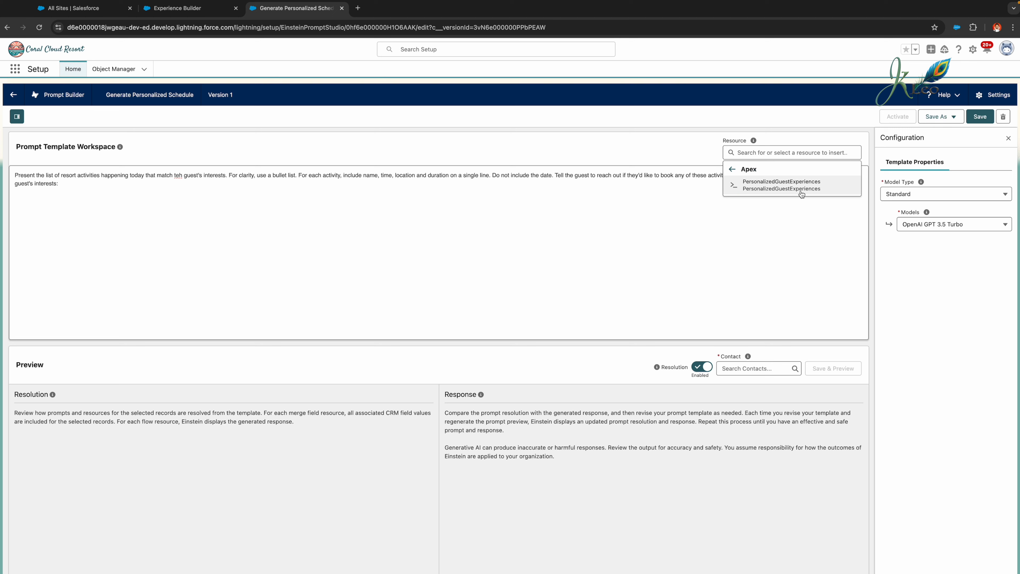
click(801, 189)
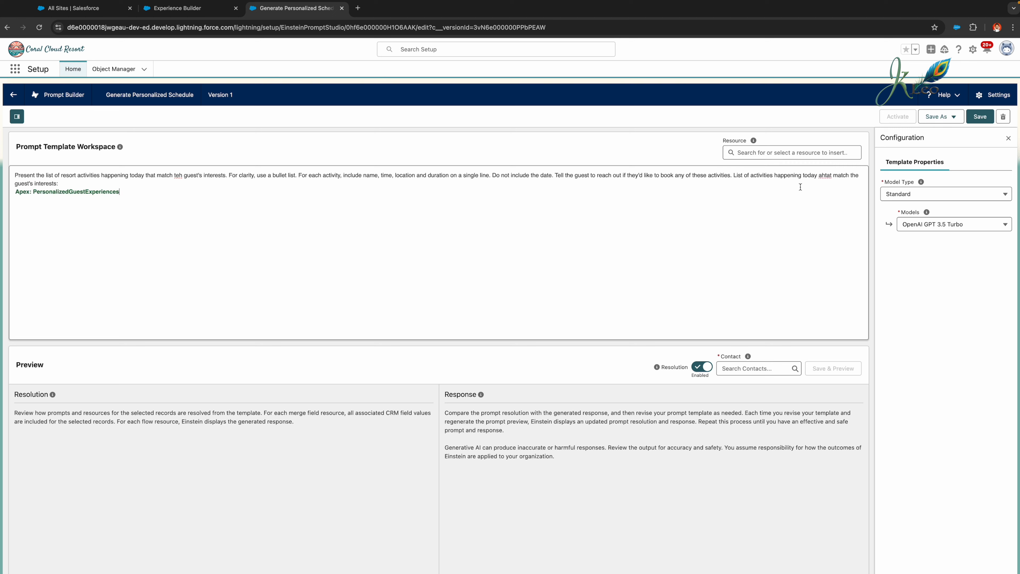
text(.Prompt)
- Save the edited prompt template as a new version and clear the notification
scroll(632, 359, down, 1)
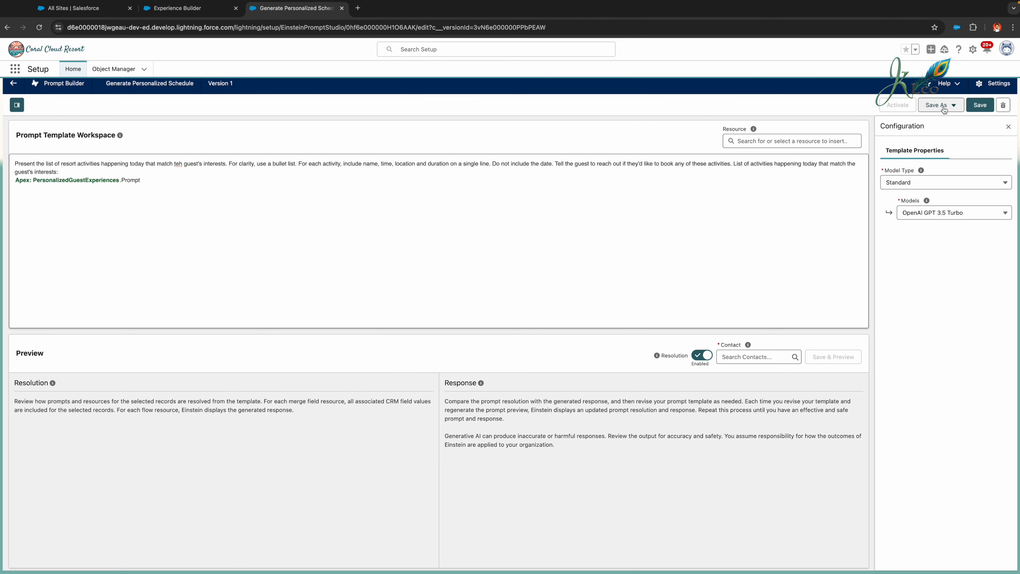
click(944, 109)
click(942, 123)
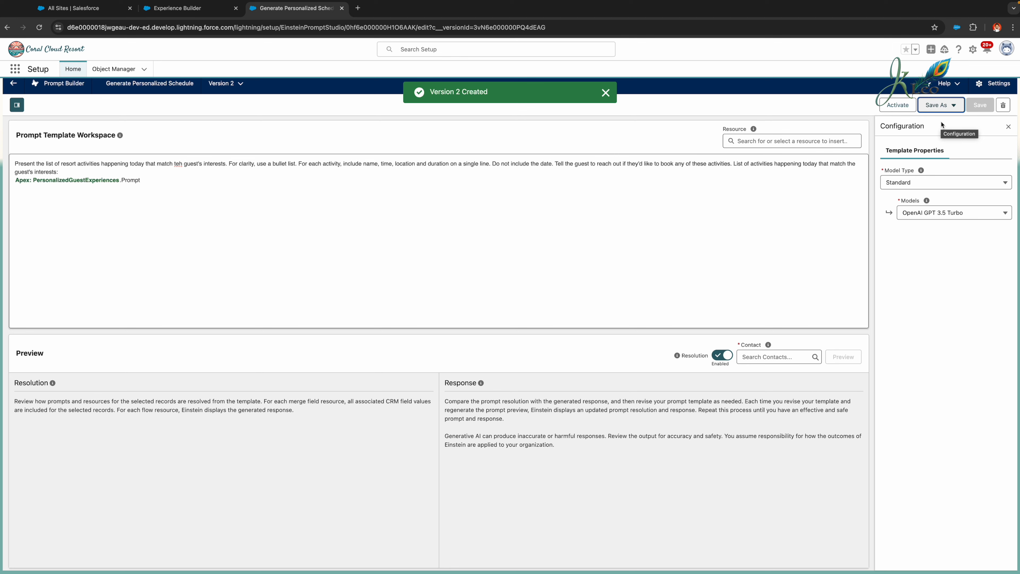
click(479, 91)
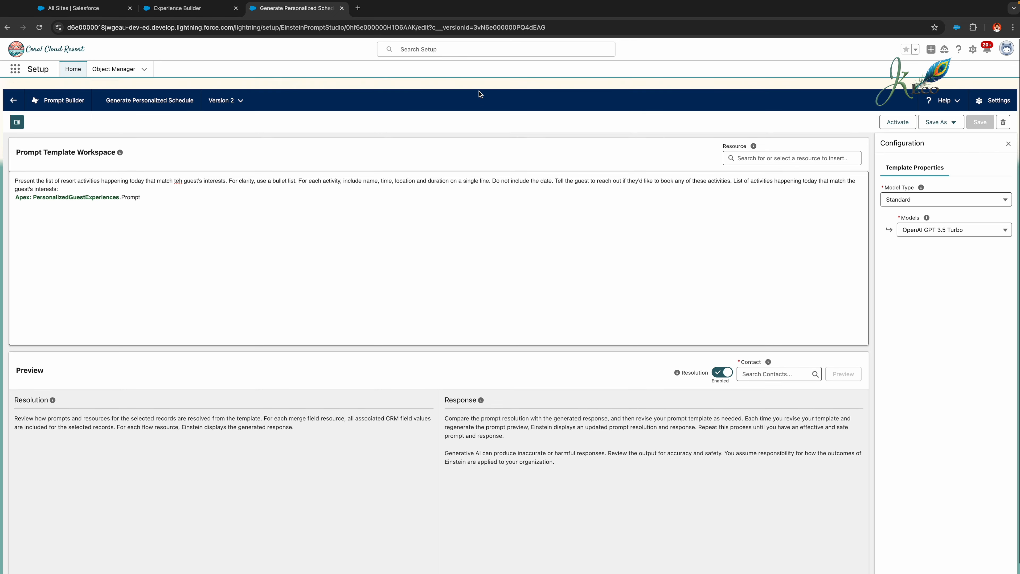
- Select the first matching guest in the Contact field, preview the template, and read through its resolution and response
click(844, 358)
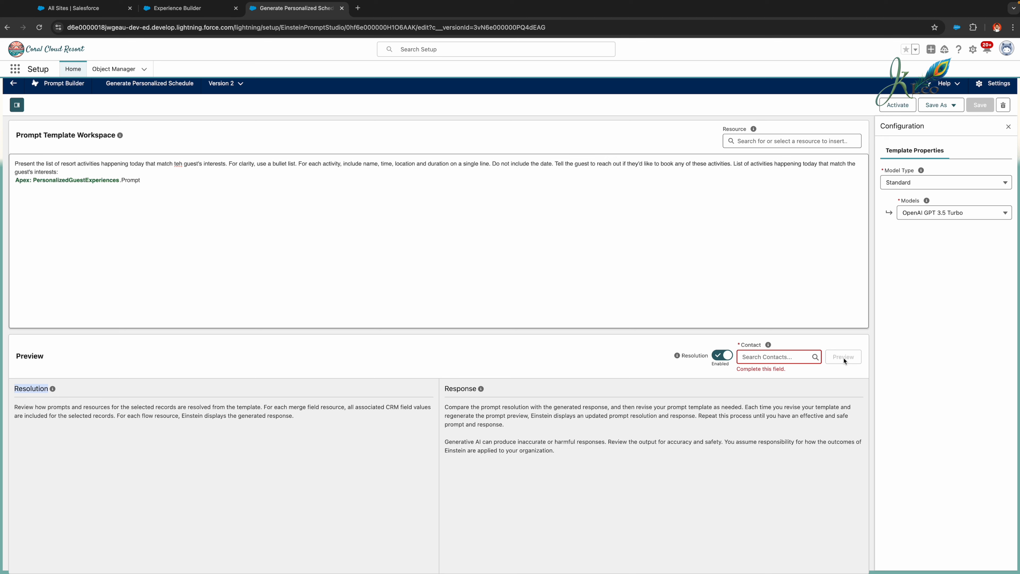
click(773, 358)
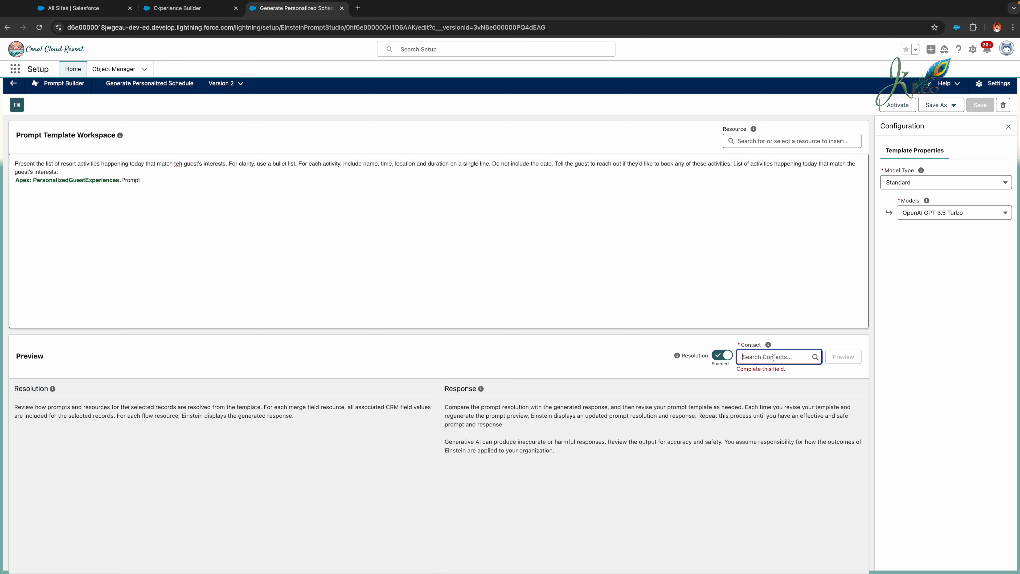
text(so)
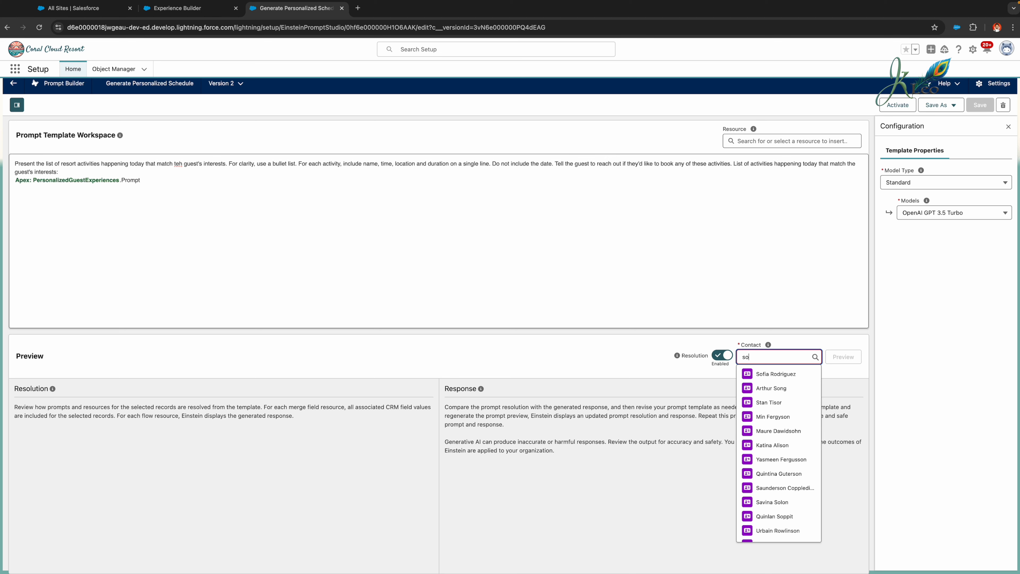
click(750, 374)
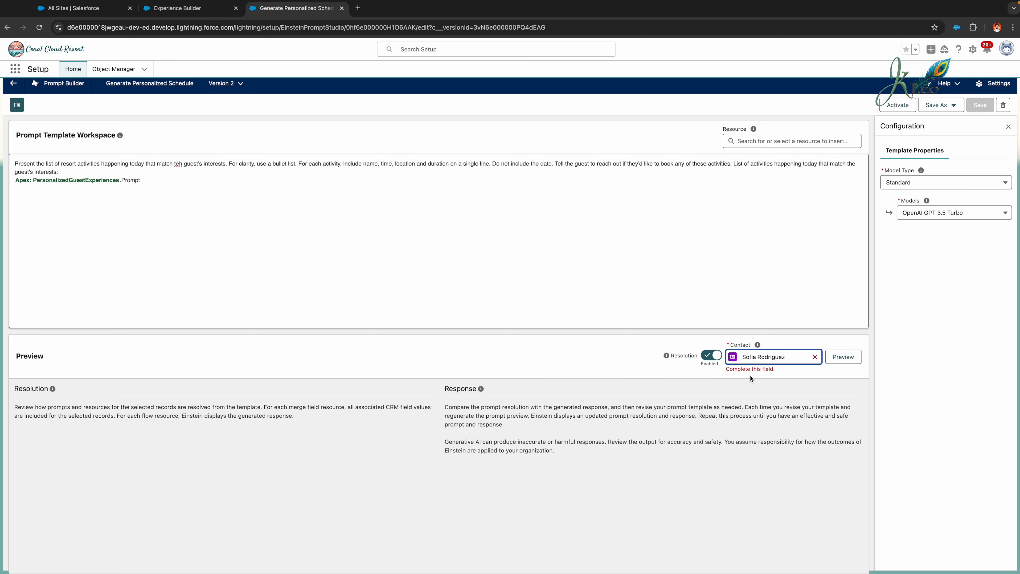
click(833, 385)
click(847, 359)
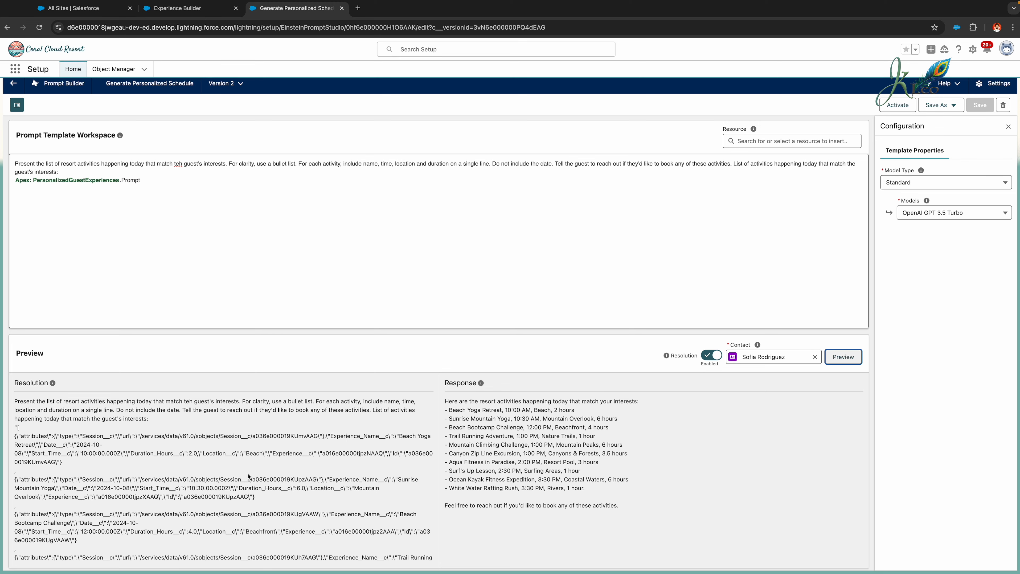
scroll(288, 458, down, 10)
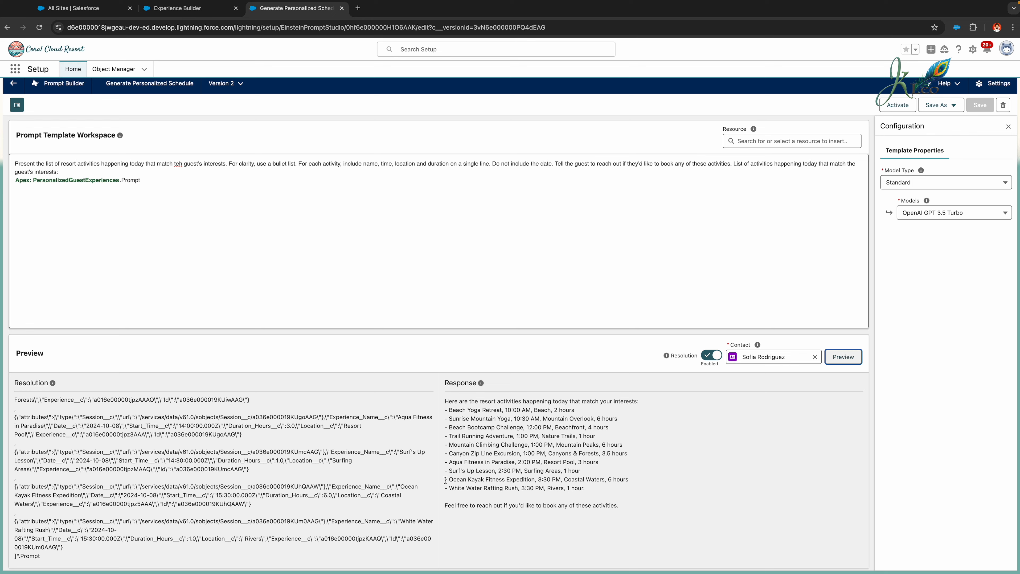
scroll(252, 502, up, 10)
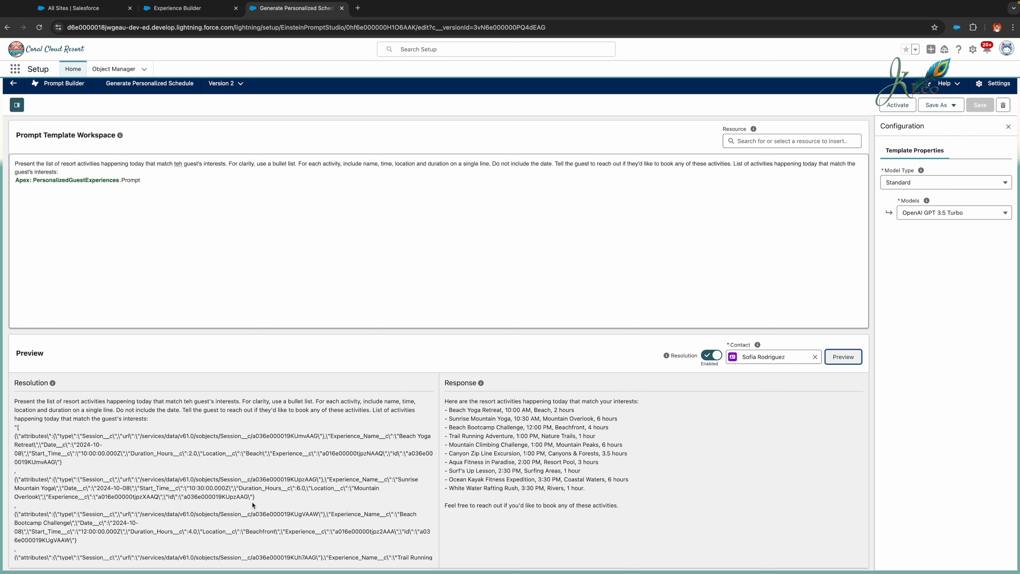
- Activate version 2 of the prompt template and return to the list of all prompt templates
scroll(252, 503, up, 1)
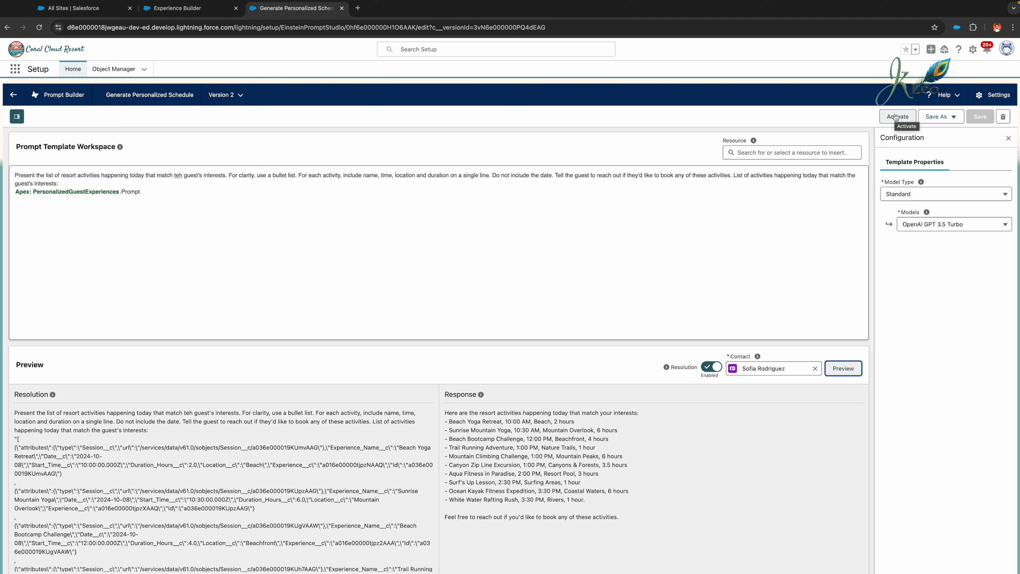
click(895, 117)
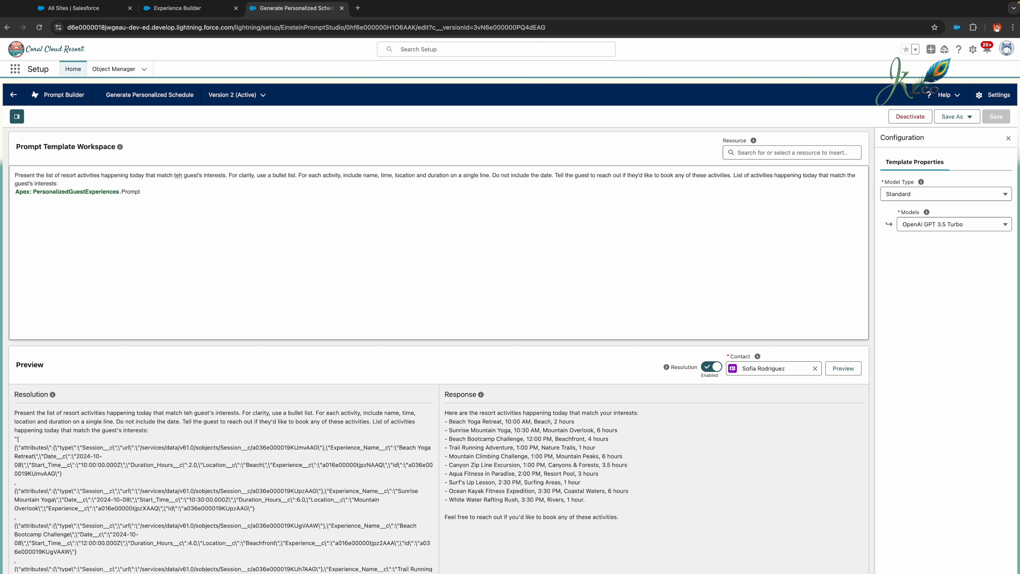
click(13, 94)
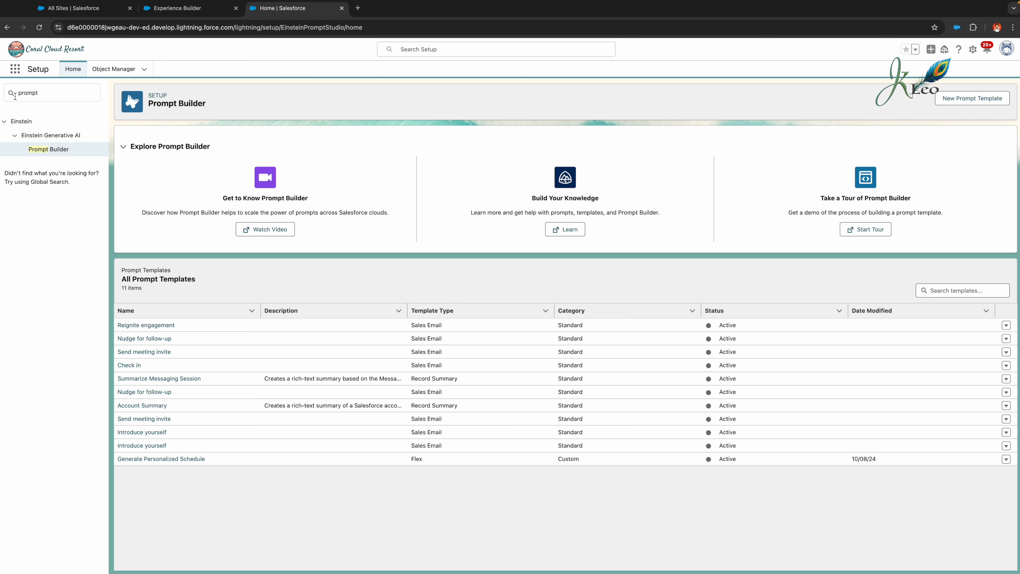
- Search Setup for "agent action" and open the Agent Actions page
click(44, 96)
text(age)
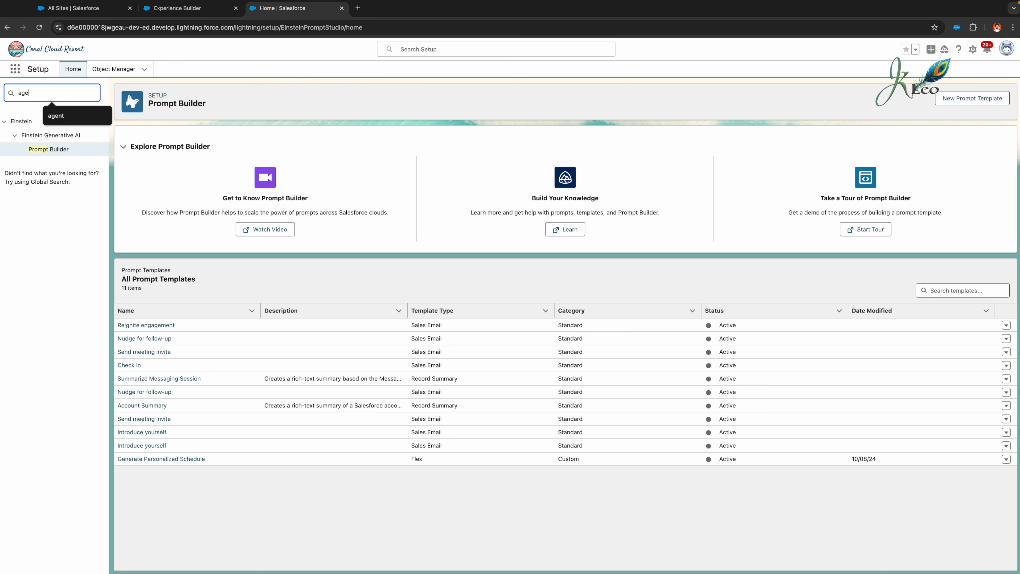
text(nt action)
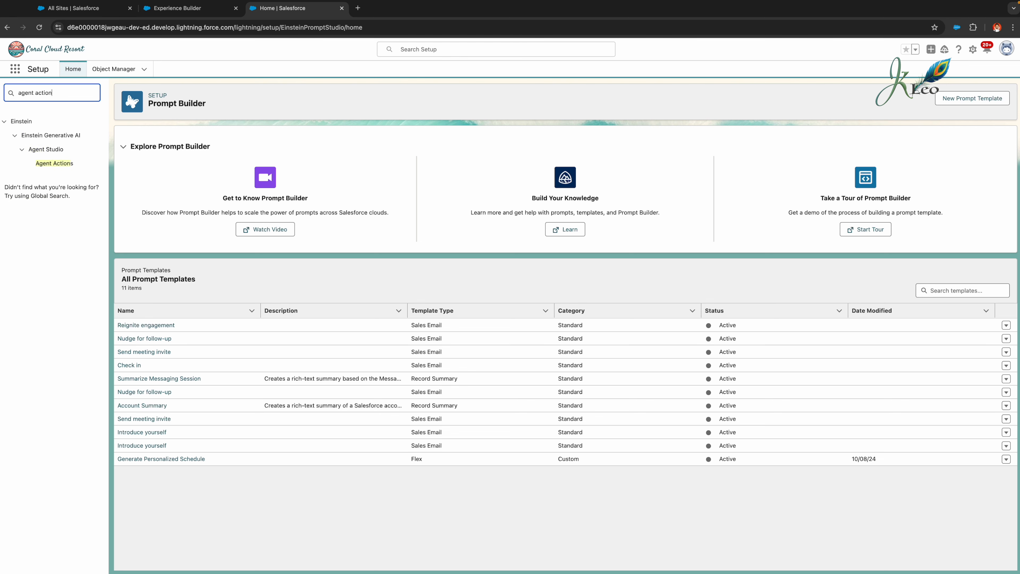
click(50, 164)
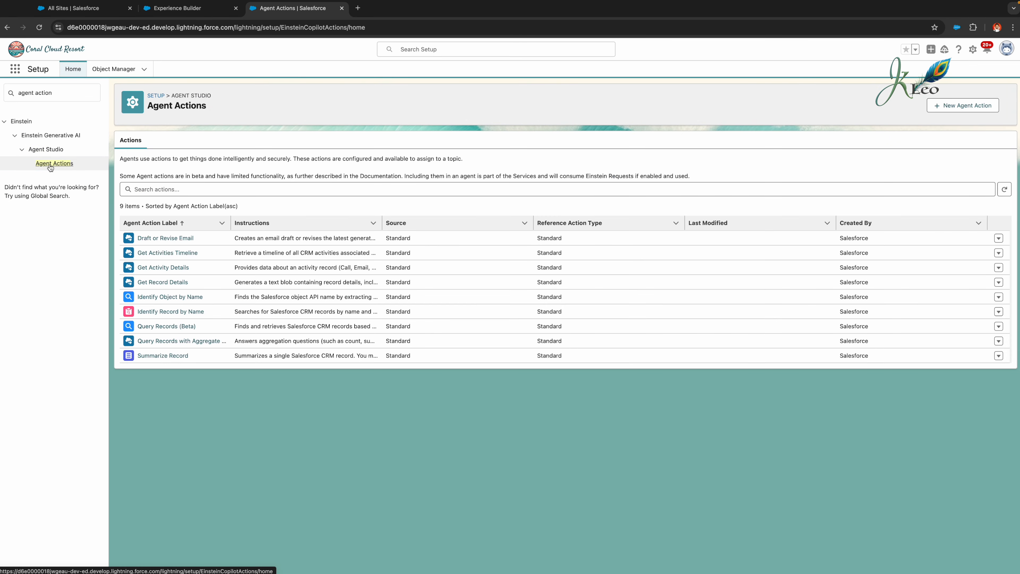
- Start a new agent action of type Prompt Template with Generate Personalized Schedule as its reference action
click(949, 109)
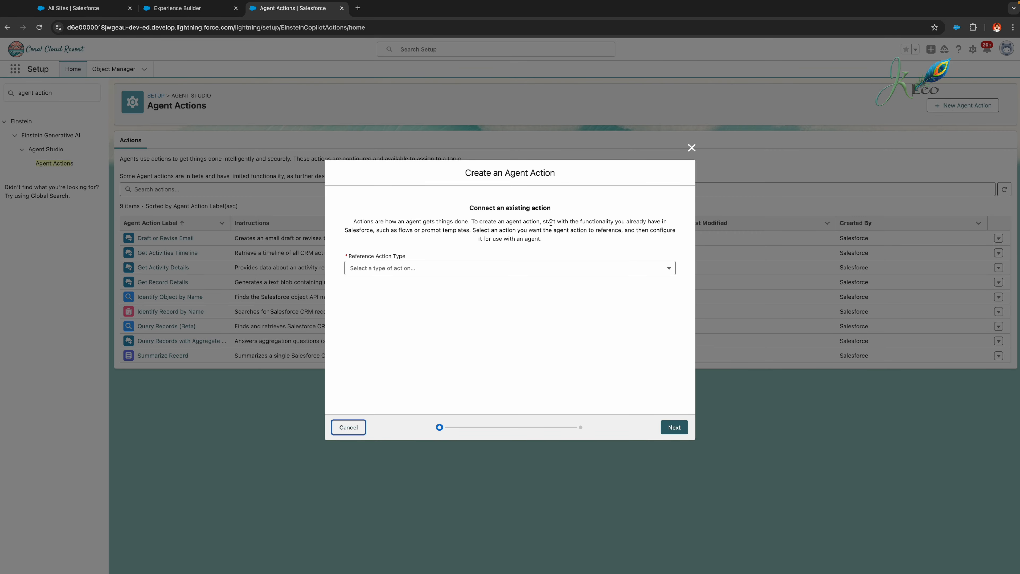
click(481, 270)
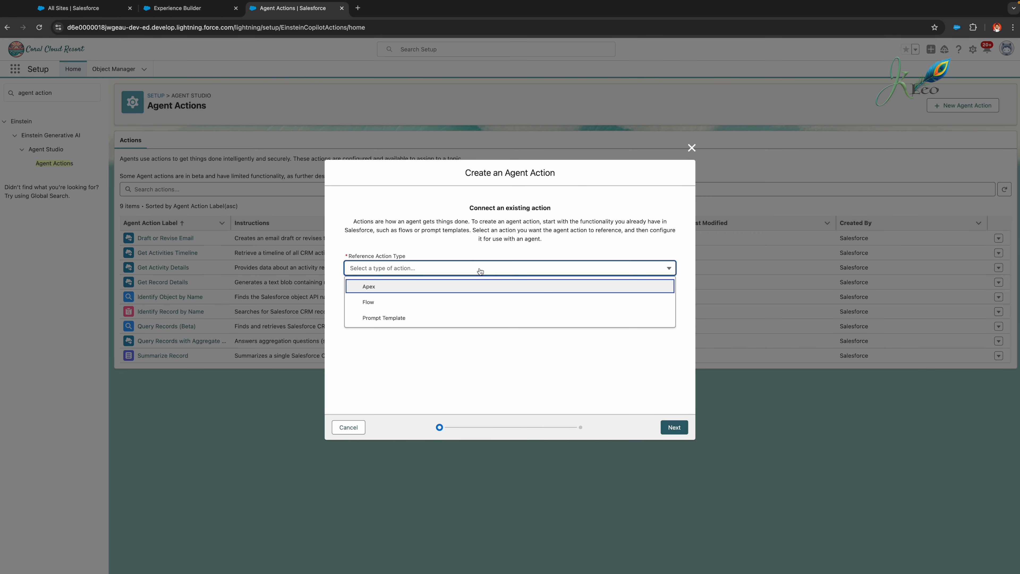
click(458, 321)
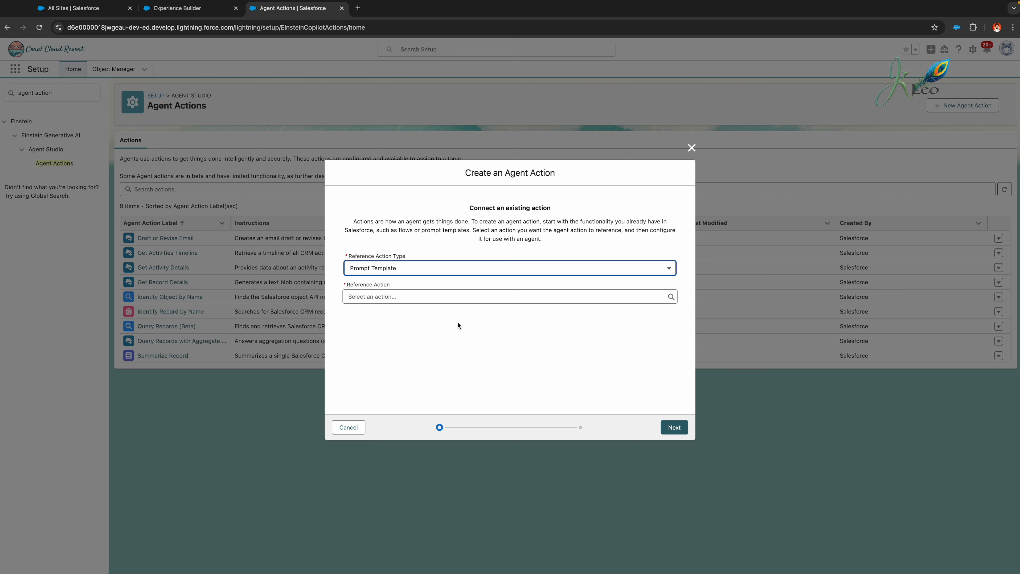
click(427, 296)
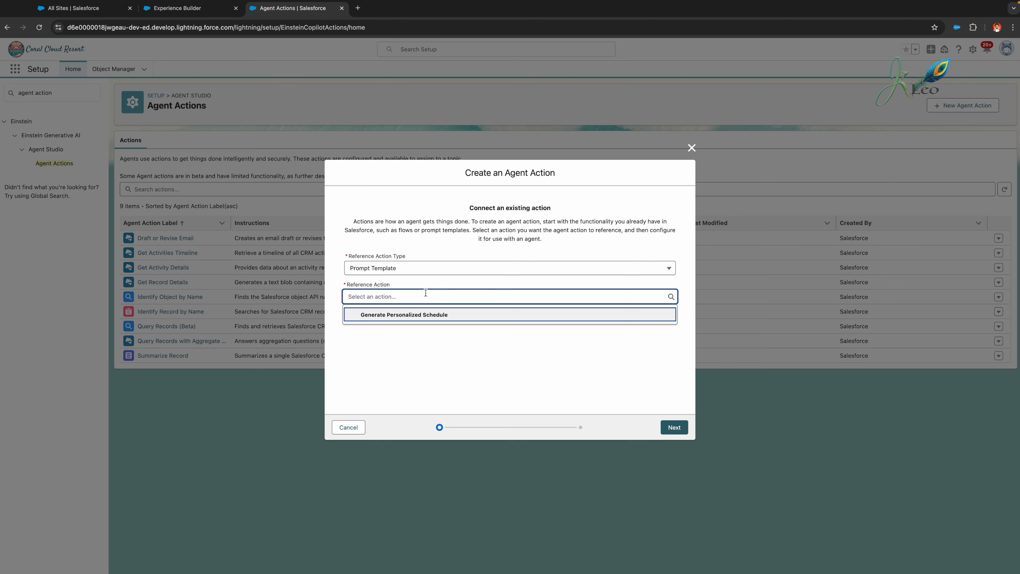
text(ge)
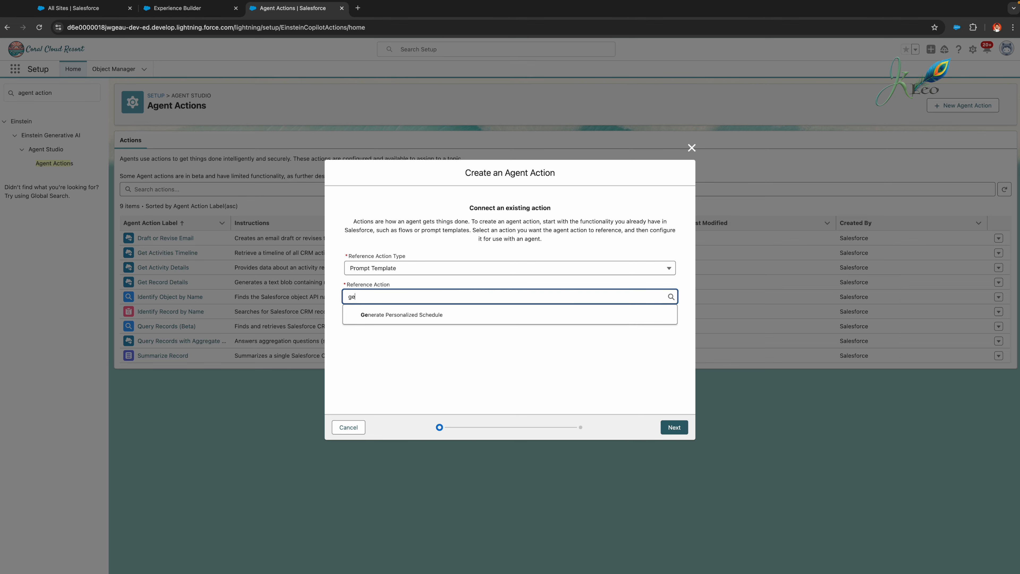
click(386, 317)
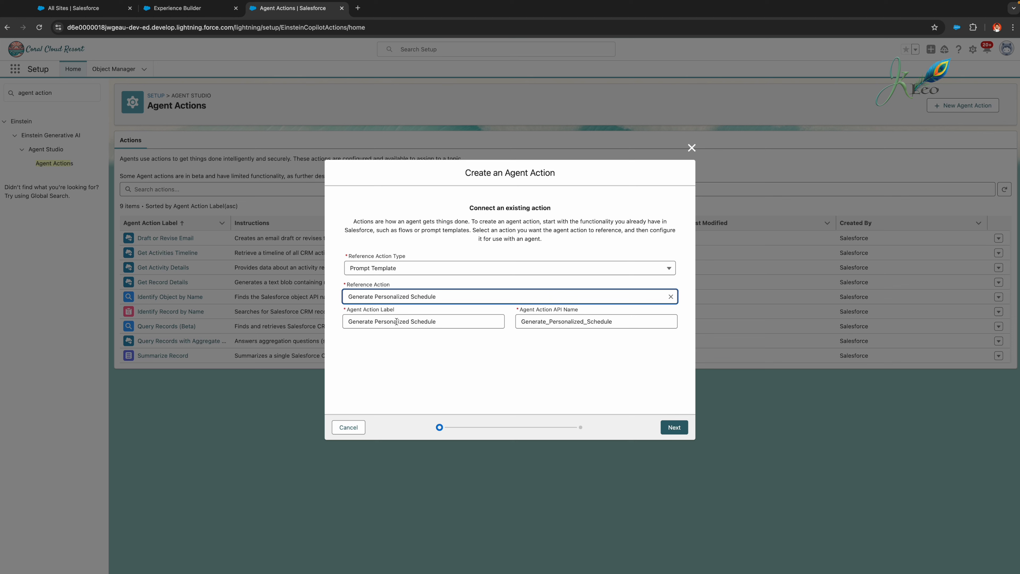
- Set the action instructions to "Generate a personalized schedule that includes the time and location of resort experiences that are available today, and that match the guest's interests."
click(391, 322)
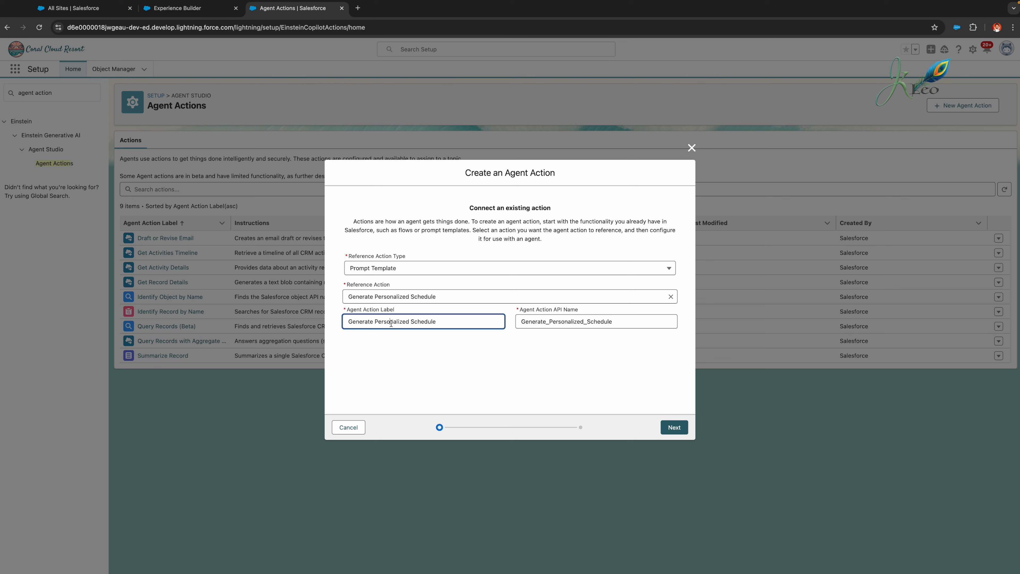
click(449, 364)
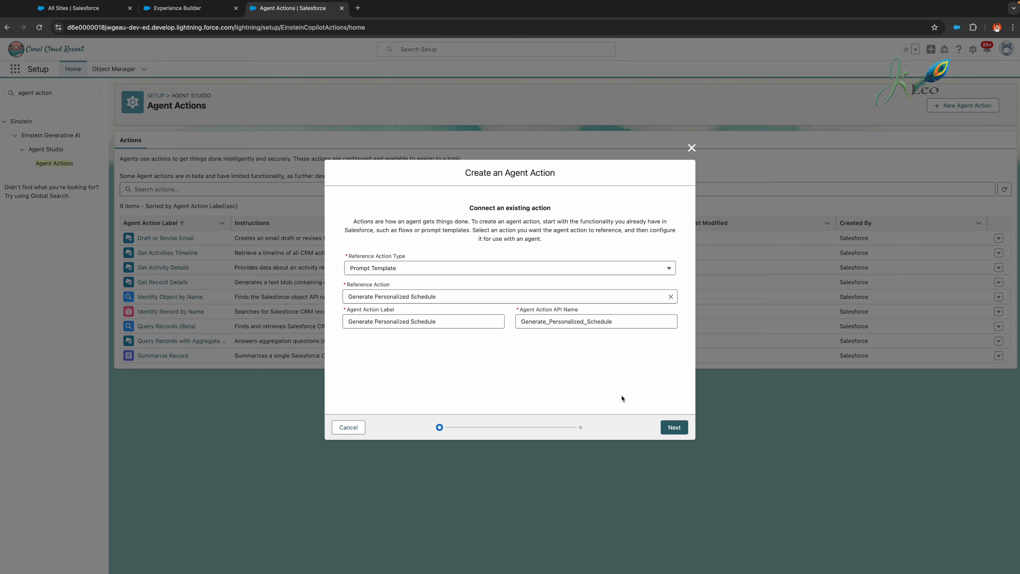
click(674, 431)
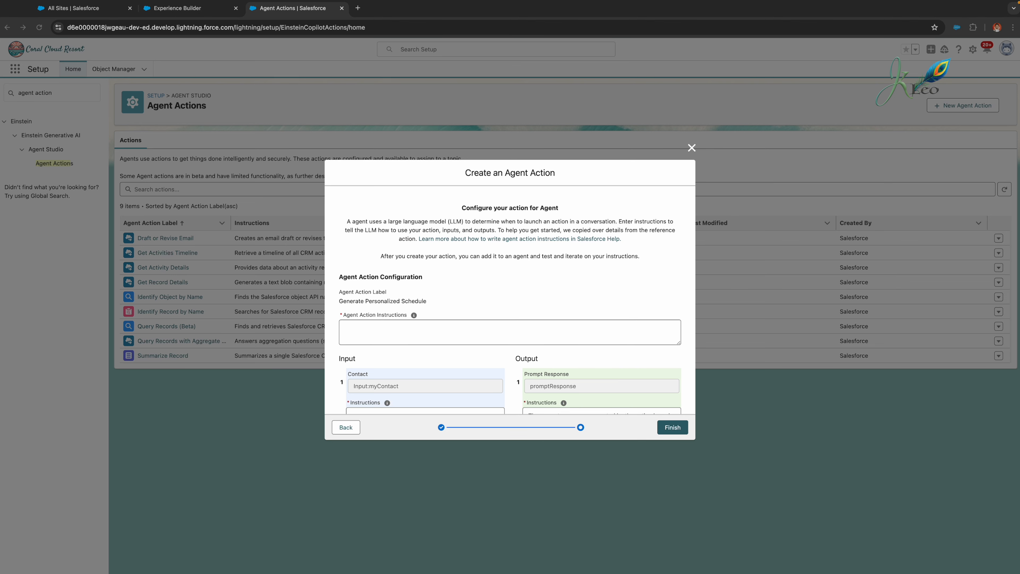
click(531, 338)
text(Generate a personalized schedule that includes the time and location of resort experiences that are available today, and that match the guest's interests.)
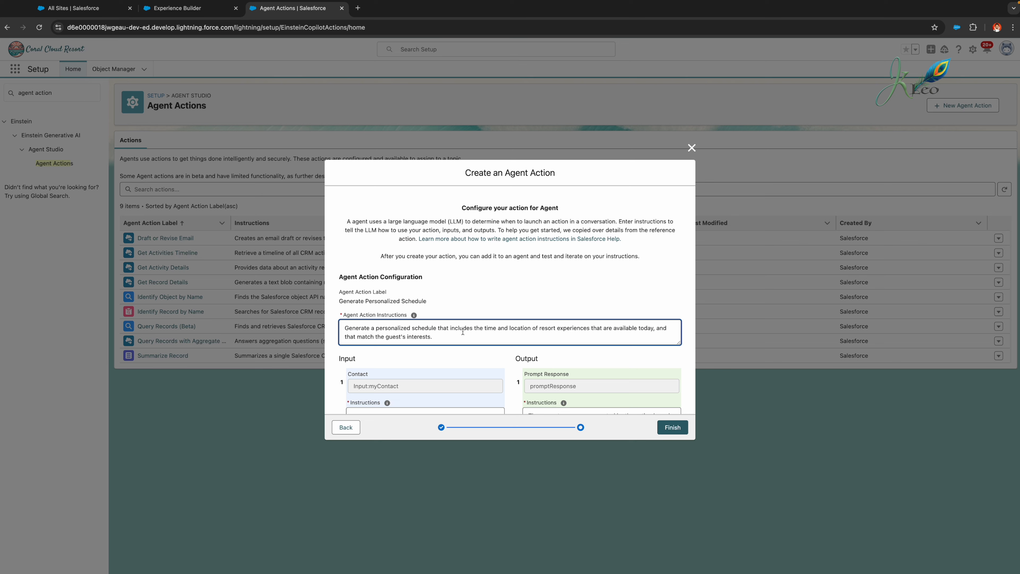
- Set Contact instructions: "Contact for which the personalized schedule should be generated. Must be a valid JSON representing the contact info, chained from having executed the QueryRecords action."
scroll(476, 345, down, 3)
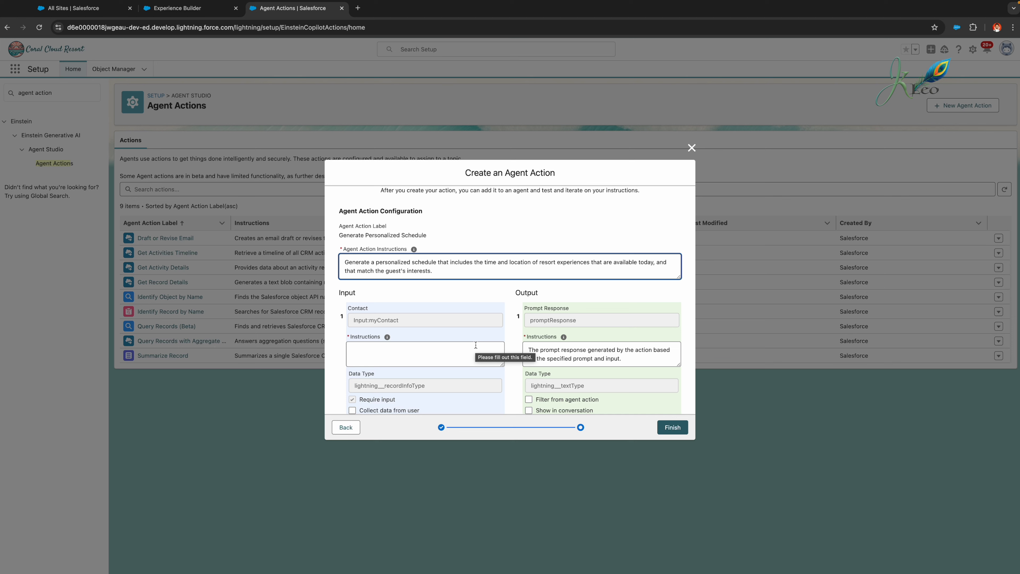
click(476, 345)
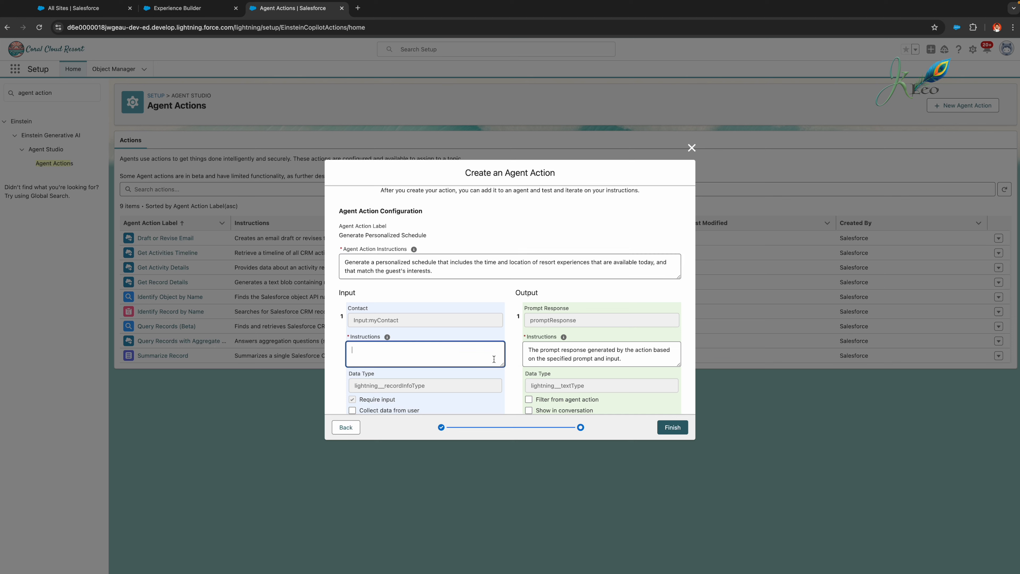
key(Tab)
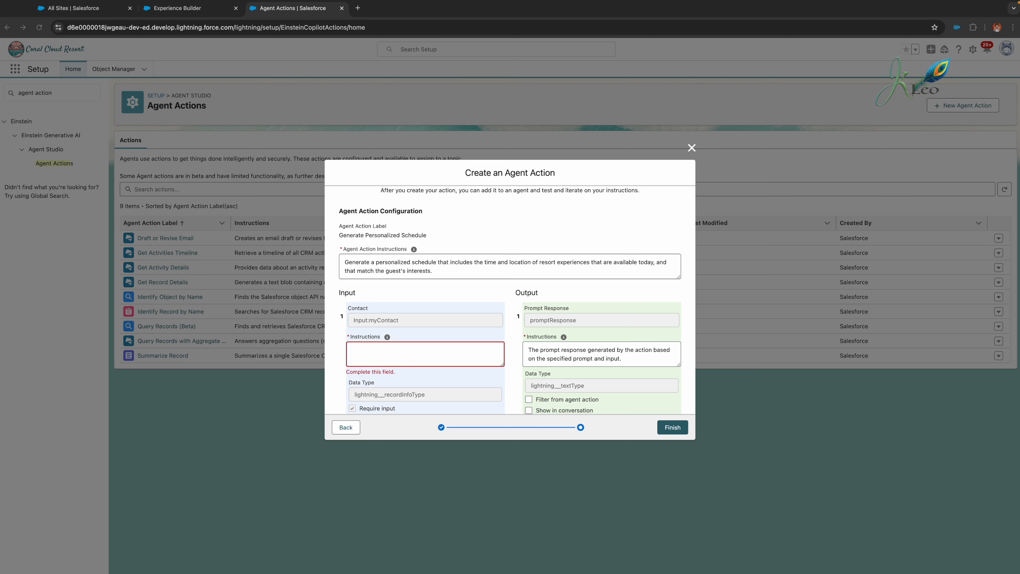
click(383, 346)
key(super+v)
key(BackSpace)
scroll(411, 350, up, 3)
click(410, 350)
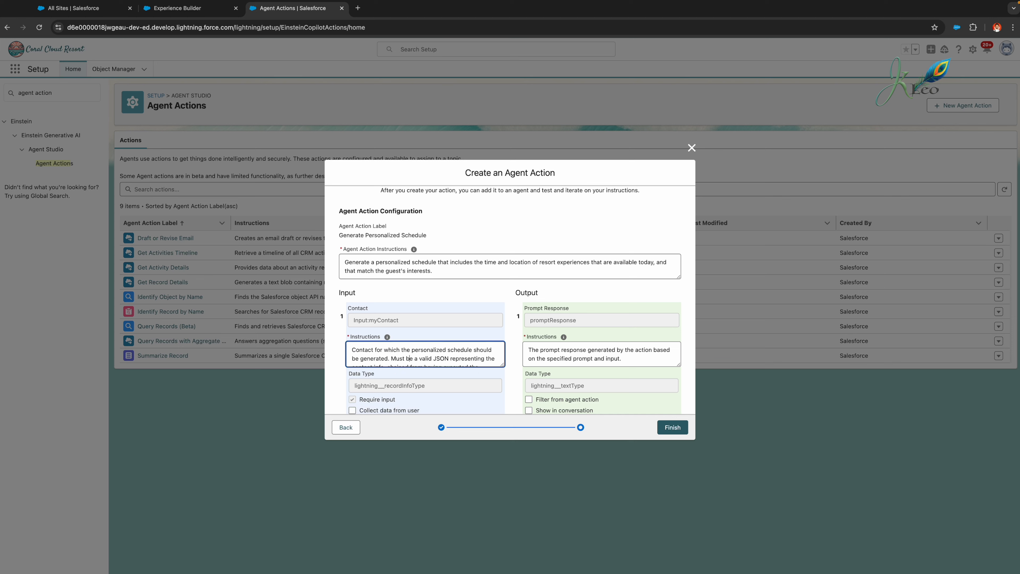
scroll(425, 354, down, 1)
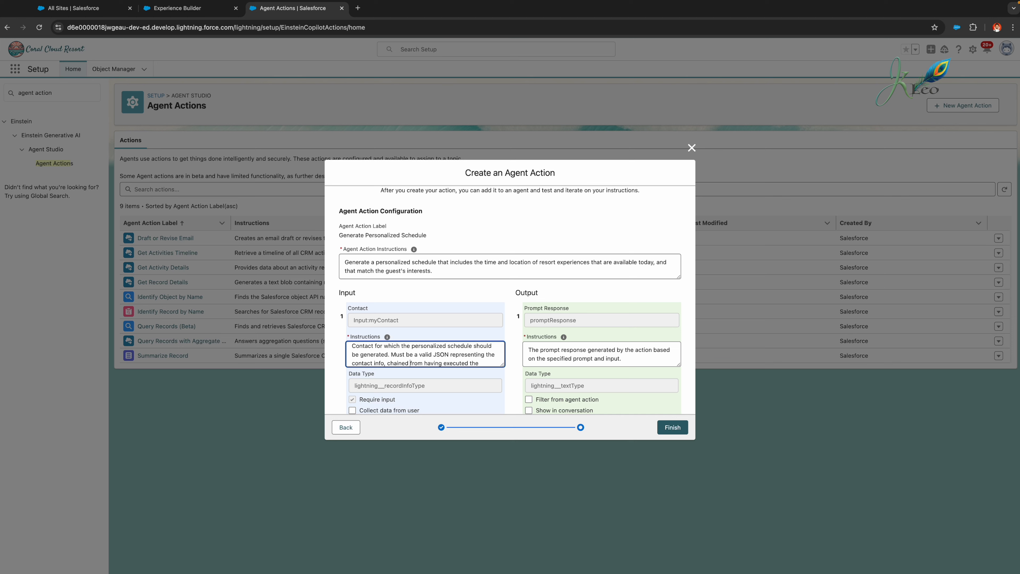
scroll(411, 364, down, 1)
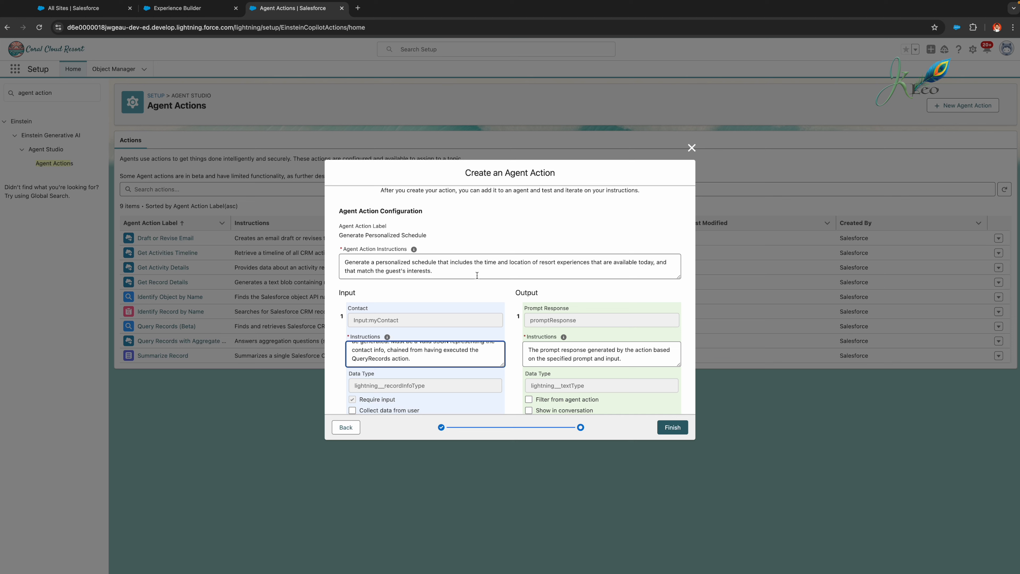
- Set the Prompt Response output to show in conversation and finish creating the Generate Personalized Schedule action
click(517, 343)
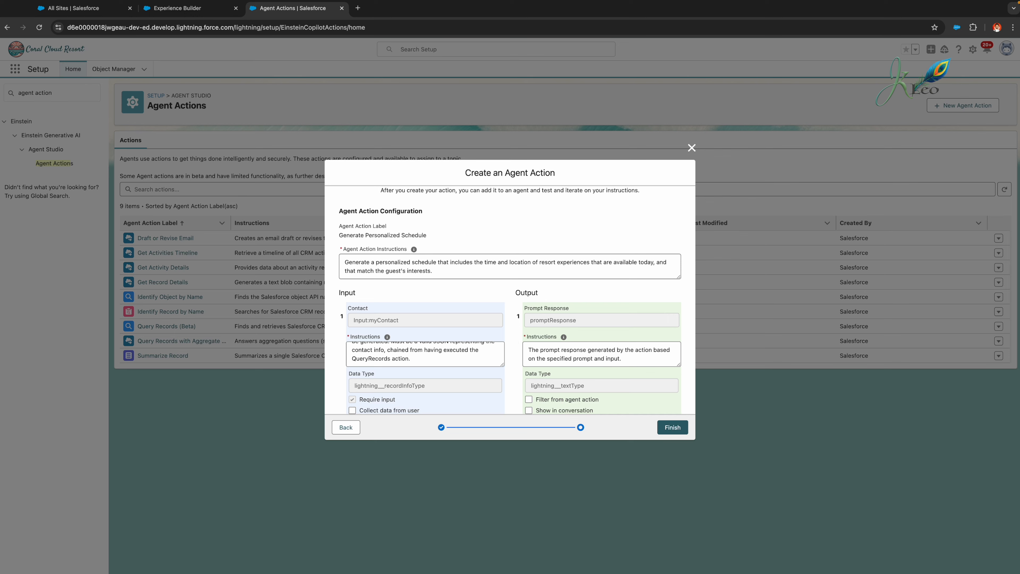
scroll(515, 341, down, 1)
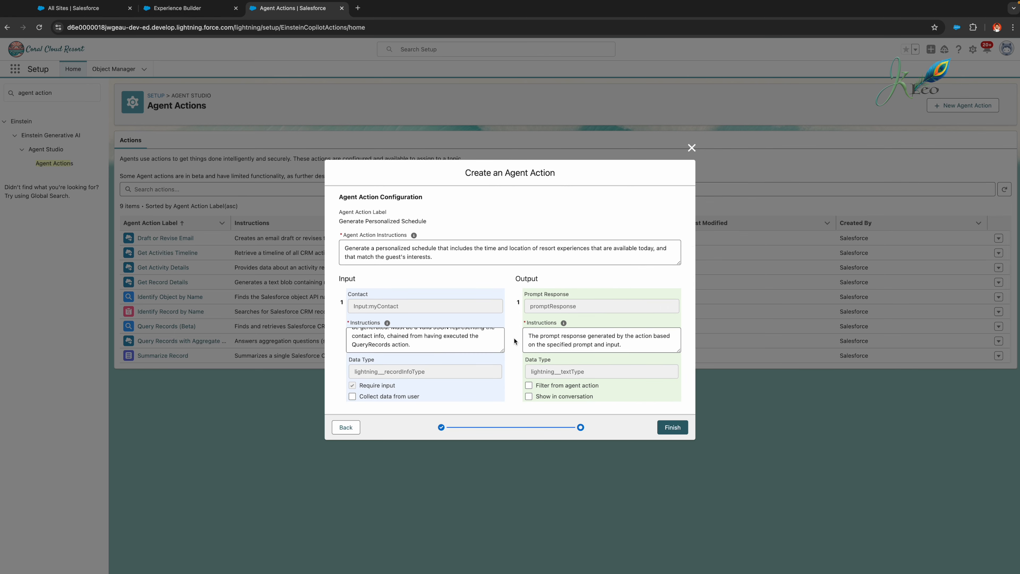
click(529, 397)
scroll(648, 390, up, 2)
scroll(647, 390, down, 2)
click(675, 429)
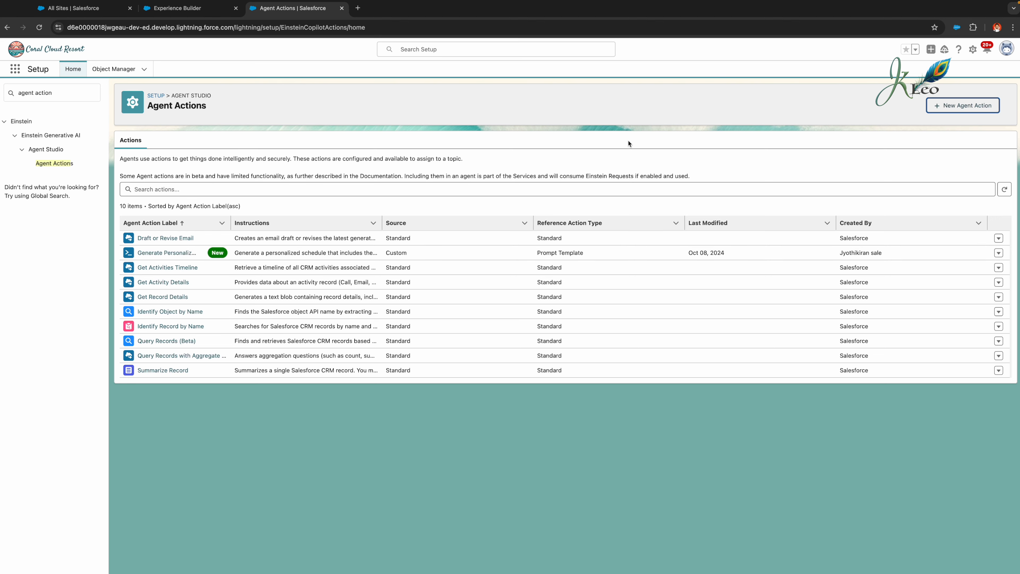
- Start a new agent action of type Flow with Create Experience Session Booking as its reference action, and continue to its configuration
click(932, 107)
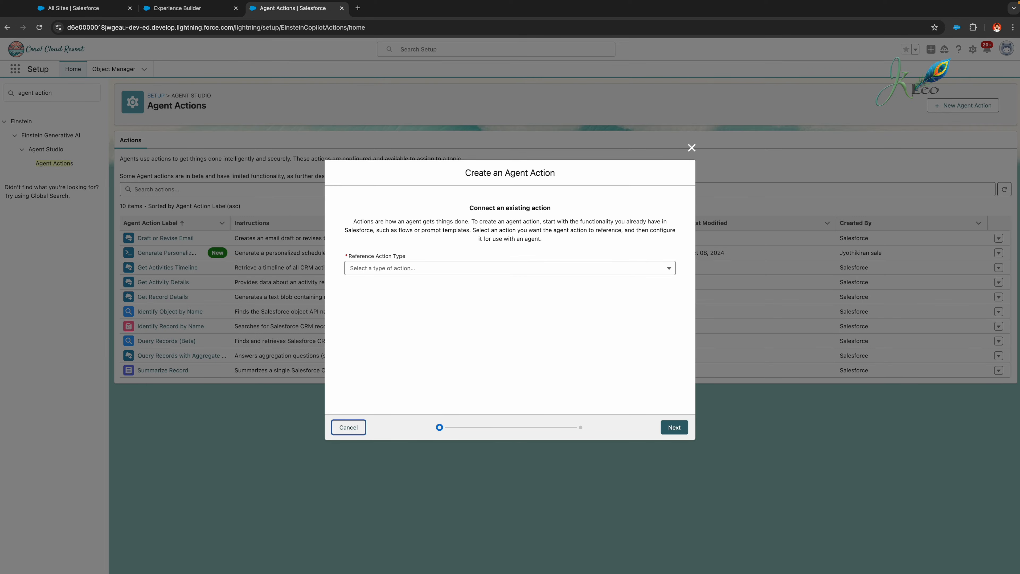
click(474, 269)
click(381, 305)
click(426, 295)
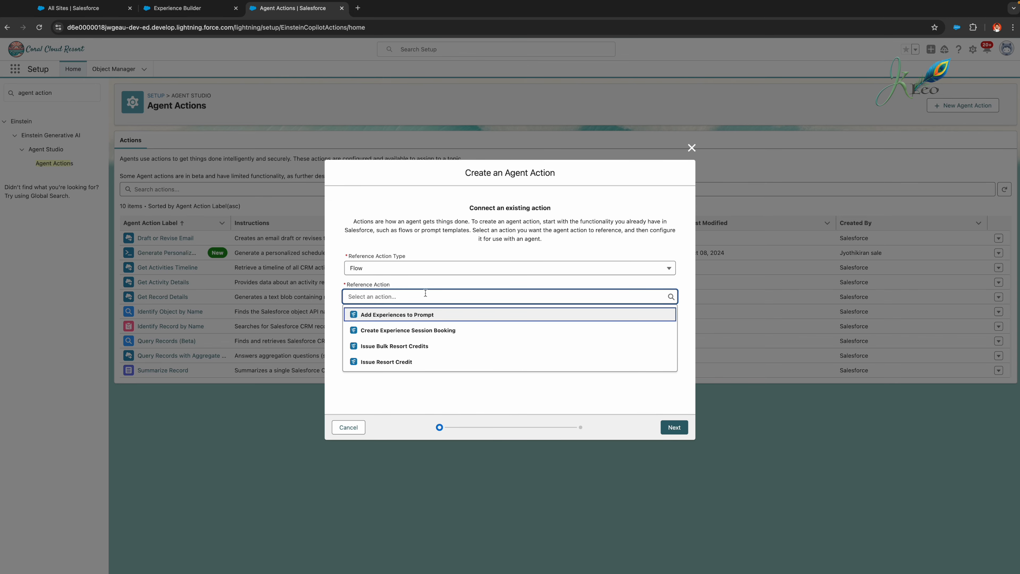
click(407, 330)
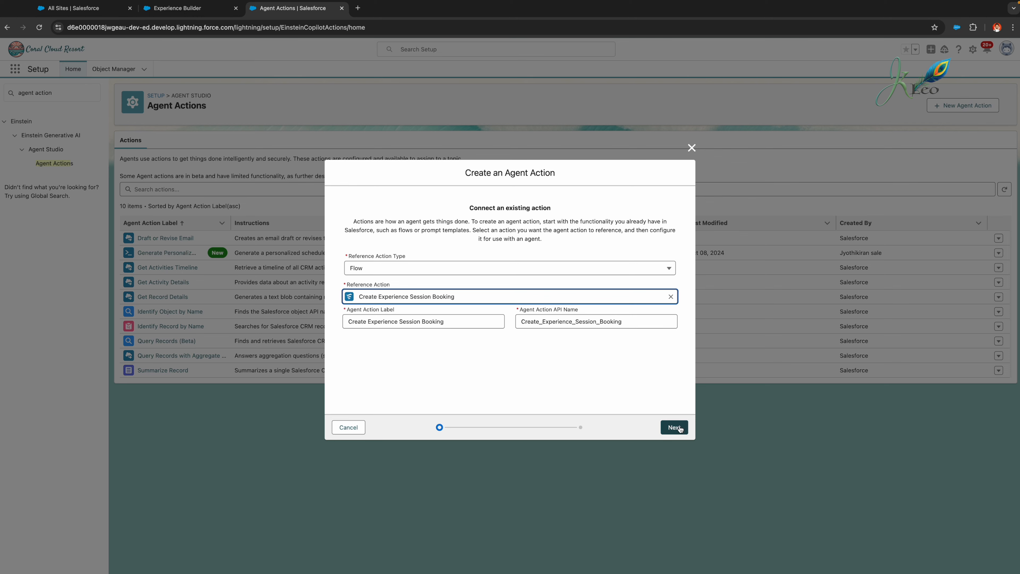
click(678, 428)
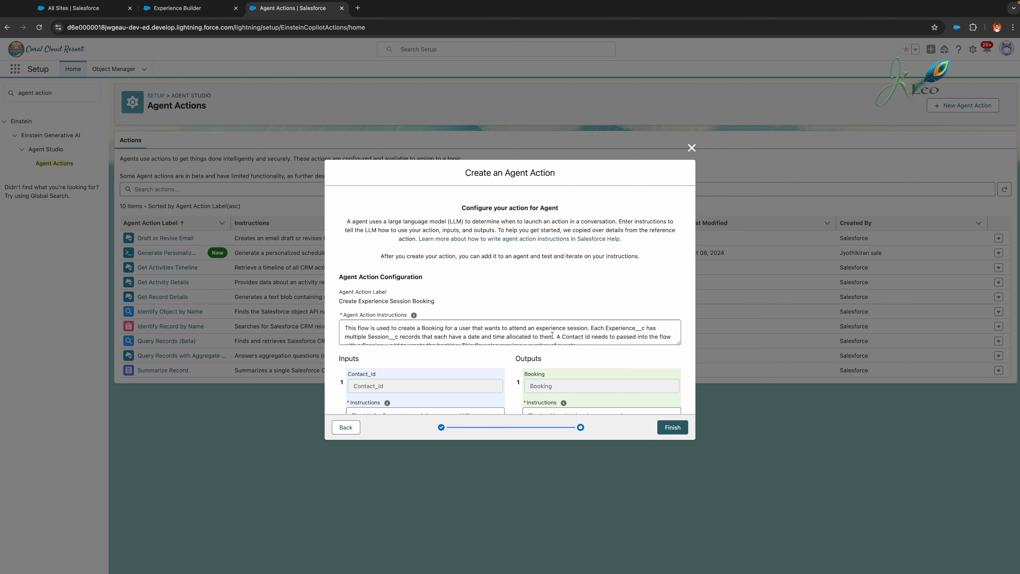
- Make the Contact_Id input required for the Create Experience Session Booking action
scroll(439, 376, down, 3)
scroll(439, 375, up, 3)
scroll(401, 366, down, 5)
click(377, 351)
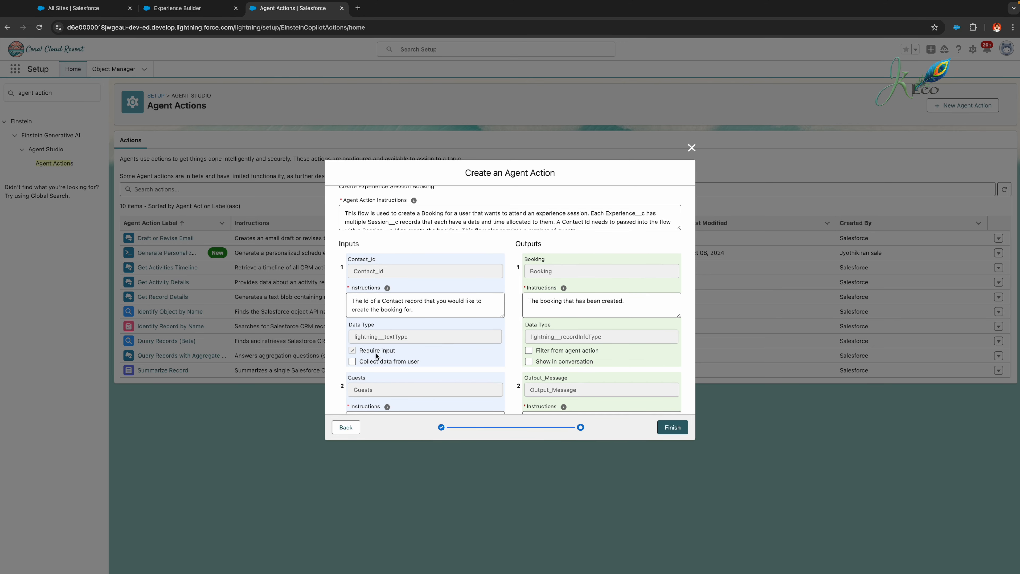
- Make the Guests input required and have its data collected from the user
scroll(377, 353, down, 2)
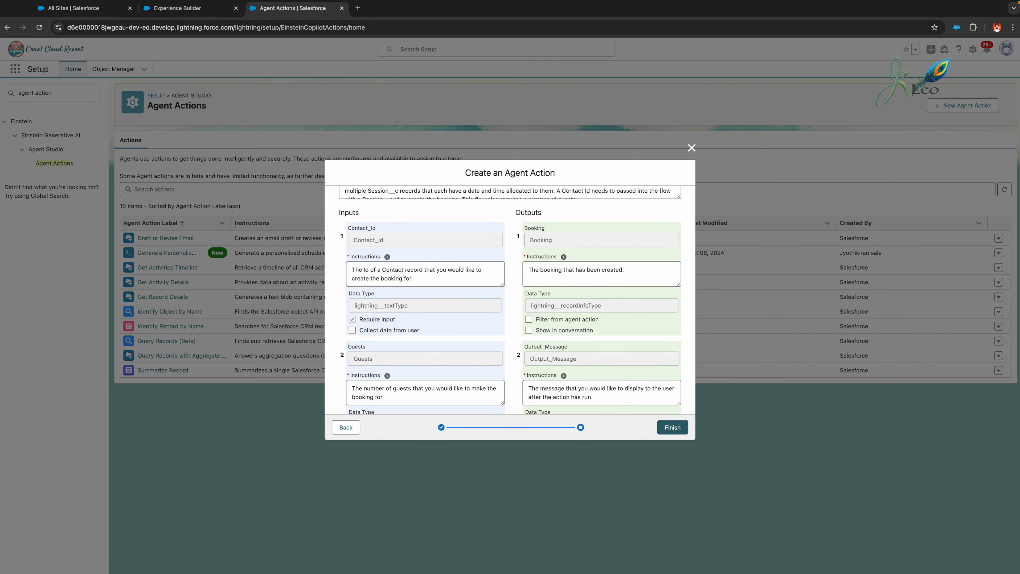
scroll(376, 354, up, 1)
scroll(377, 354, up, 2)
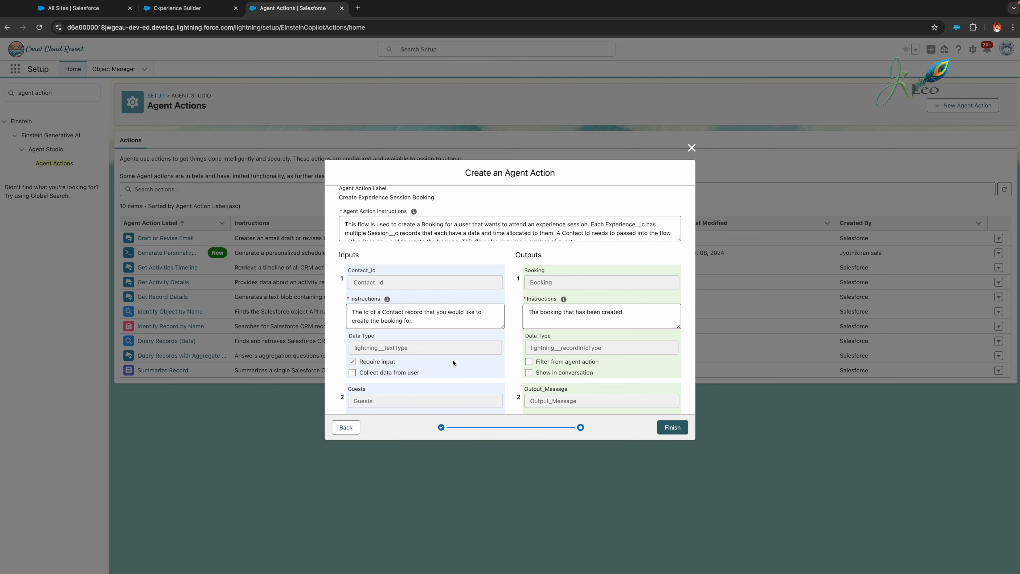
scroll(453, 360, down, 7)
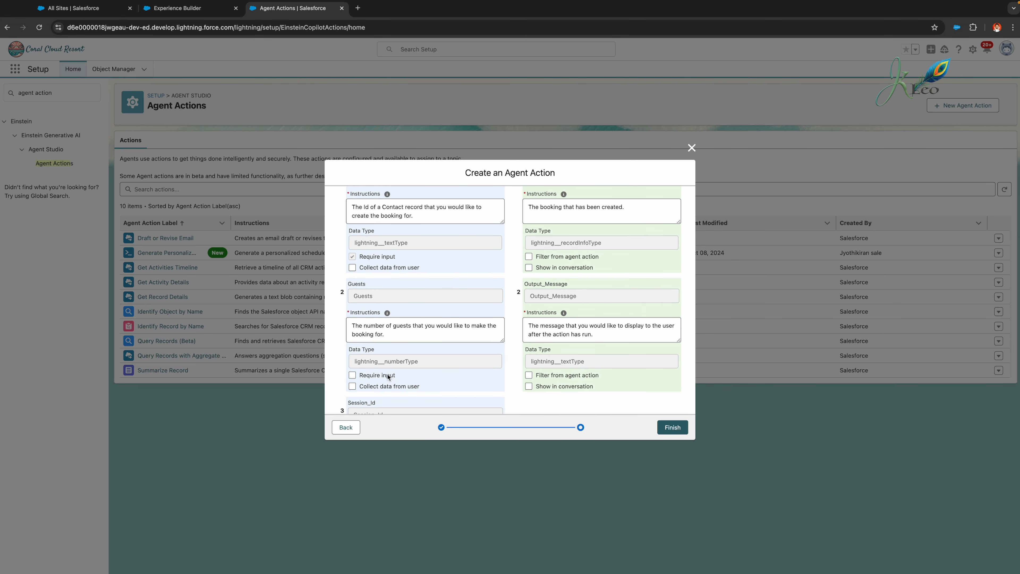
click(387, 378)
scroll(403, 389, down, 1)
click(384, 345)
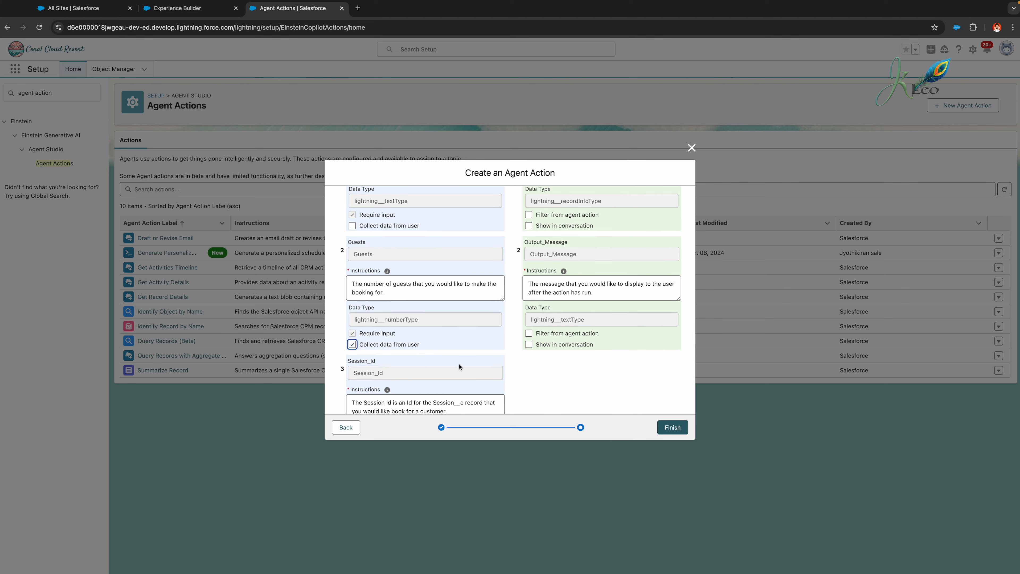
- Make the Session_Id input required for the booking action
scroll(460, 362, down, 3)
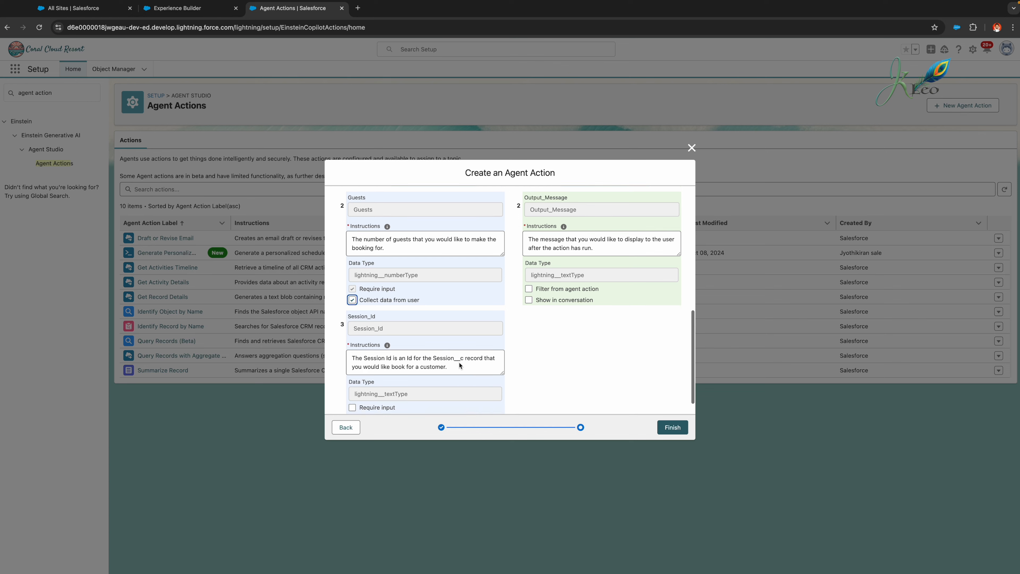
scroll(444, 359, down, 1)
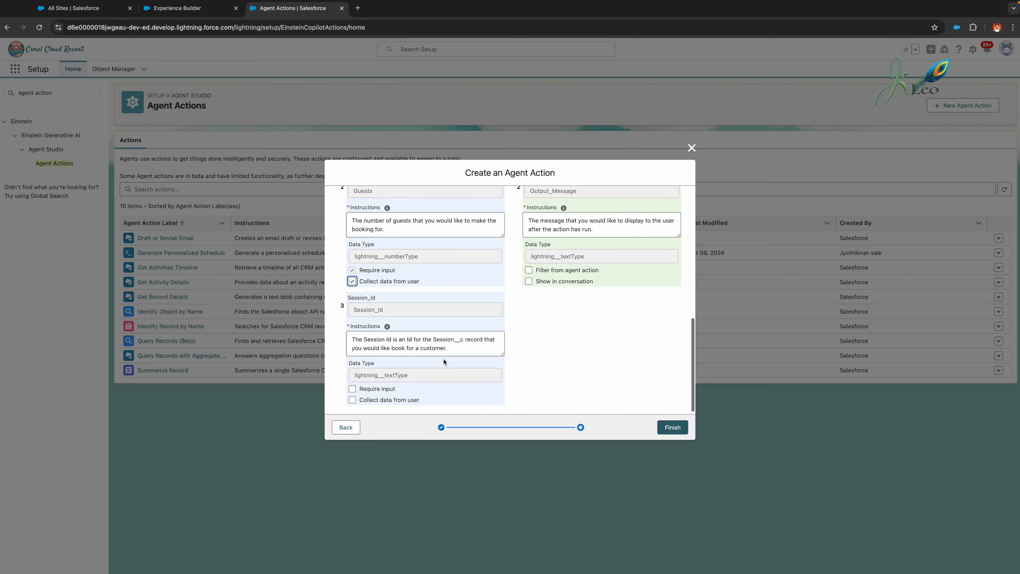
click(376, 385)
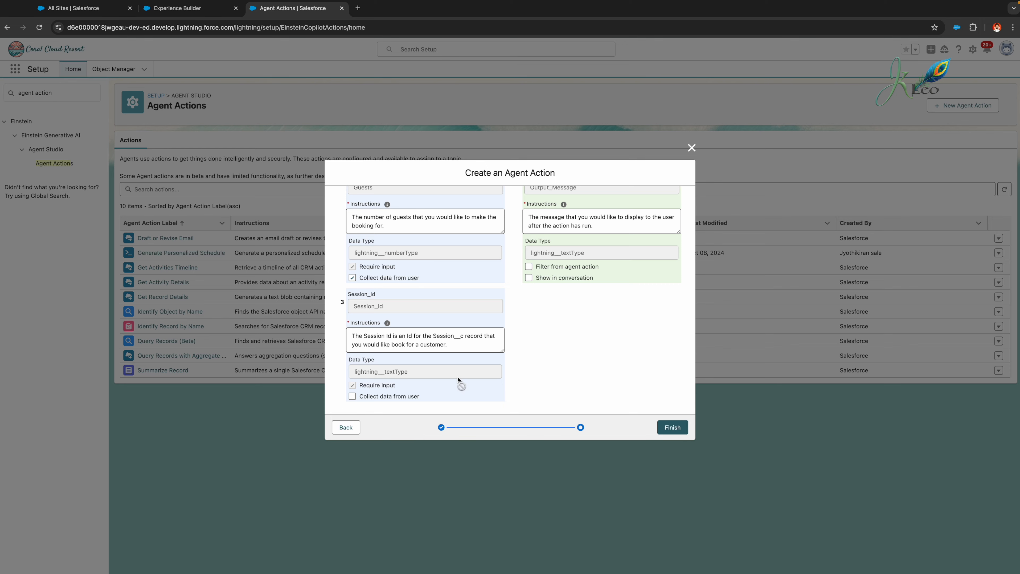
- Set the Booking and Output_Message outputs to show in conversation, and finish creating the booking action
scroll(458, 380, up, 5)
scroll(458, 378, up, 5)
scroll(560, 354, down, 1)
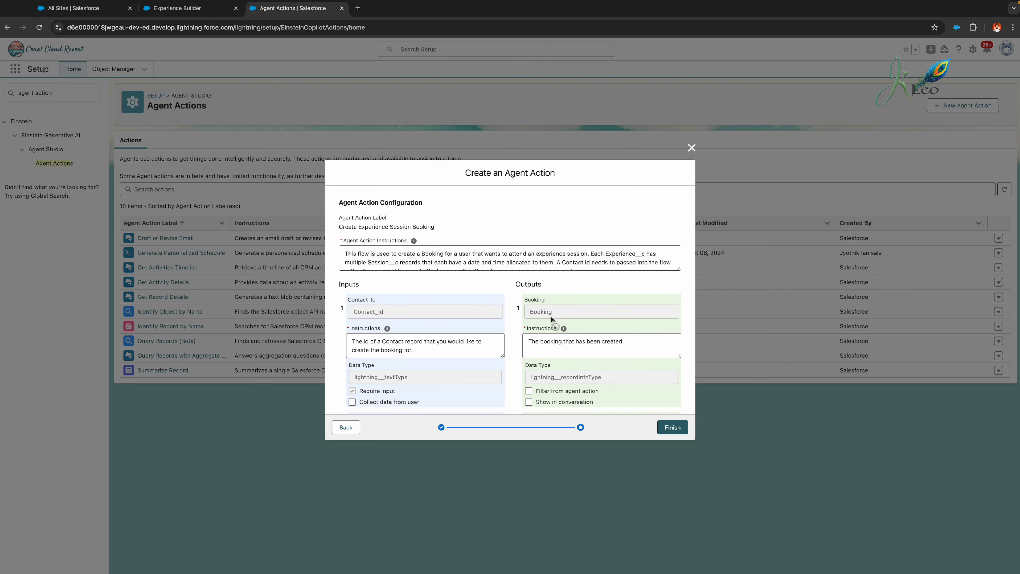
scroll(553, 319, down, 3)
click(528, 325)
scroll(525, 336, down, 2)
scroll(526, 336, down, 1)
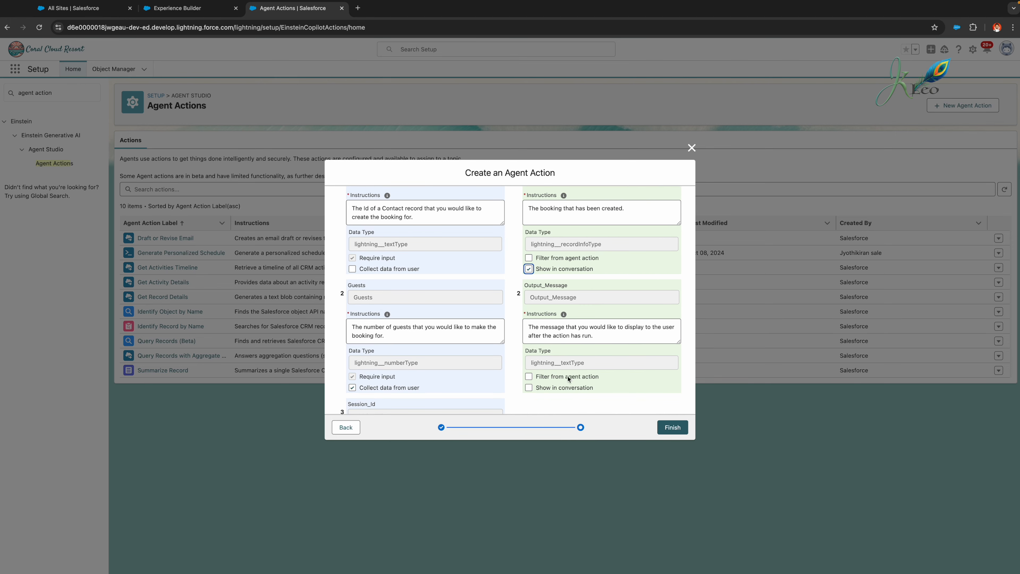
click(560, 387)
scroll(653, 405, down, 2)
click(675, 429)
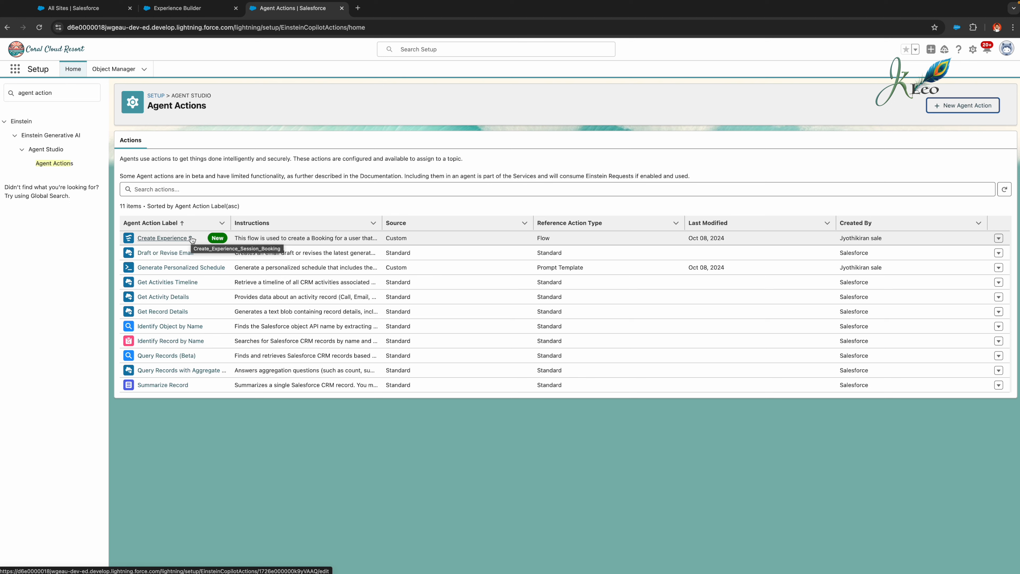
- Shorten the Setup search to "agen" and open the Agents page
double_click(70, 92)
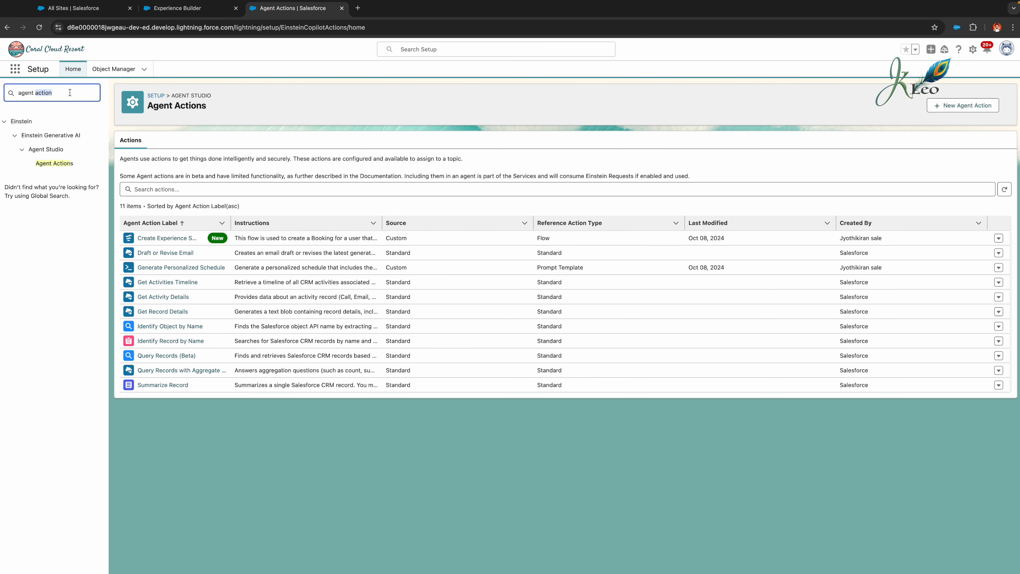
key(BackSpace)
key(BackSpace)
key(BackSpace)
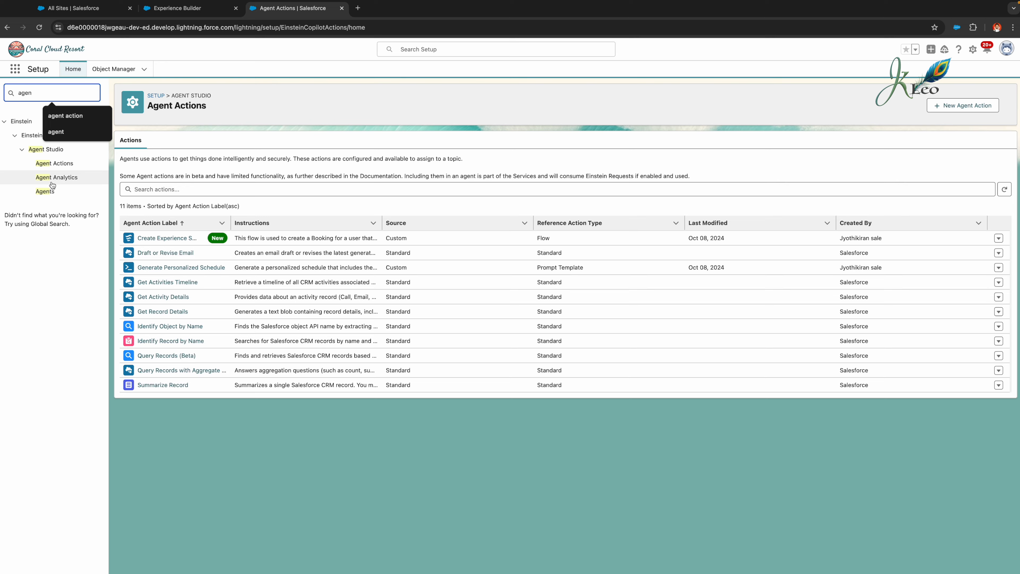
click(45, 191)
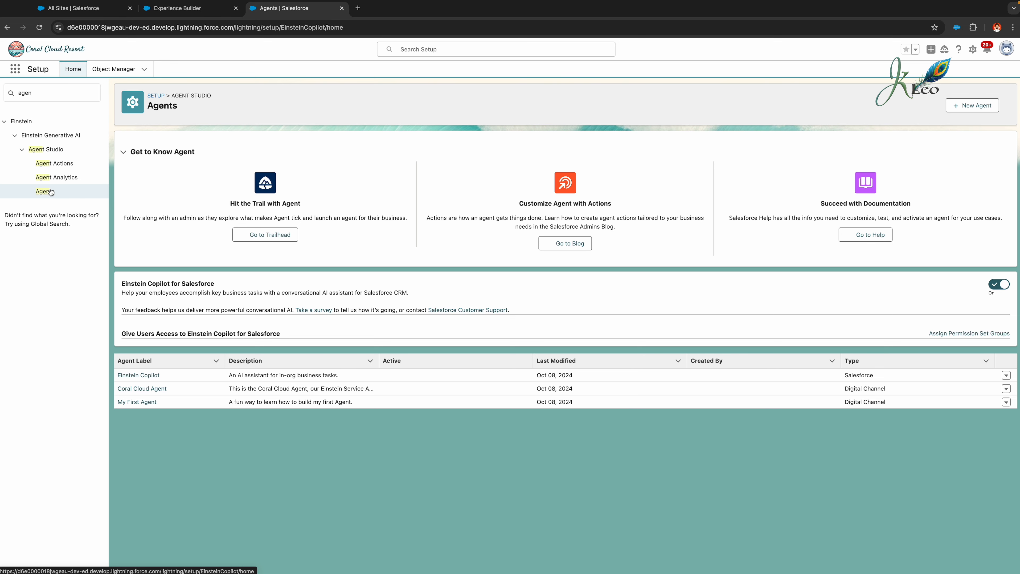
- Open Coral Cloud Agent in Agent Builder and display the actions assigned to its Experience Management topic
click(132, 390)
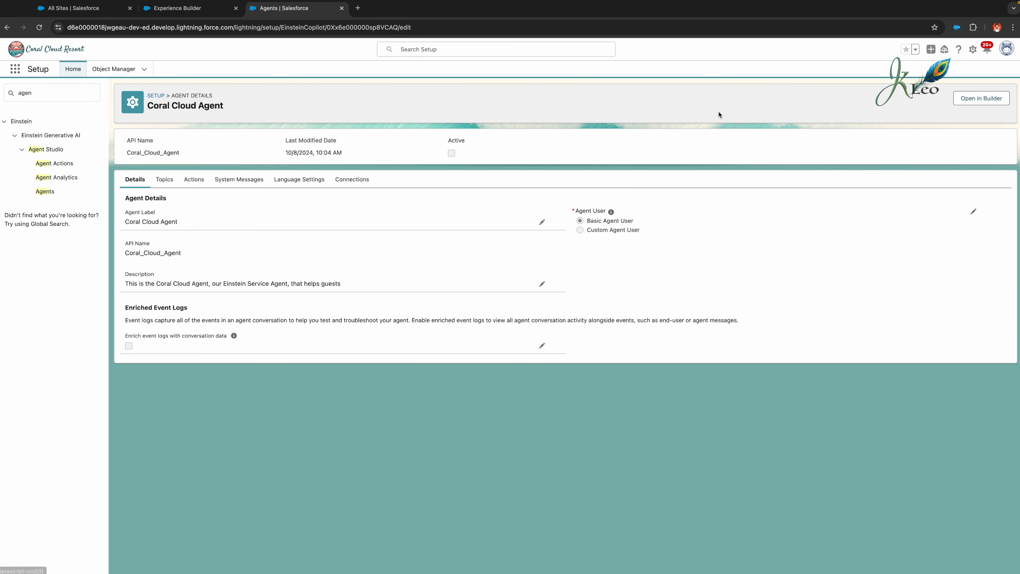
click(1004, 99)
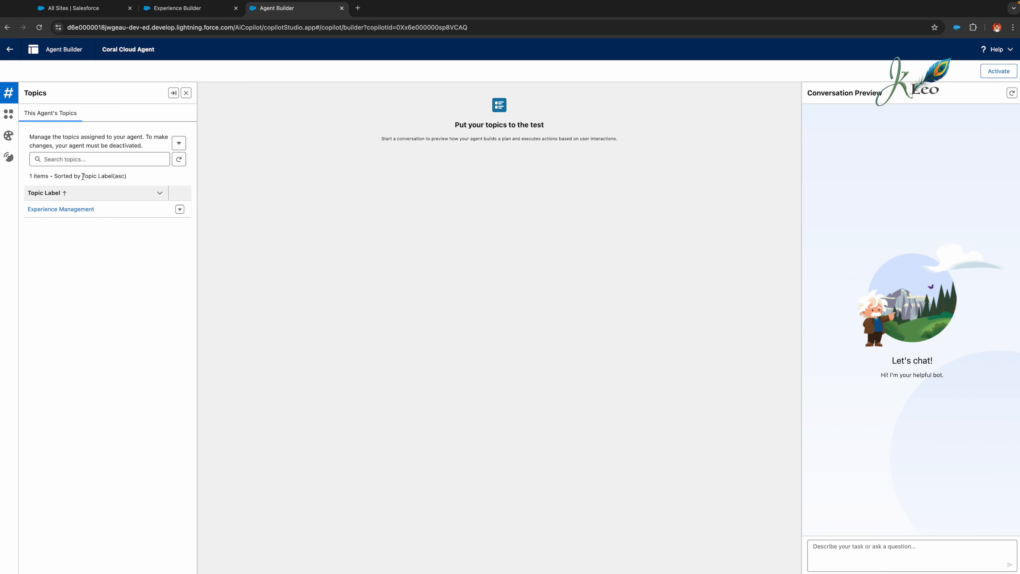
click(68, 210)
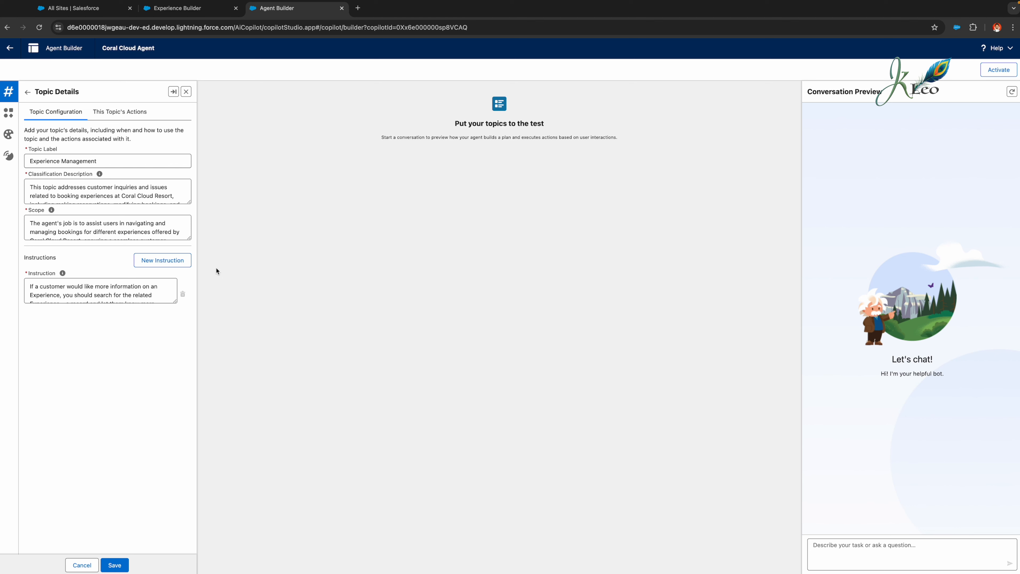
click(123, 116)
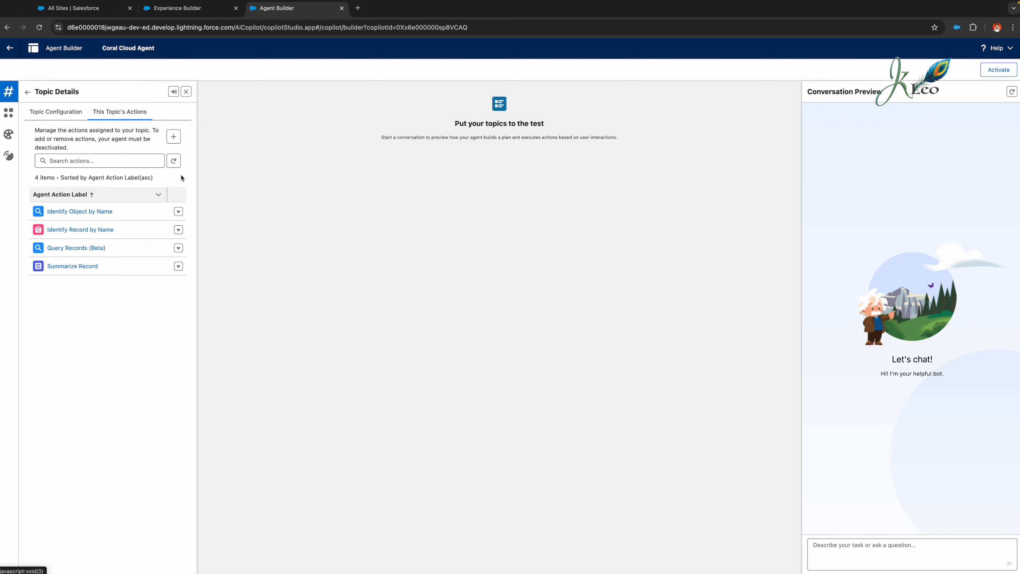
- Add the Create Experience Session Booking and Generate Personalized Schedule actions to the Experience Management topic
click(179, 141)
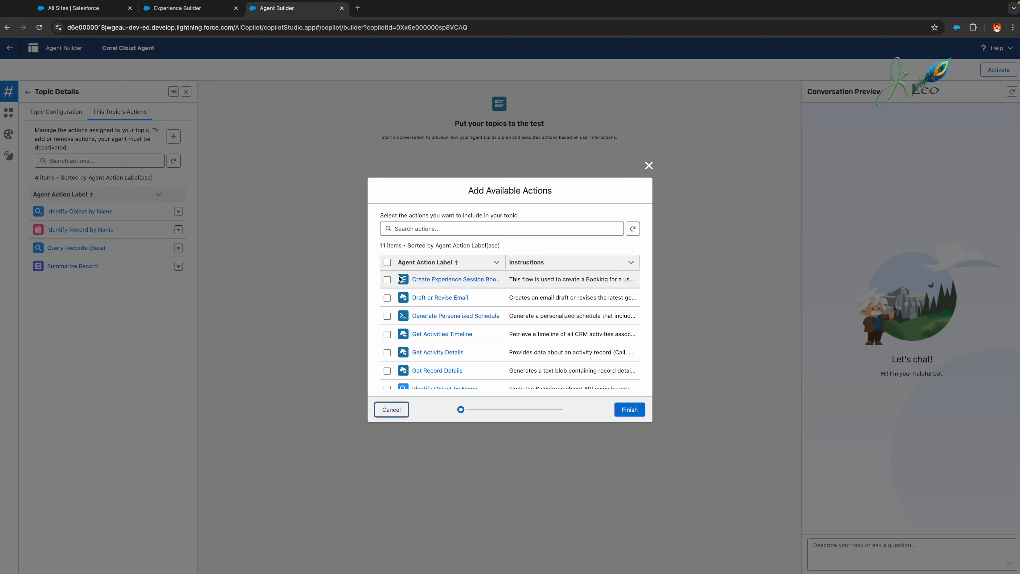
click(387, 280)
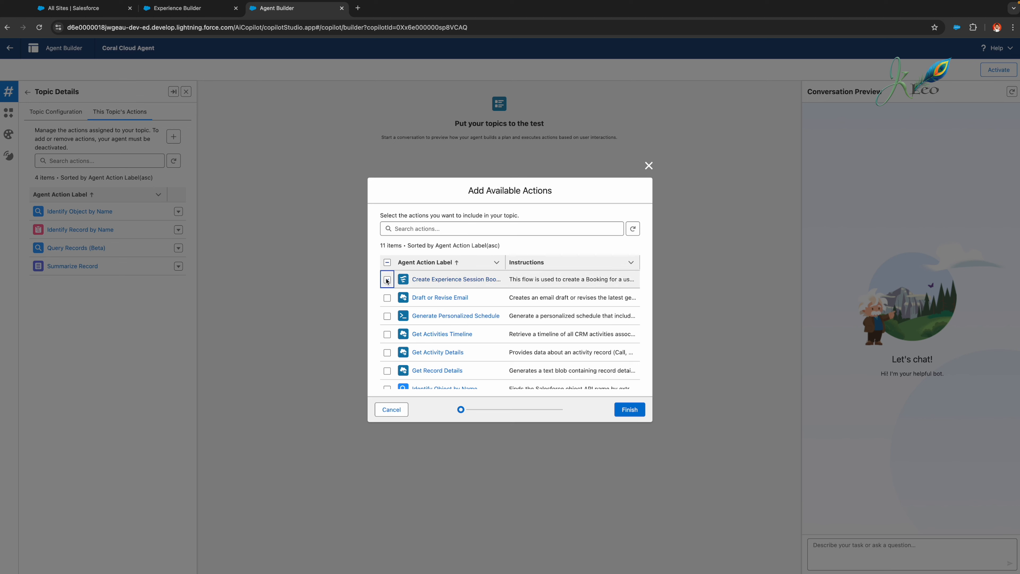
click(387, 317)
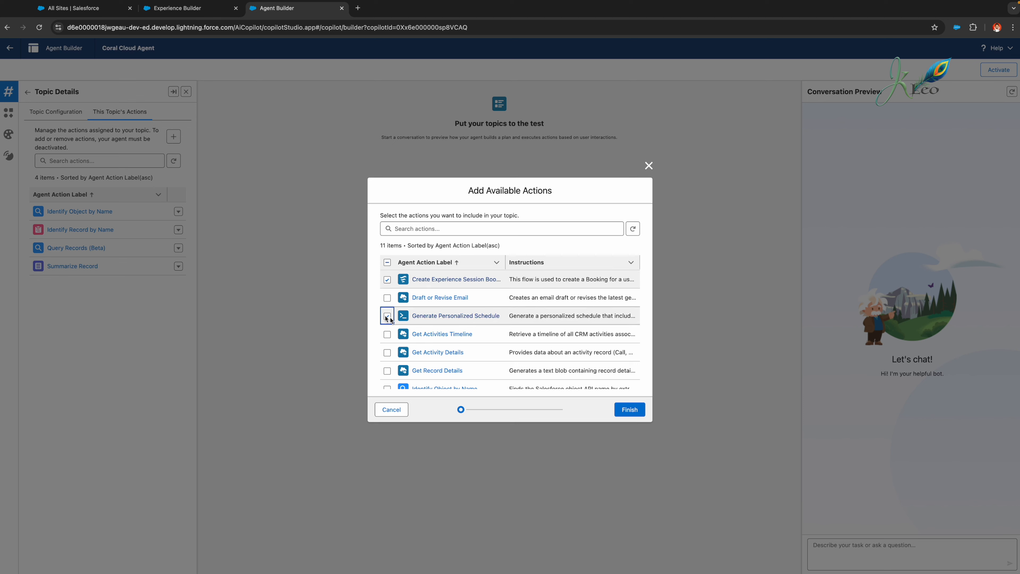
click(635, 413)
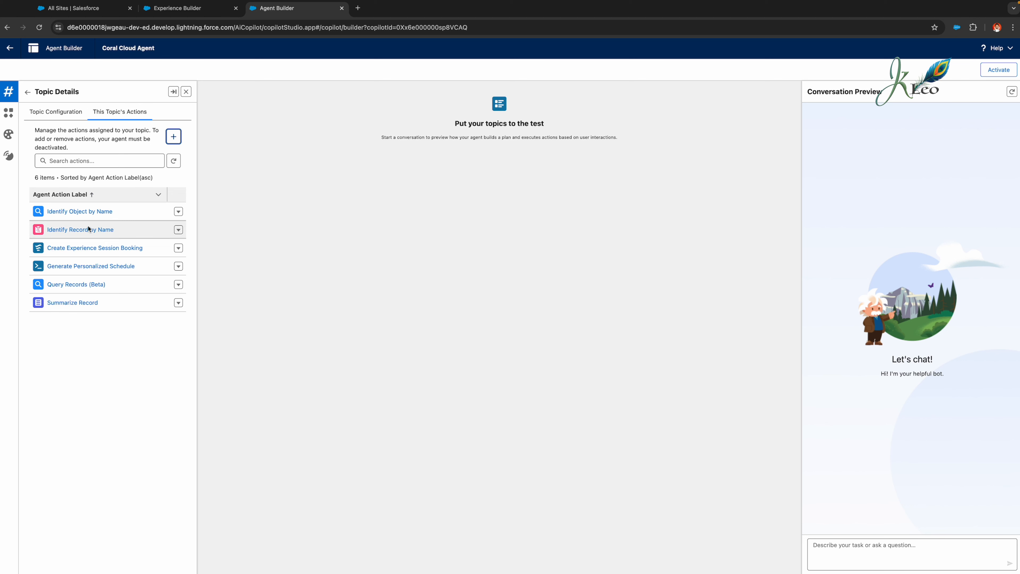
- Add a topic instruction to retrieve the contact record for recommended-session requests and pass it into the Generate Personalized Schedule action's contact input
click(72, 113)
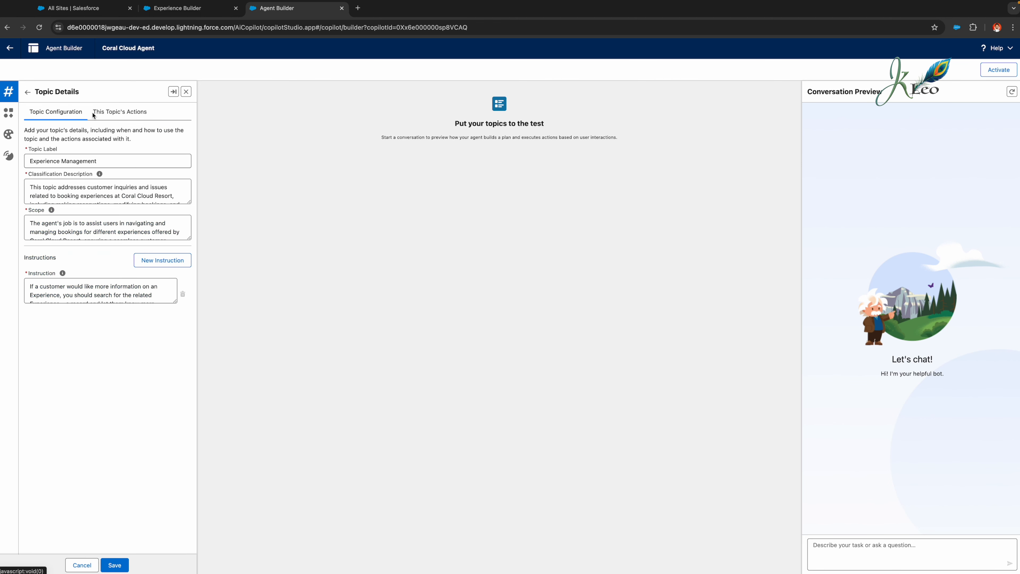
click(160, 262)
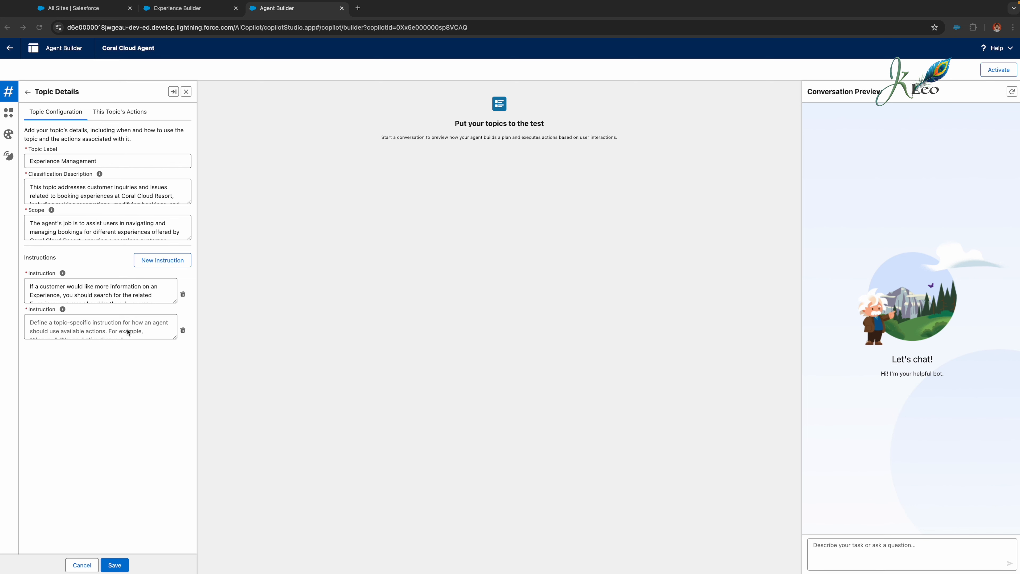
click(115, 332)
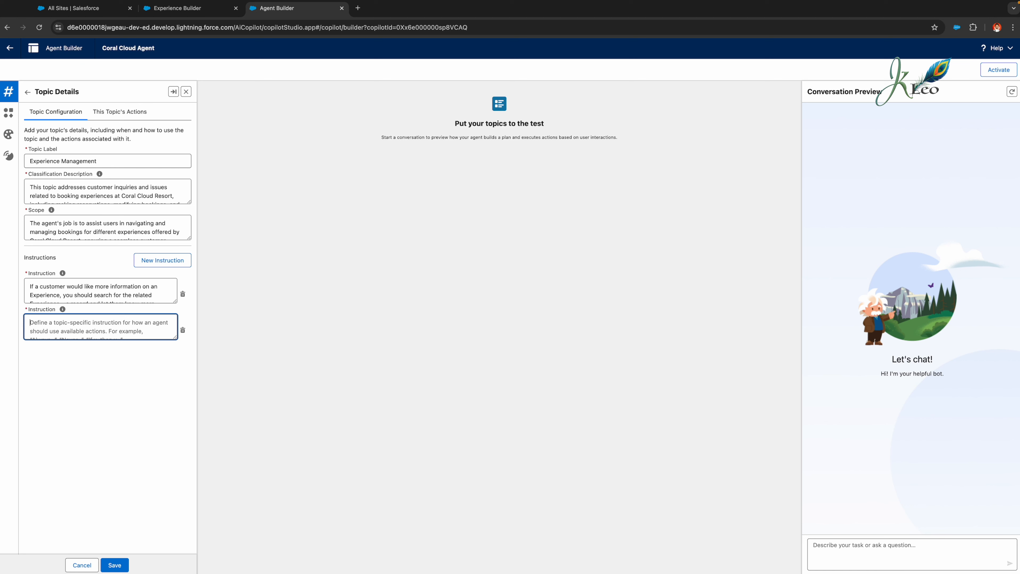
key(super+v)
key(BackSpace)
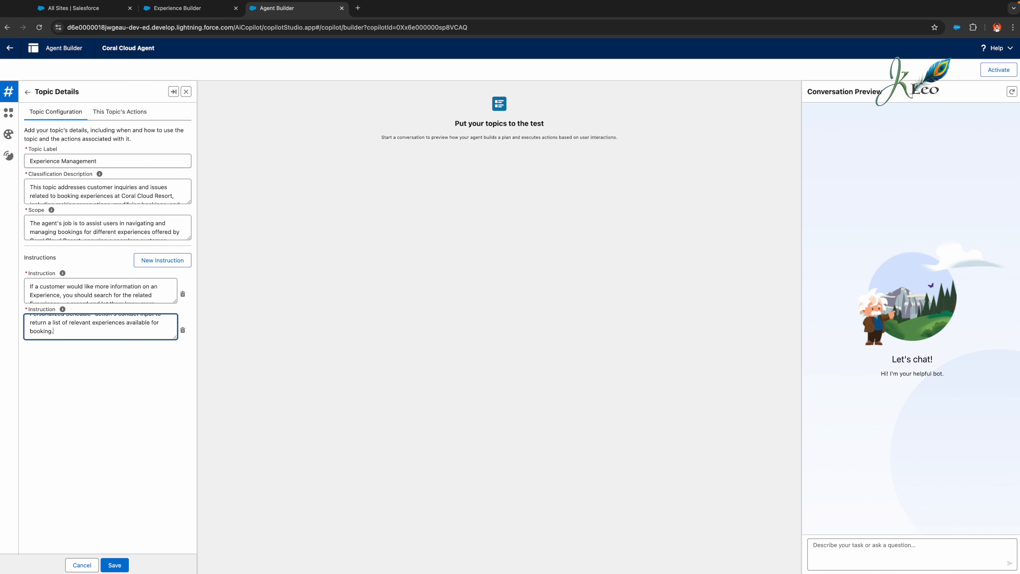
scroll(115, 333, up, 2)
scroll(115, 333, down, 1)
scroll(114, 333, up, 1)
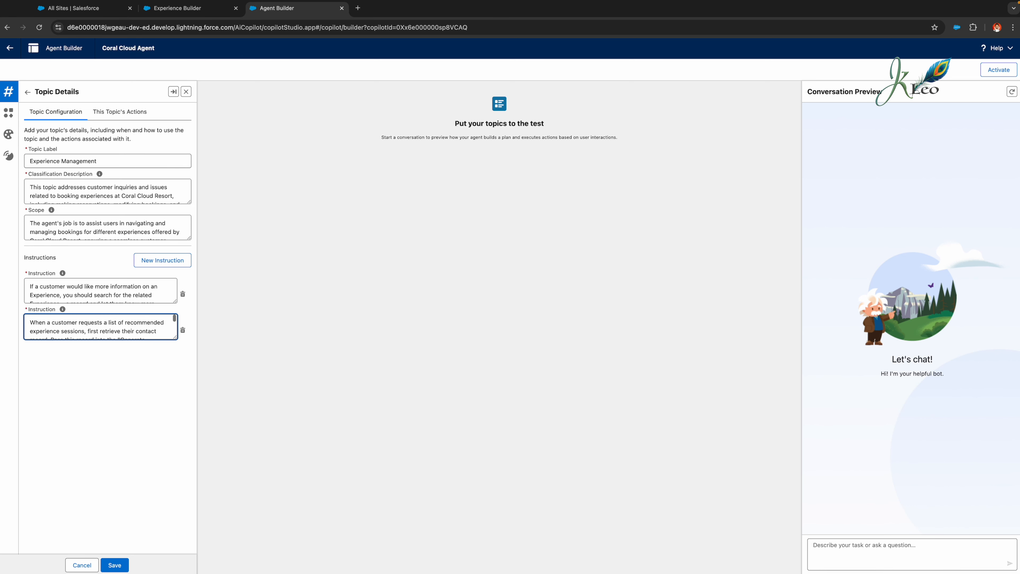
scroll(94, 332, down, 2)
click(112, 324)
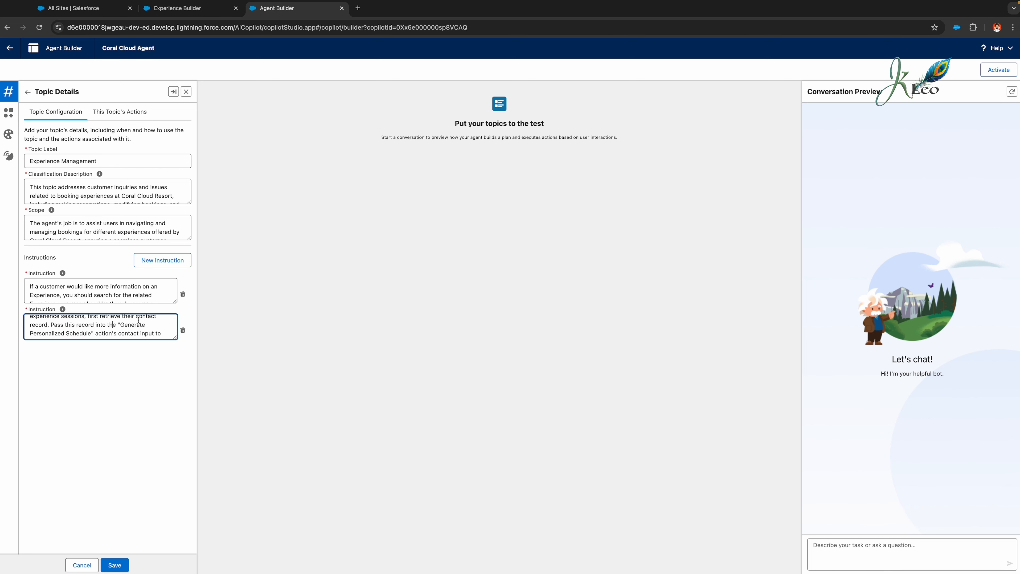
scroll(149, 327, down, 1)
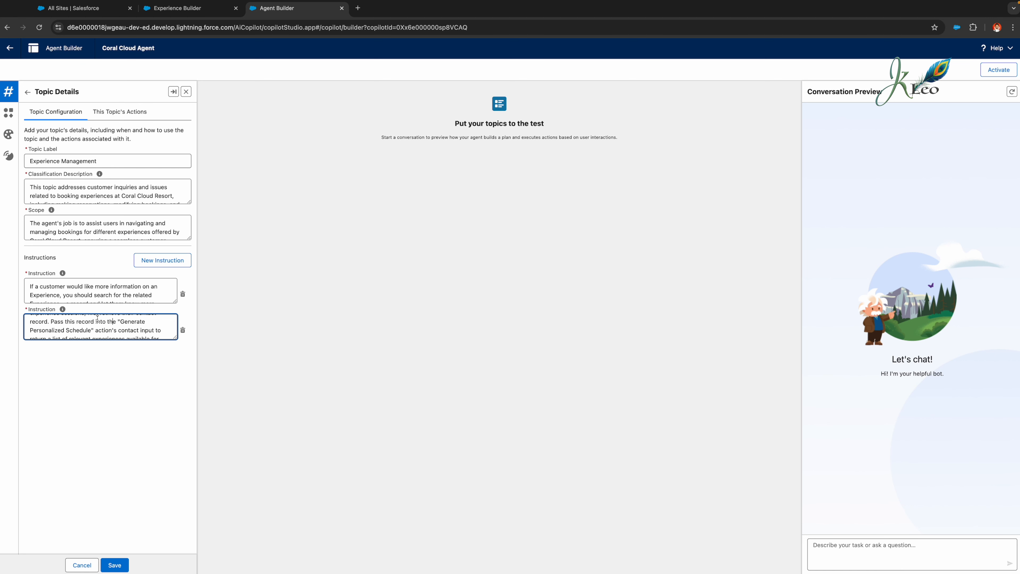
scroll(149, 327, down, 2)
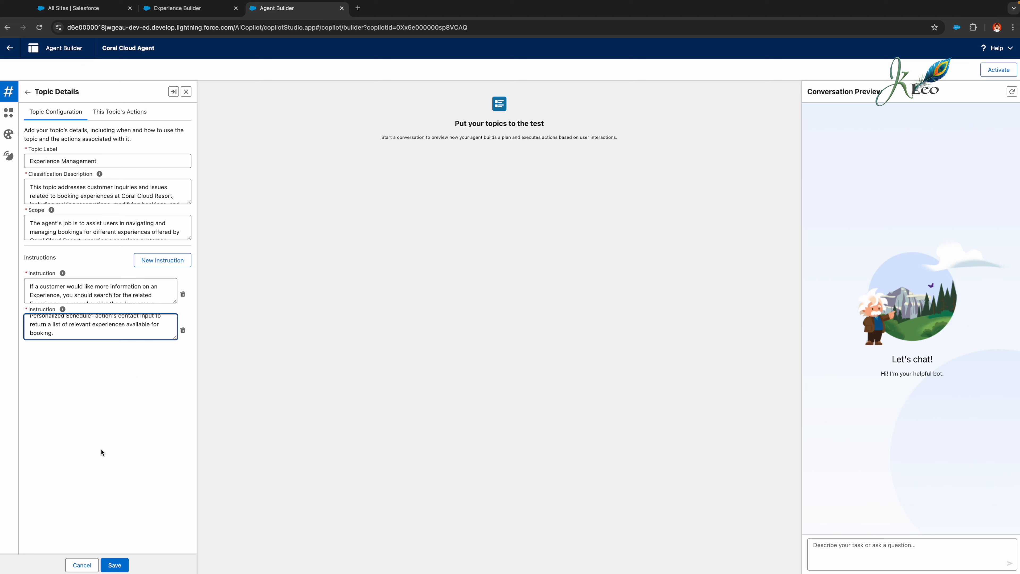
- Add a booking instruction to locate the Session__c record and pass its Id, not the Experience__c Id, to Create Experience Session Booking; save the topic
click(163, 262)
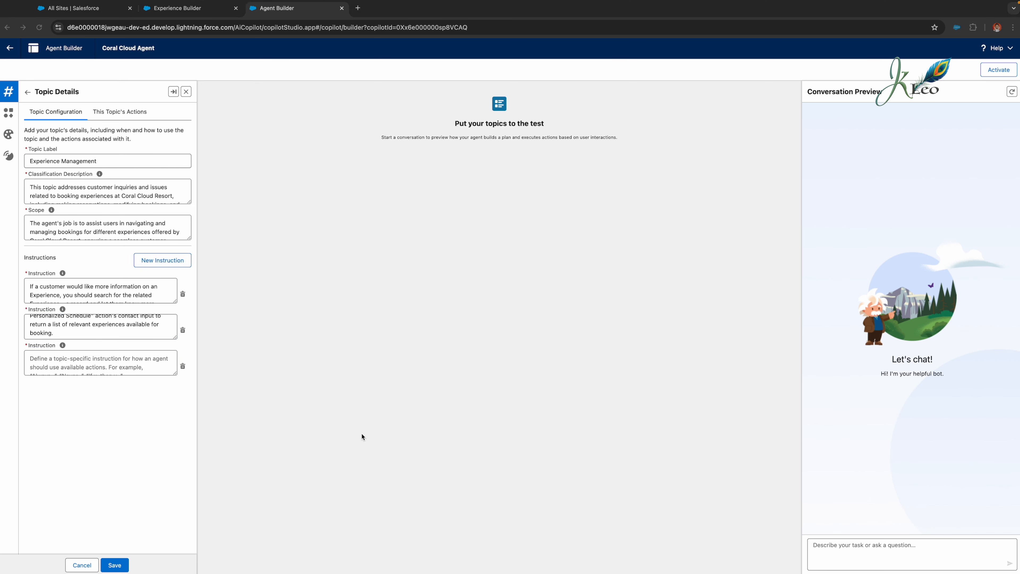
click(92, 363)
click(91, 364)
key(ctrl+v)
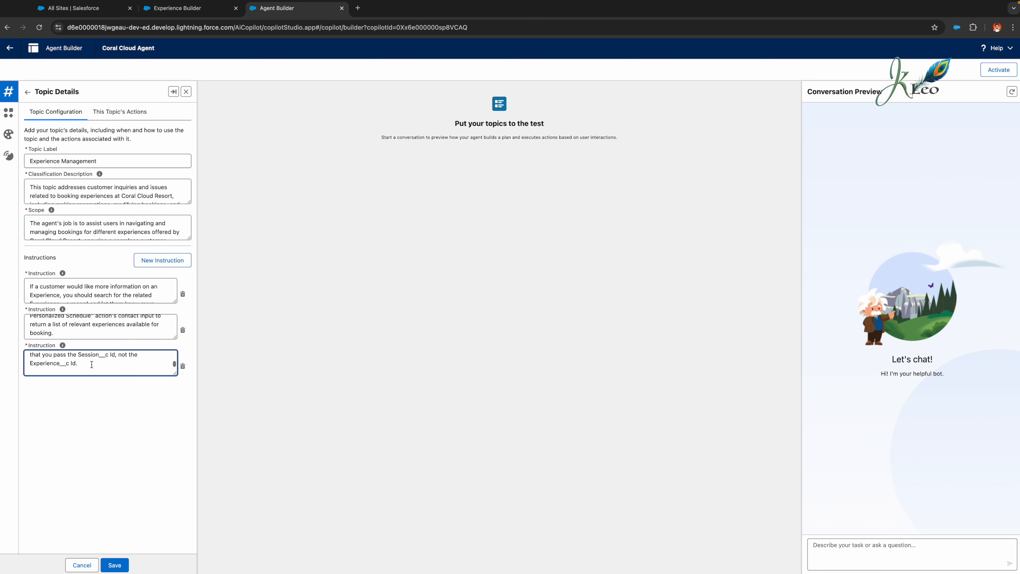
key(BackSpace)
scroll(91, 365, up, 2)
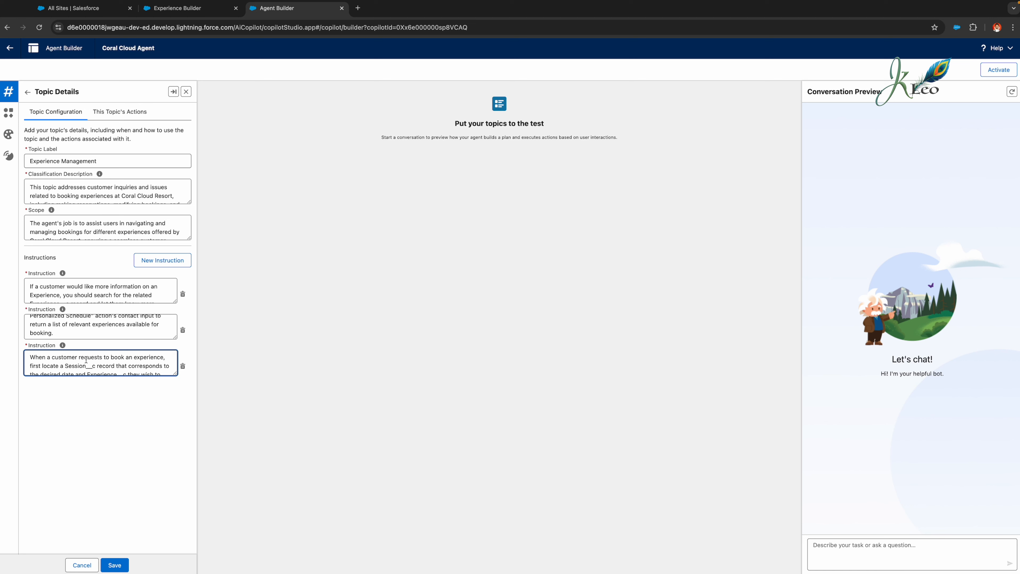
scroll(111, 363, down, 3)
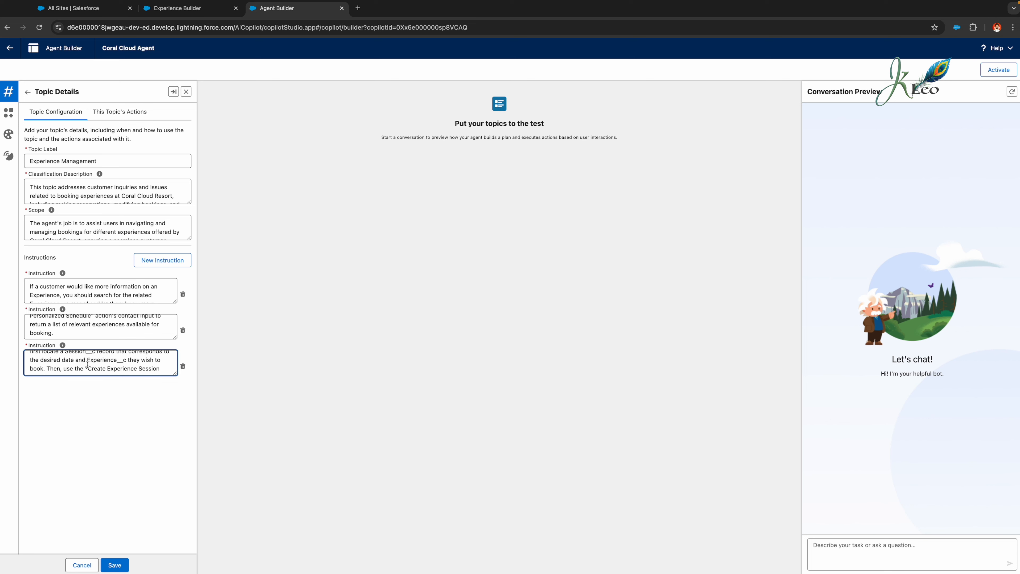
scroll(125, 367, down, 3)
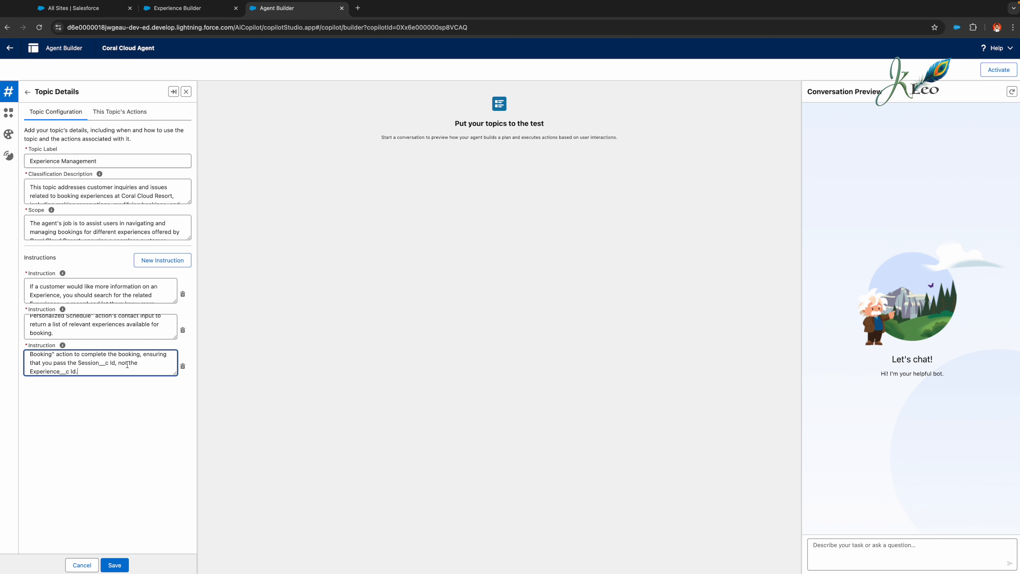
scroll(127, 365, down, 1)
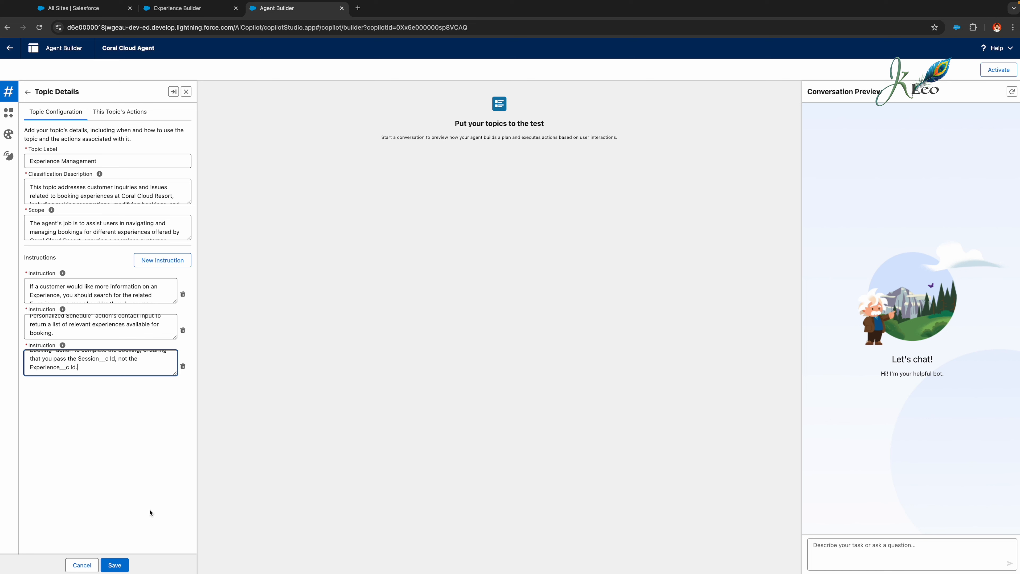
click(118, 566)
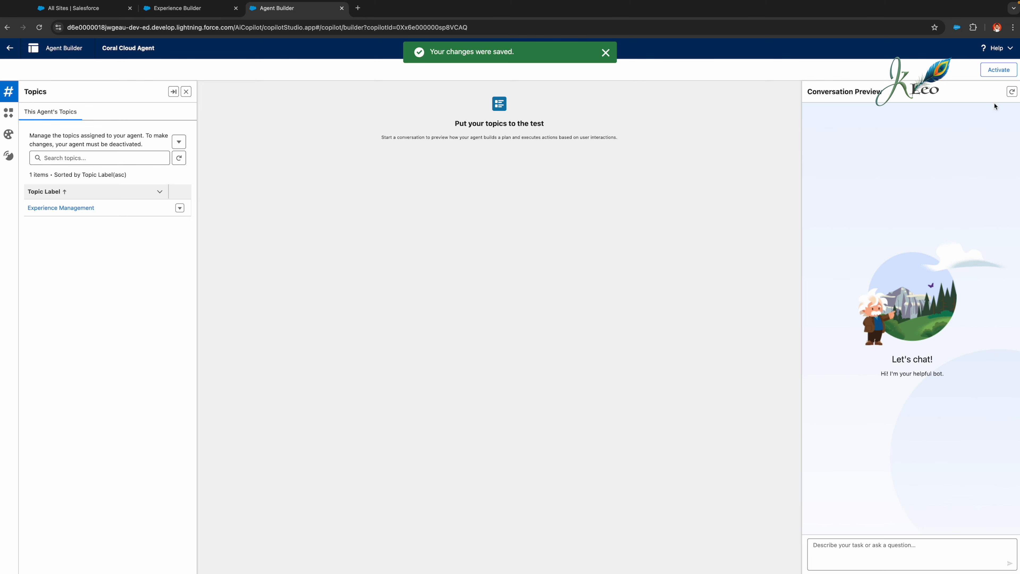
- Ask the agent in the preview which experiences might interest the named customer today, and for more about the Beach Bootcamp Challenge
click(841, 543)
text(can you tell me know if there are any experie)
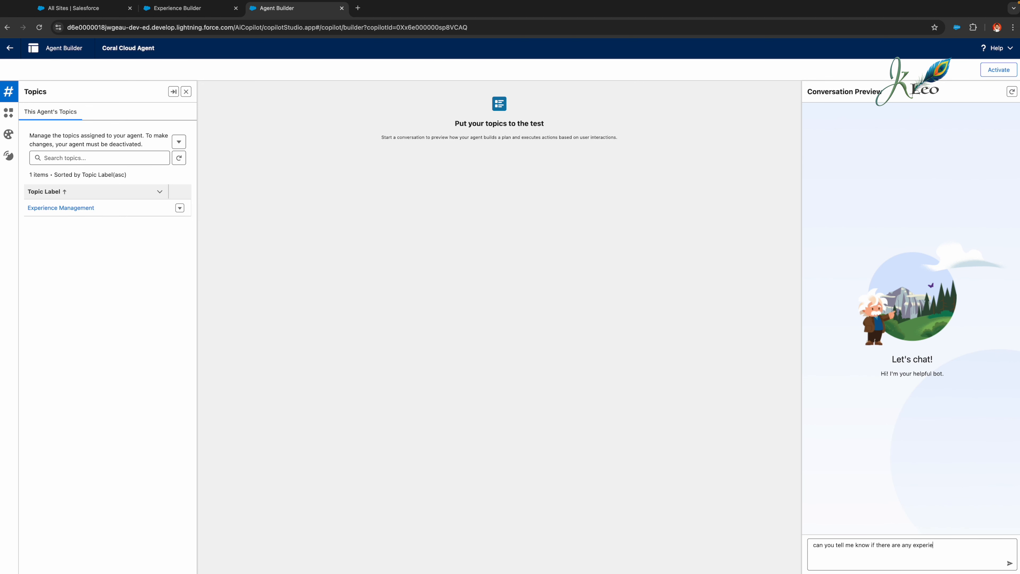
text(nces I, Sofia Radriguez, might be interested in today?)
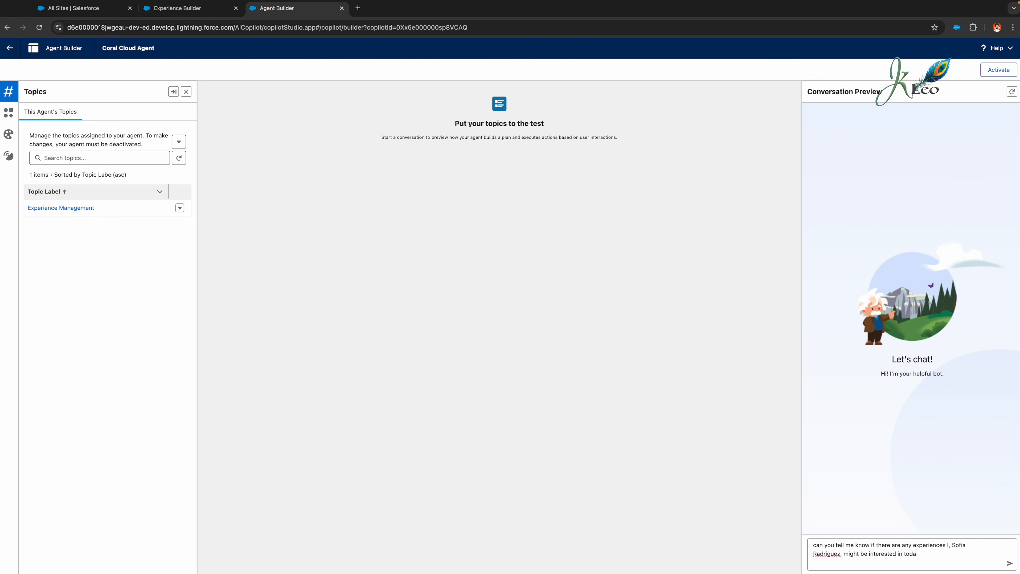
key(Return)
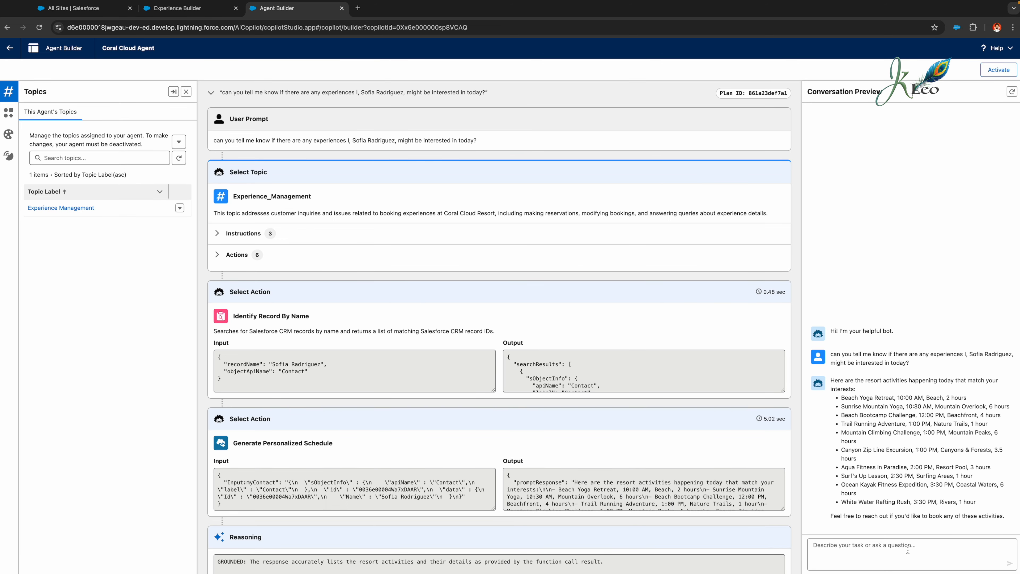
text(Can you tell me more about the Beach Bootcamp Challenge?)
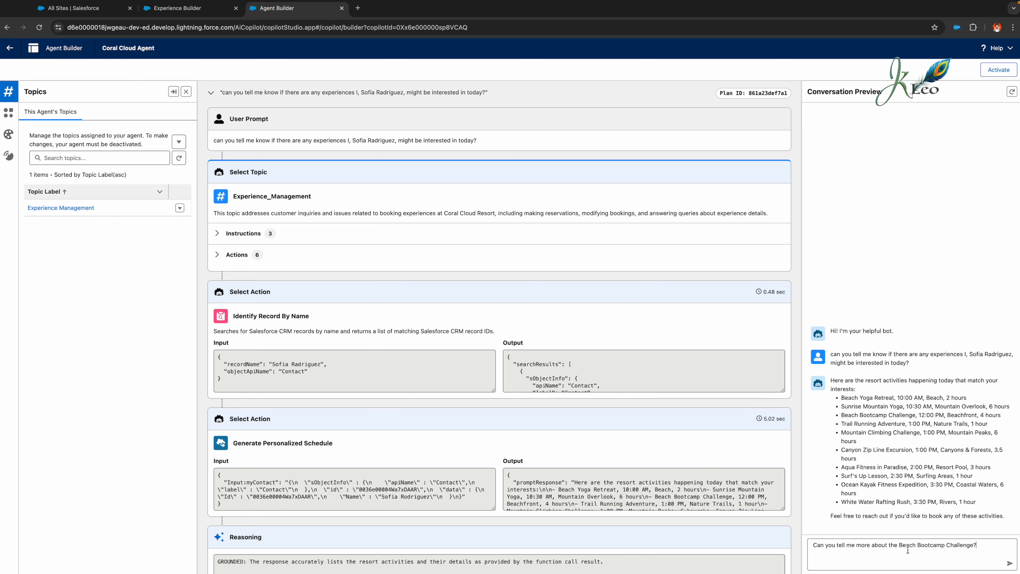
key(Return)
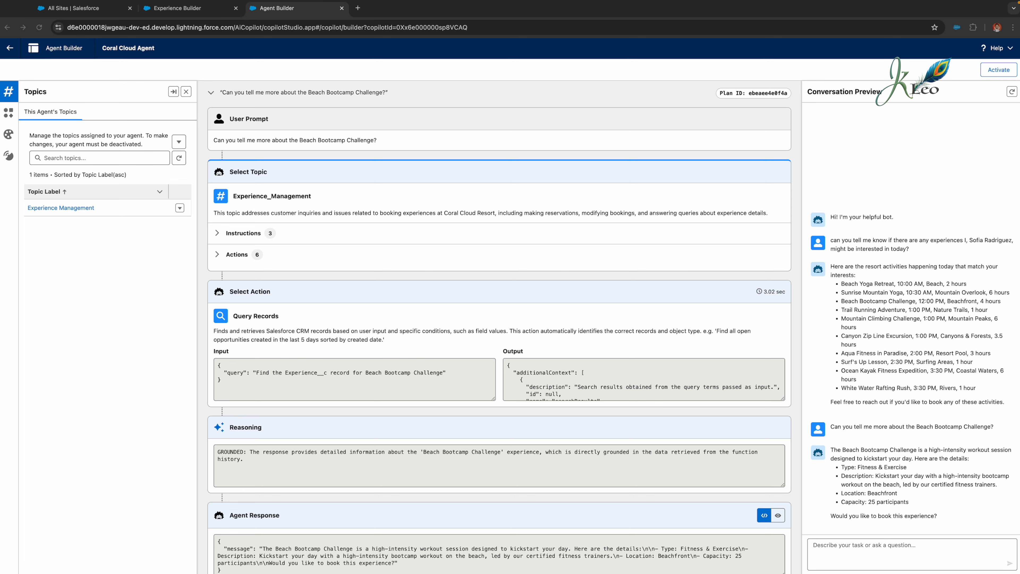
- Ask the agent to book the customer into the Beach Bootcamp Challenge for today and review its actions, reasoning and response
click(879, 557)
text(Can you book Sofia into the Beach Bootcamp Challenge for today?)
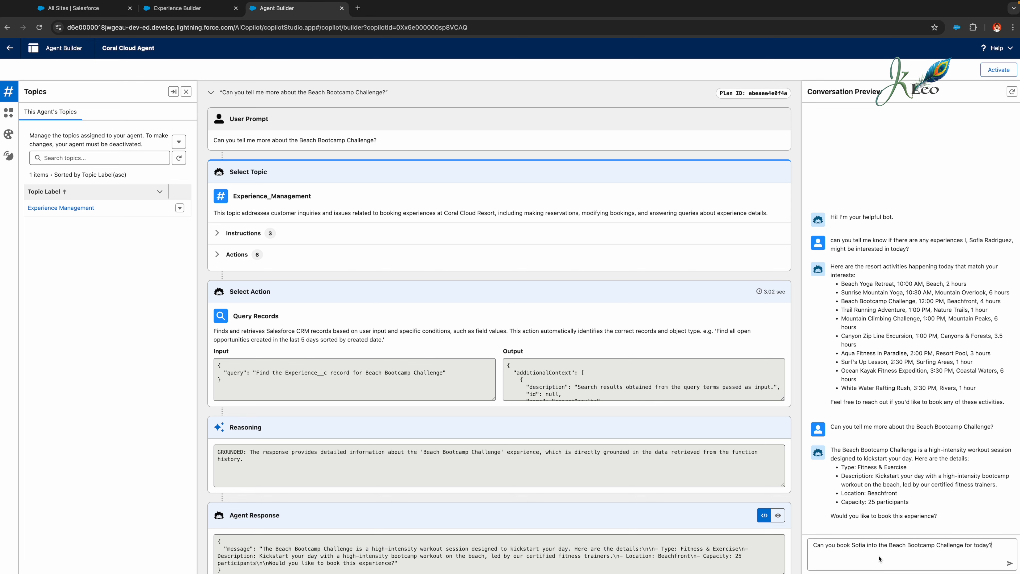
key(Return)
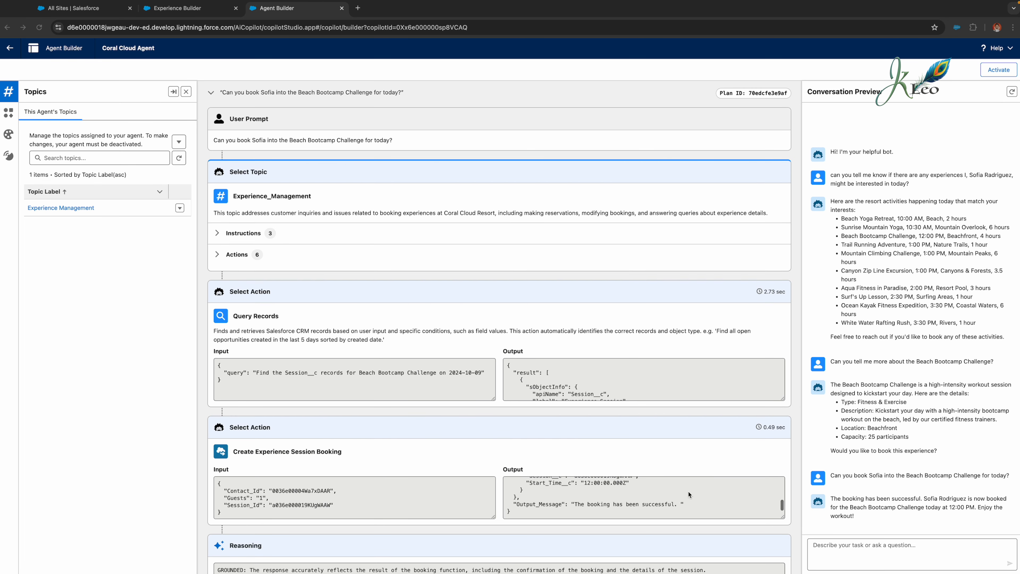
scroll(700, 450, down, 2)
scroll(700, 450, down, 2)
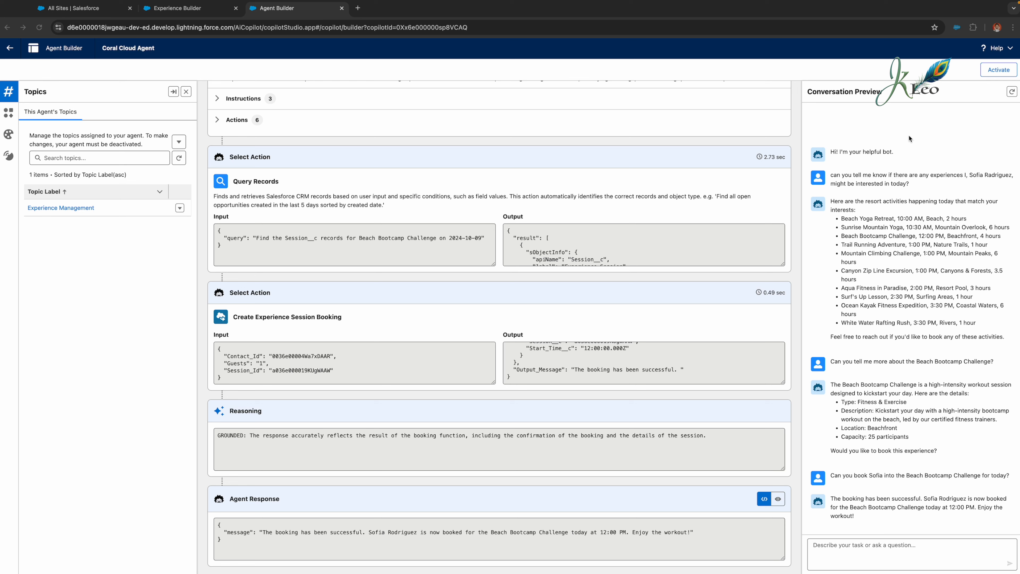
- Activate the agent and open the Coral Cloud Agent details page from the Agents list
click(996, 70)
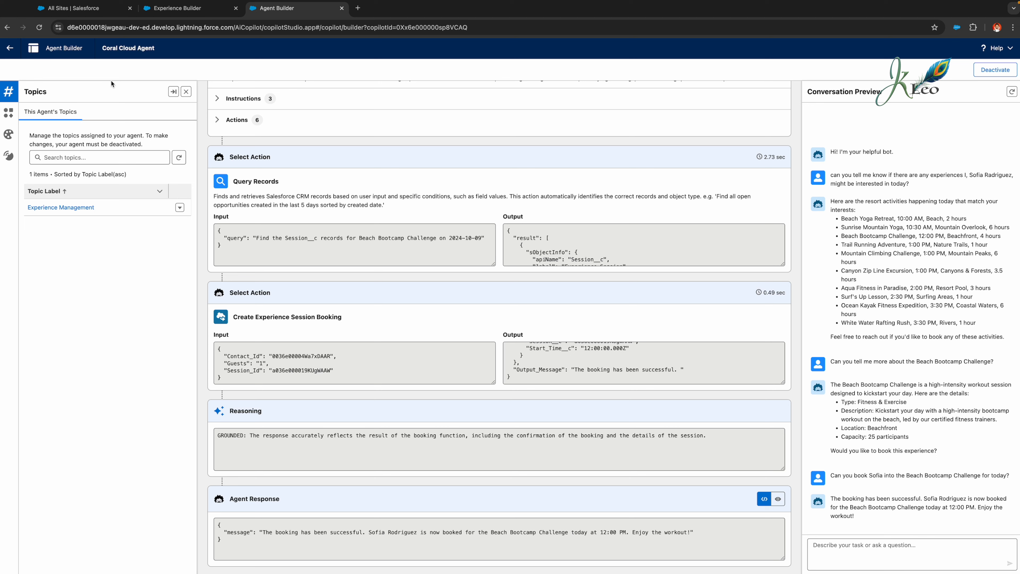
click(7, 51)
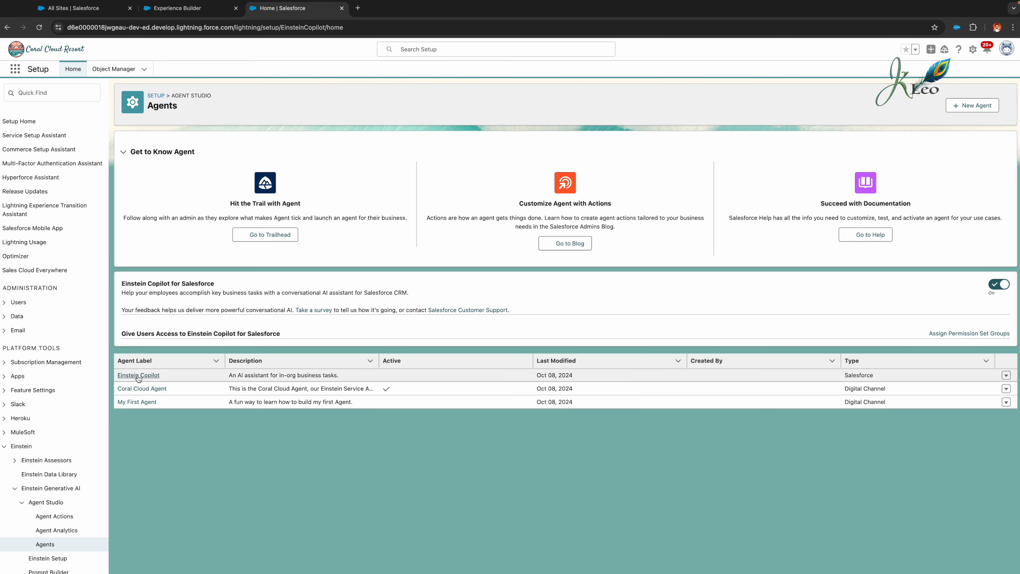
click(142, 389)
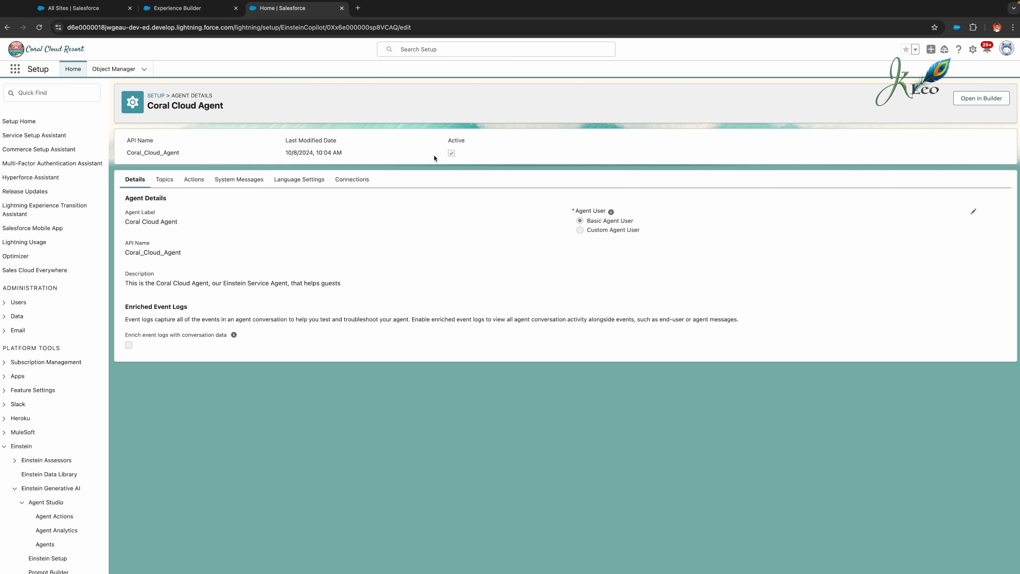
- Change the Agent User to a Custom Agent User, select the Coral Cloud Agent user, and save the change
click(604, 232)
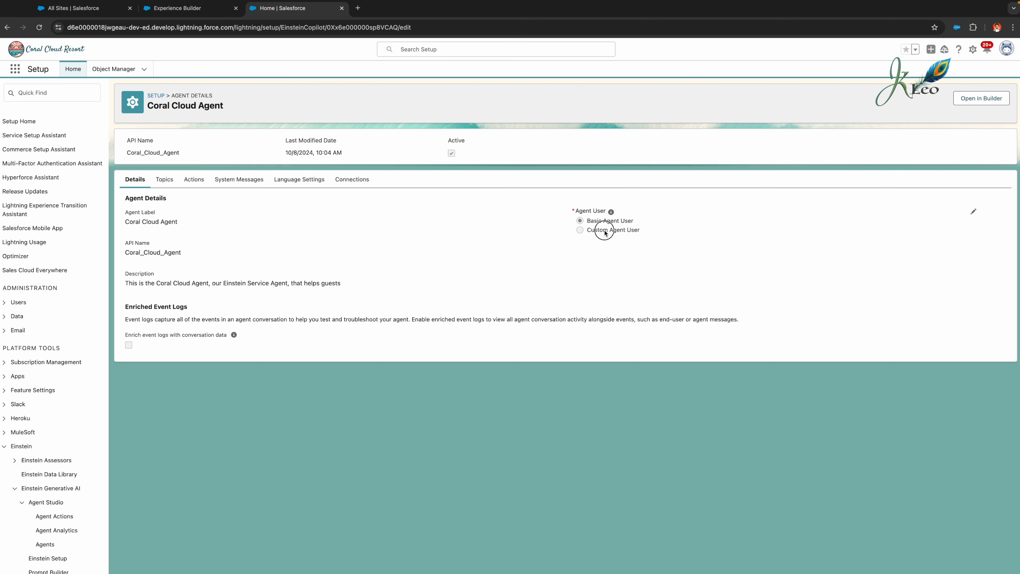
triple_click(579, 230)
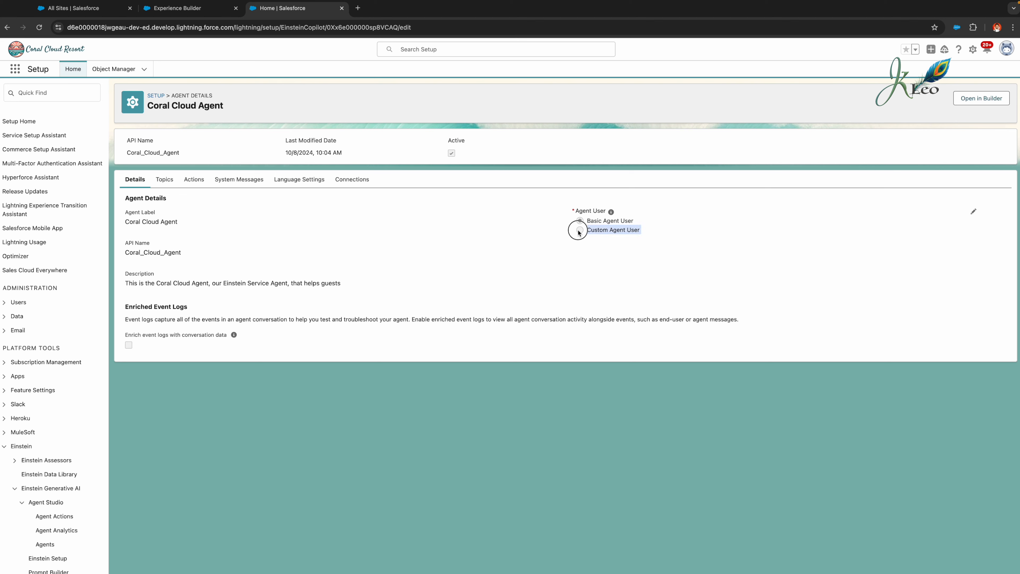
click(973, 214)
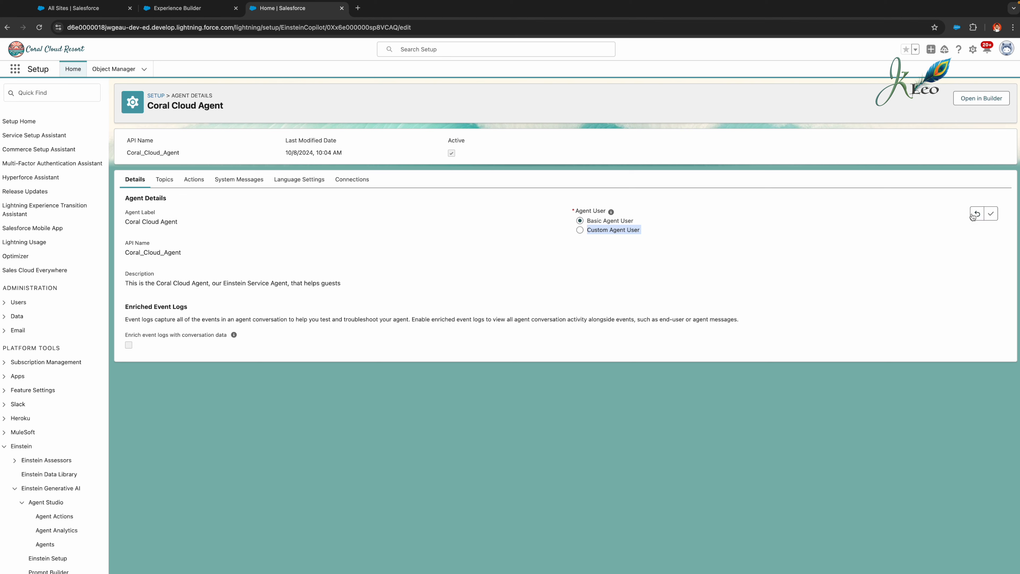
click(626, 230)
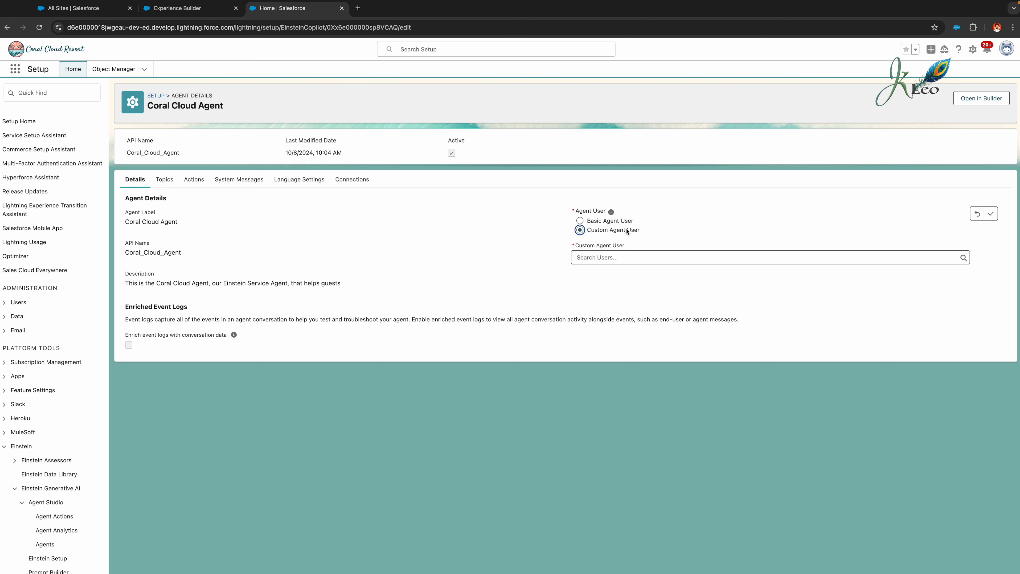
click(634, 254)
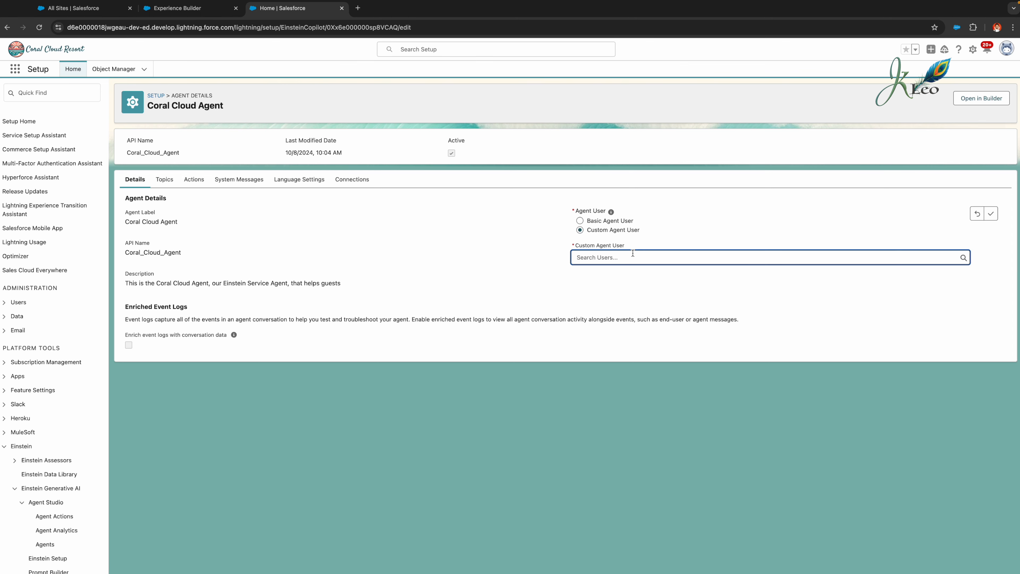
text(co)
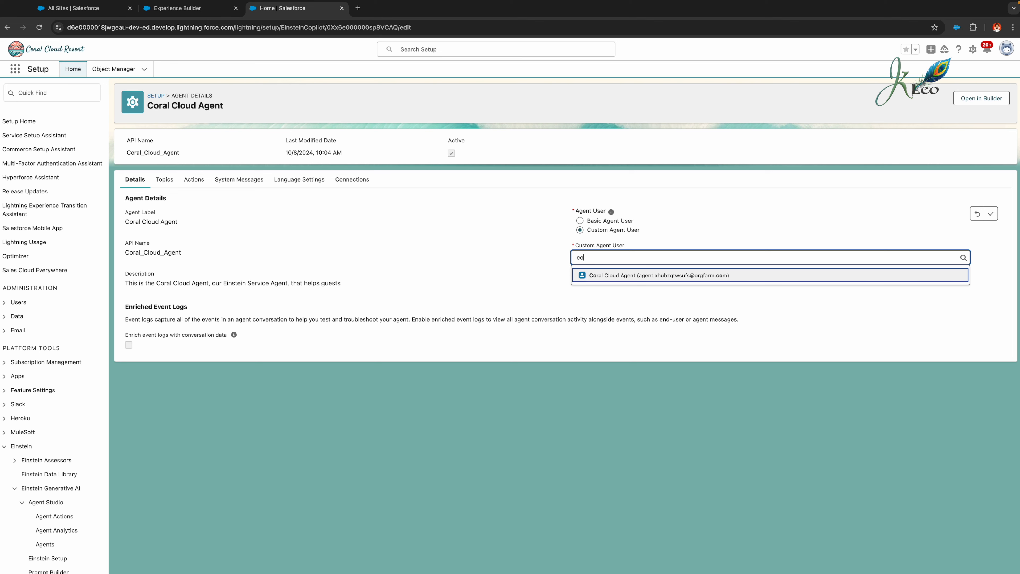
click(589, 277)
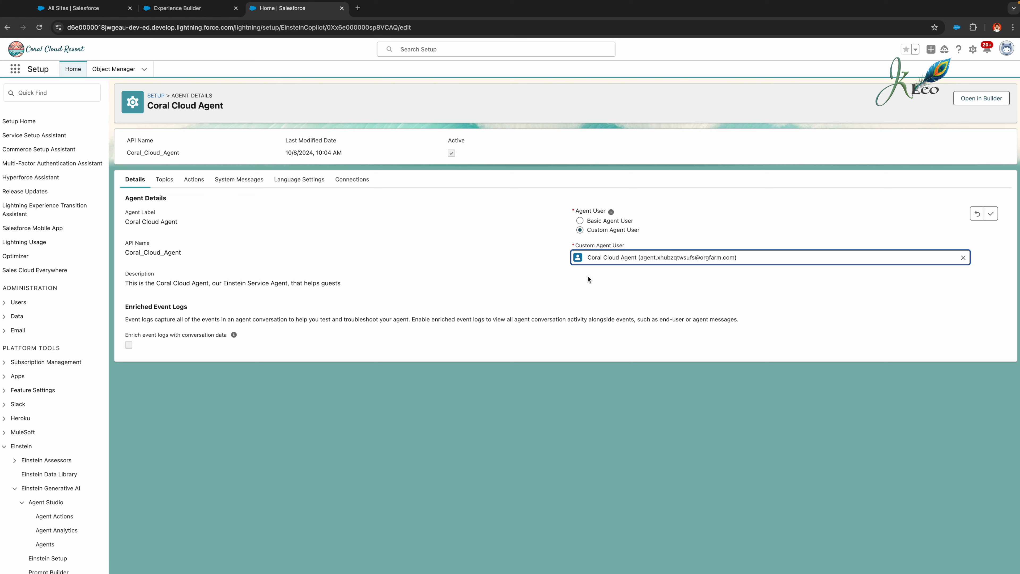
click(991, 213)
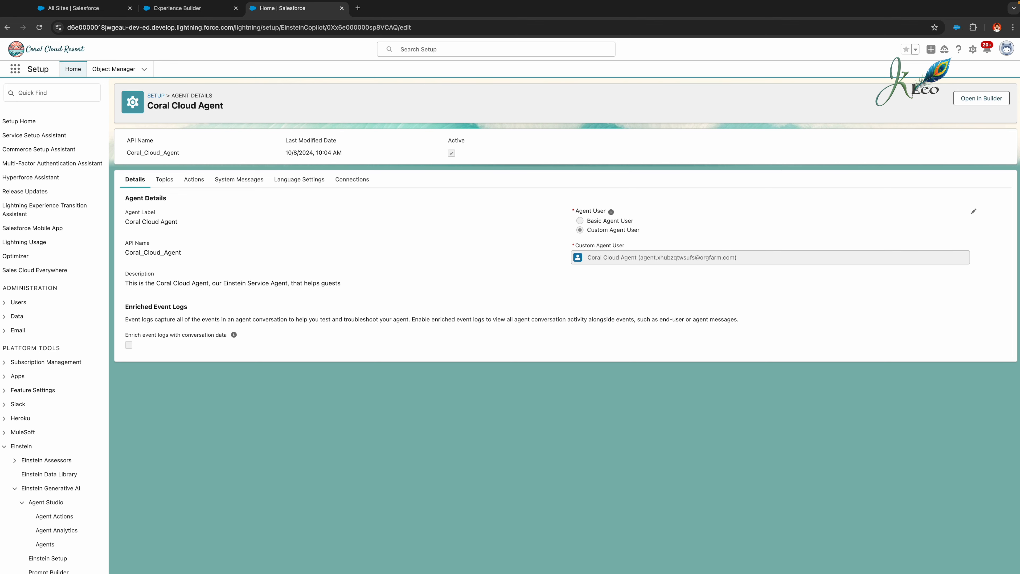
- Find All Sites under Digital Experiences in Setup and open the coral-cloud site in Experience Builder
click(28, 90)
text(digital)
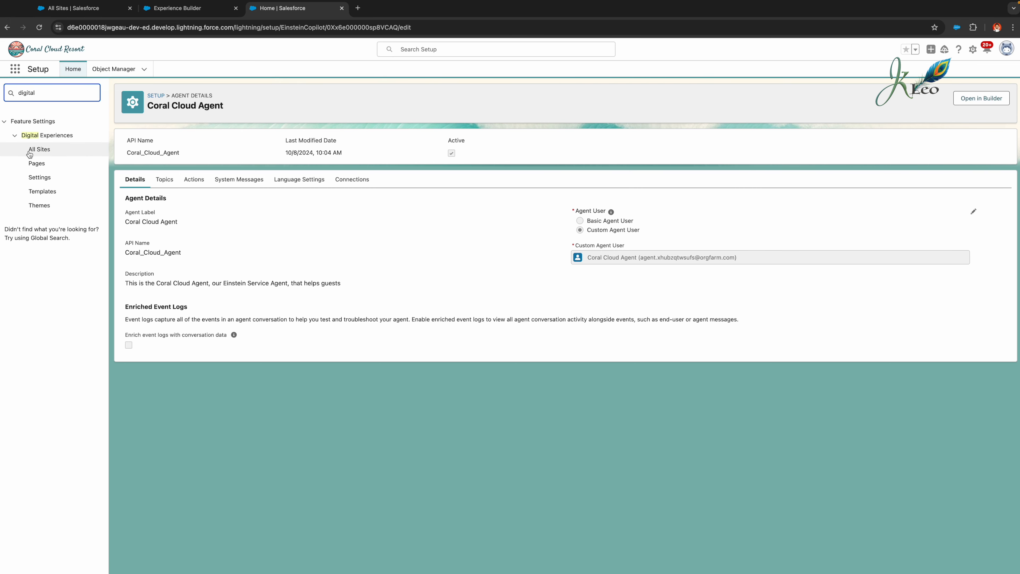
click(39, 149)
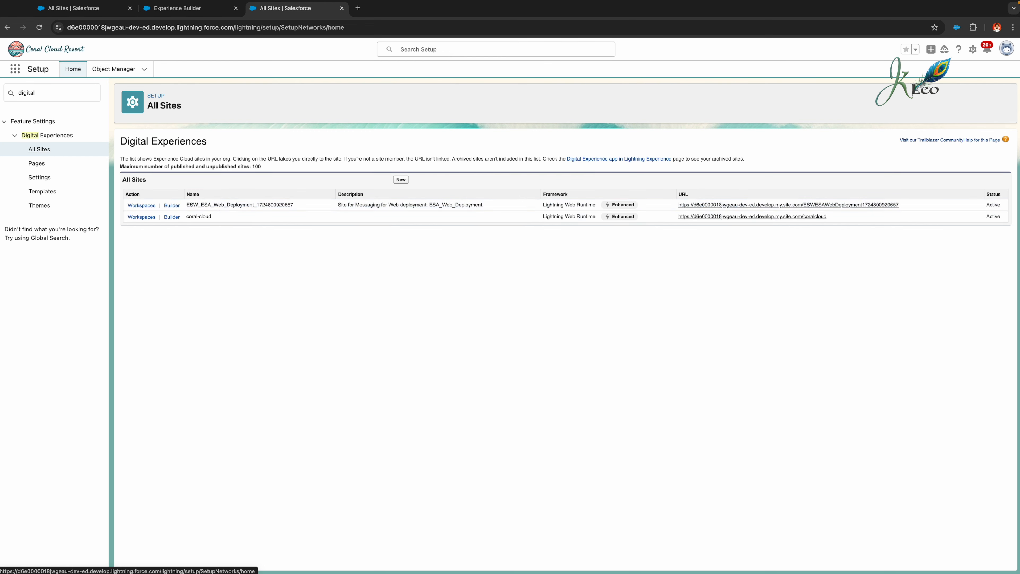
click(172, 217)
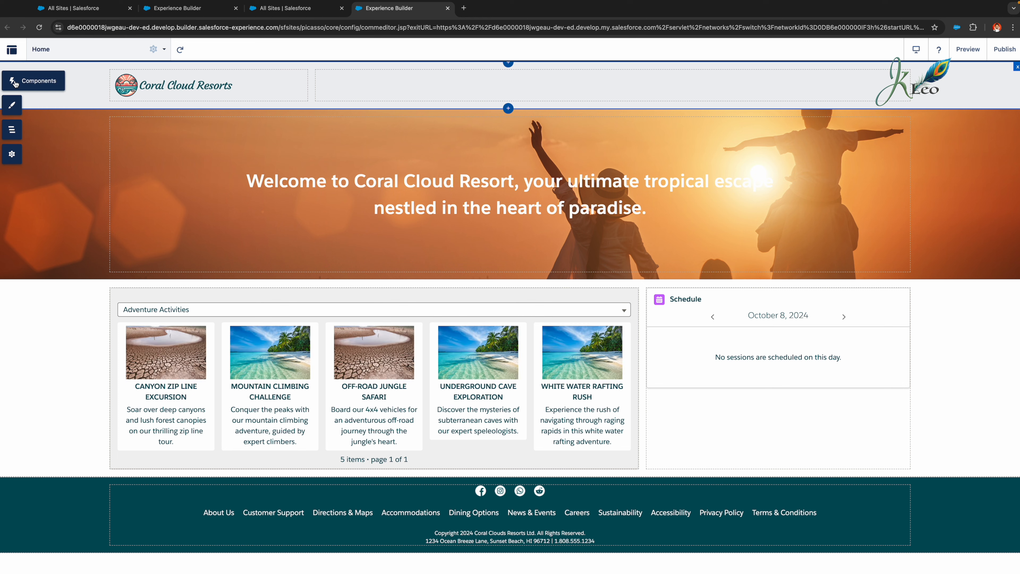
- Add the Embedded Messaging component to the Home page, directly below the "Book an Experience of a Lifetime" text
click(13, 81)
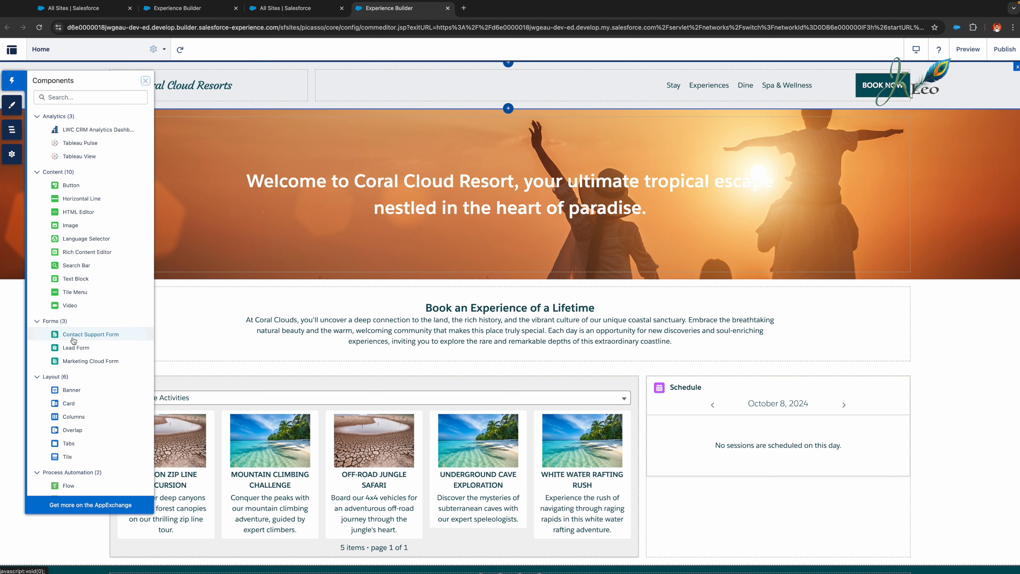
click(85, 97)
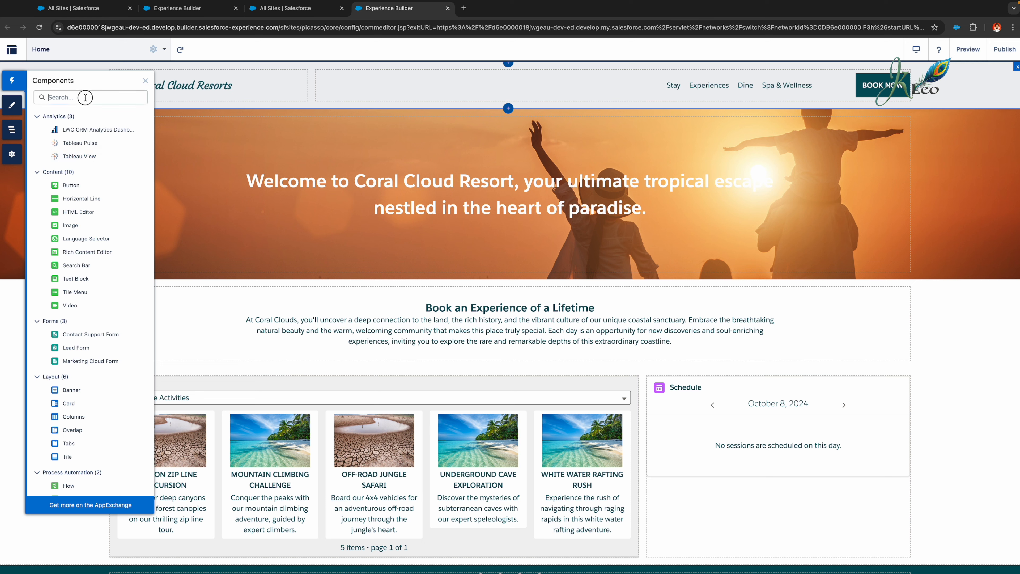
text(e)
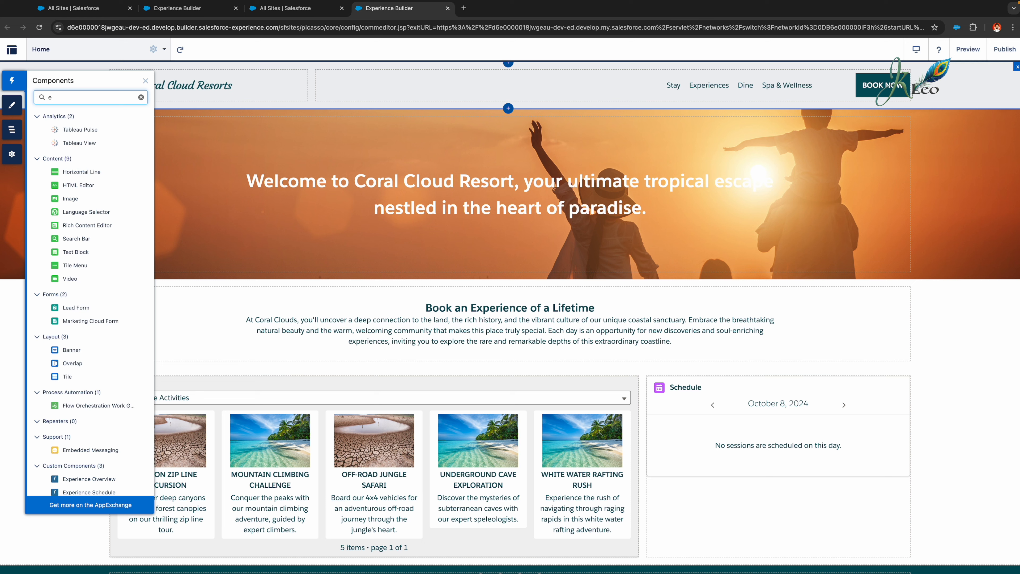
text(mb)
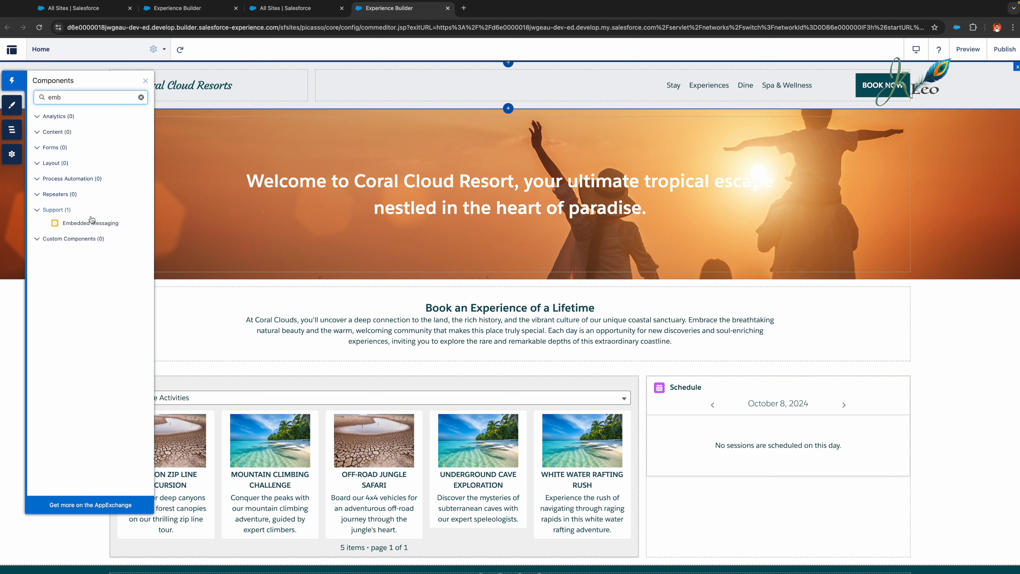
click(91, 225)
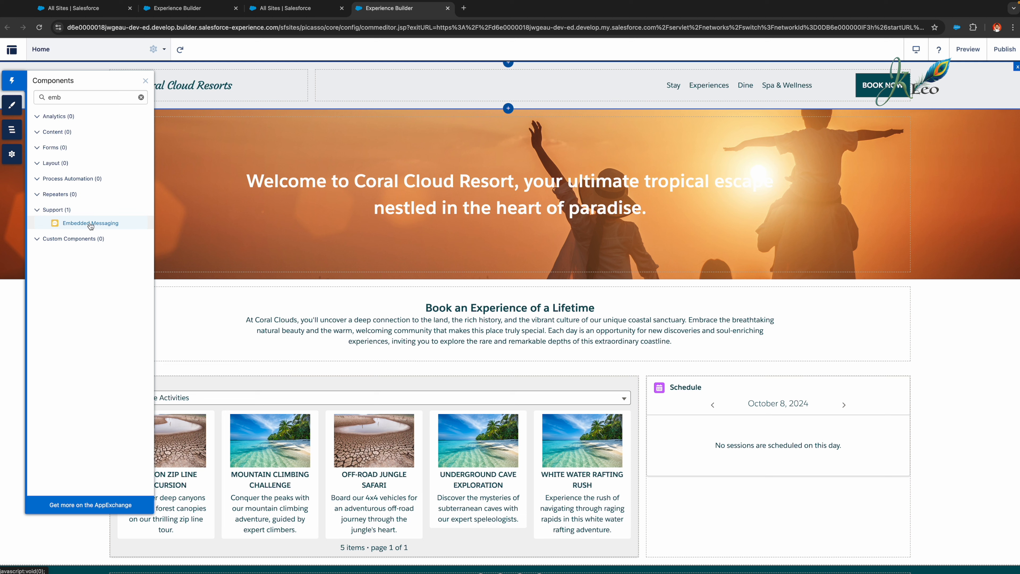
drag(90, 224, 969, 280)
drag(970, 280, 724, 341)
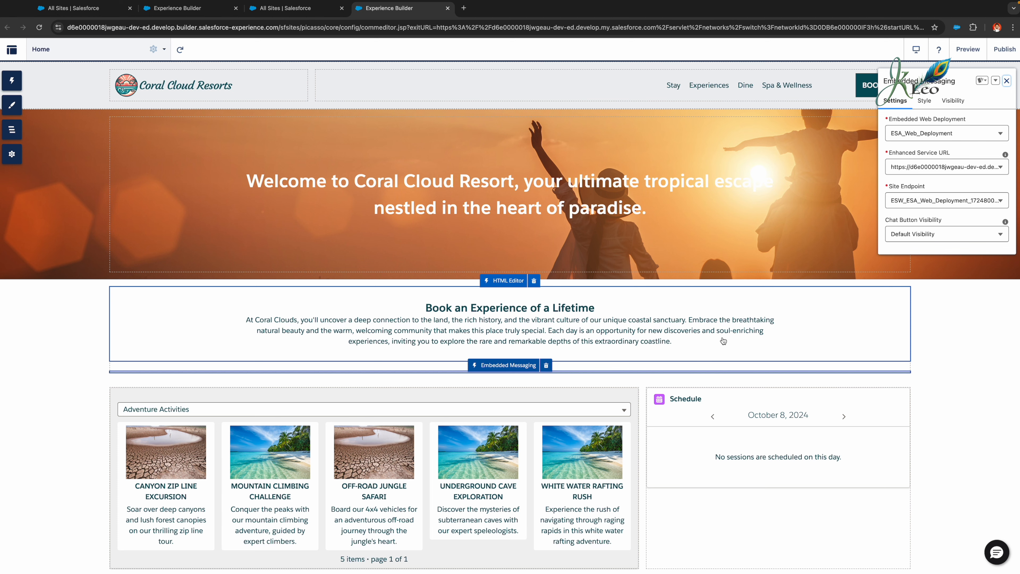
- Publish the coral-cloud site changes and dismiss the publishing notice
scroll(724, 341, down, 2)
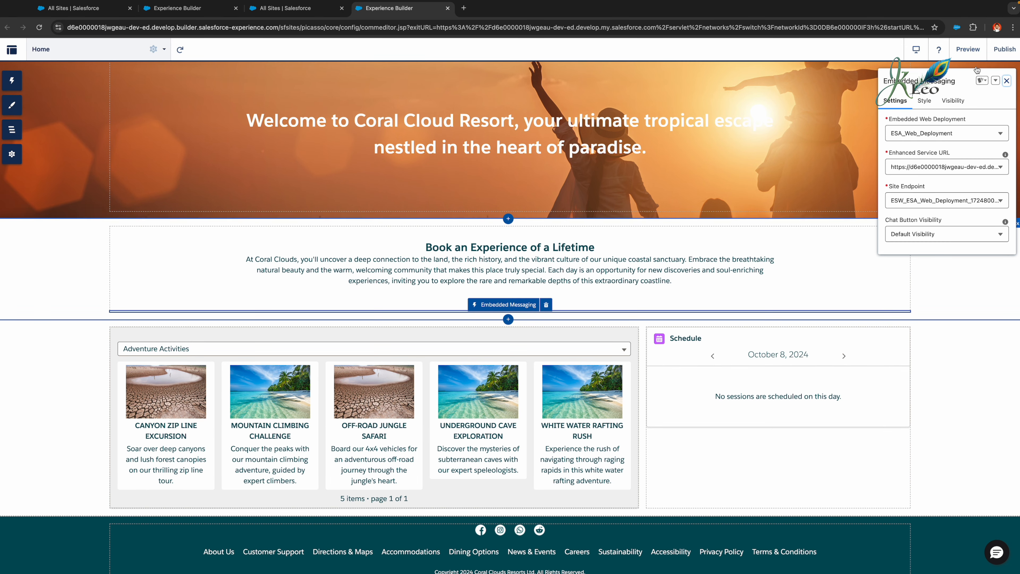
click(999, 49)
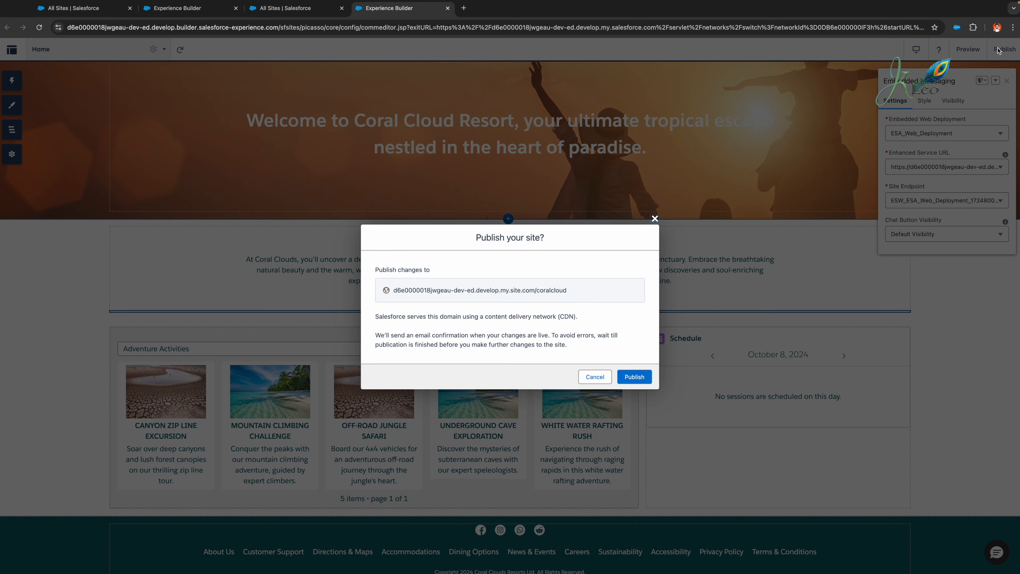
click(635, 376)
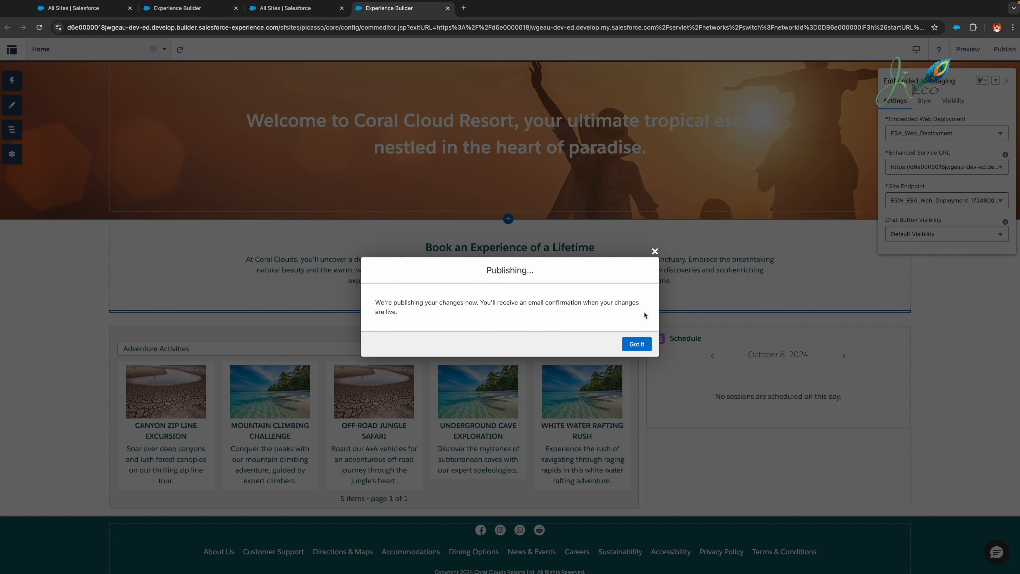
click(636, 344)
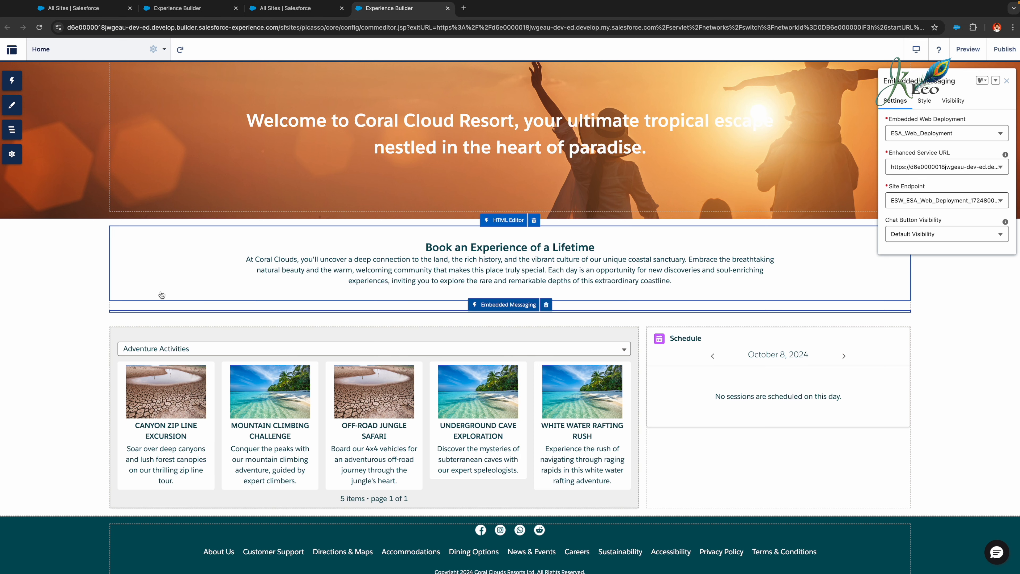
- View the live coral-cloud site and start a chat with the agent by sending "hi"
click(10, 53)
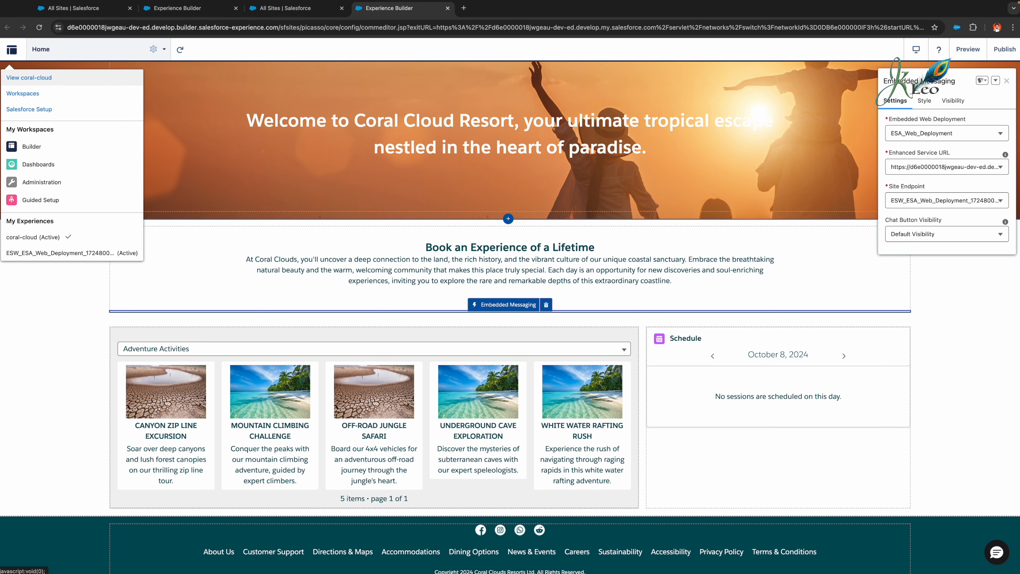
click(47, 78)
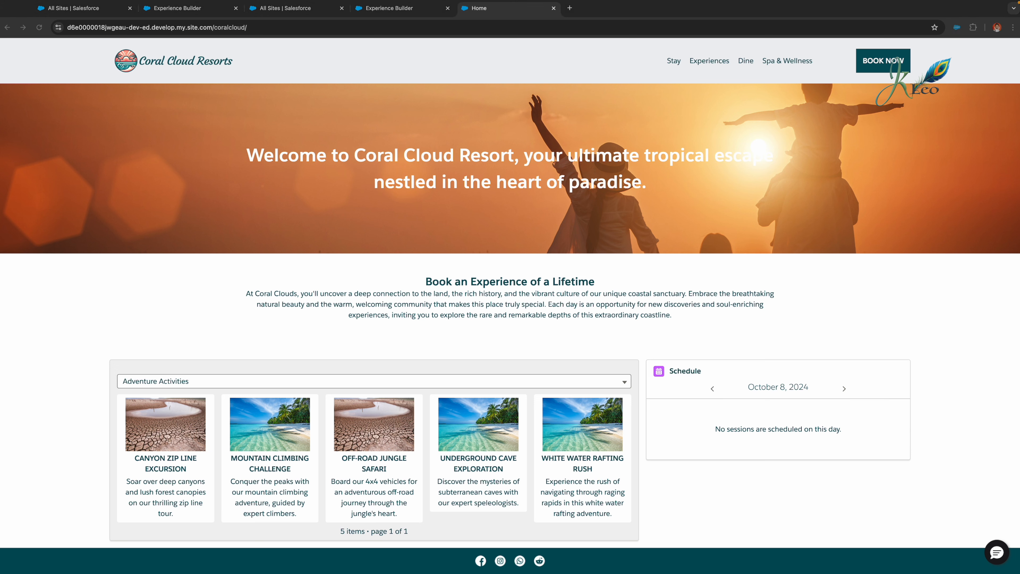
scroll(888, 464, down, 2)
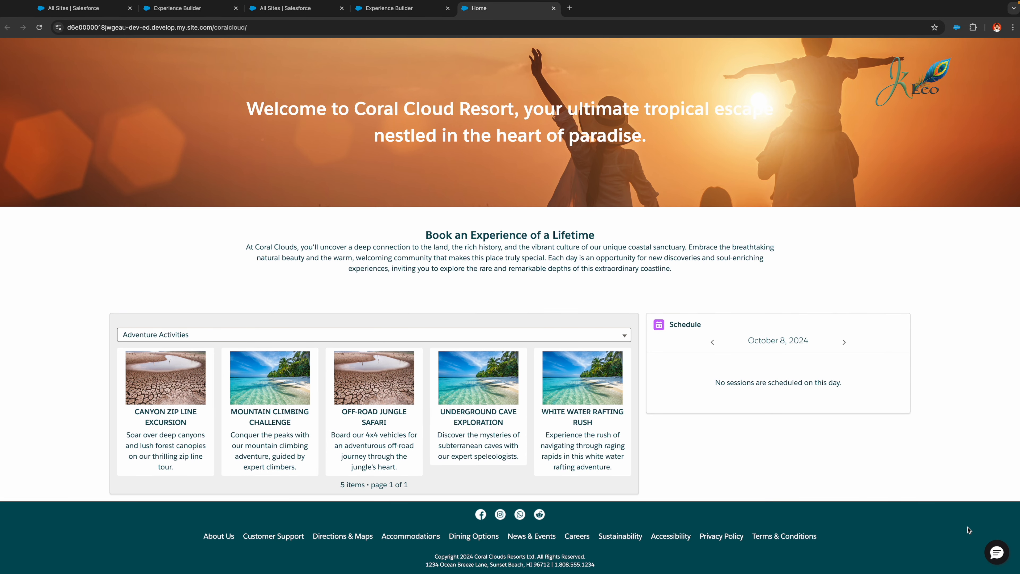
click(993, 553)
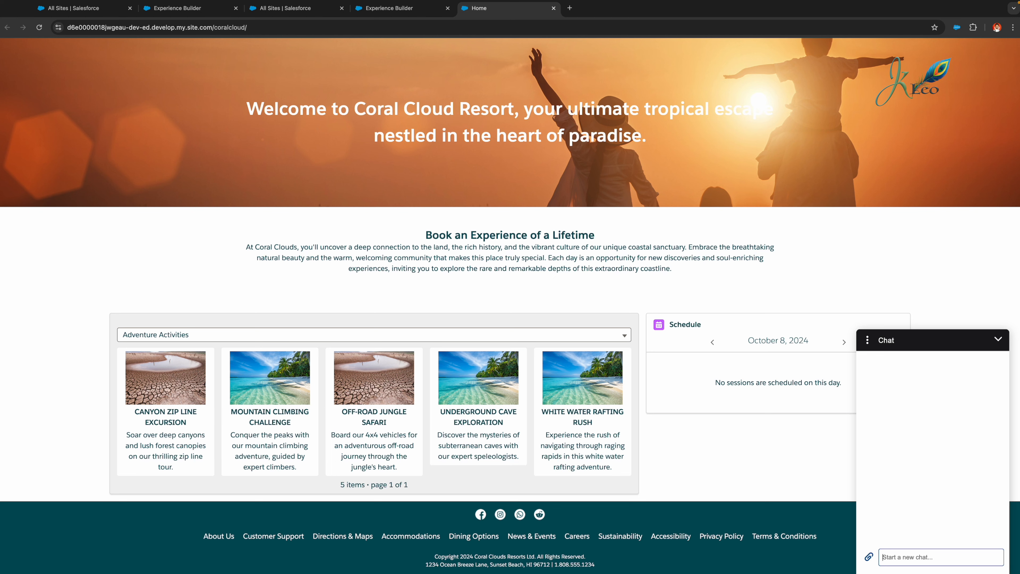
text(hi)
key(Return)
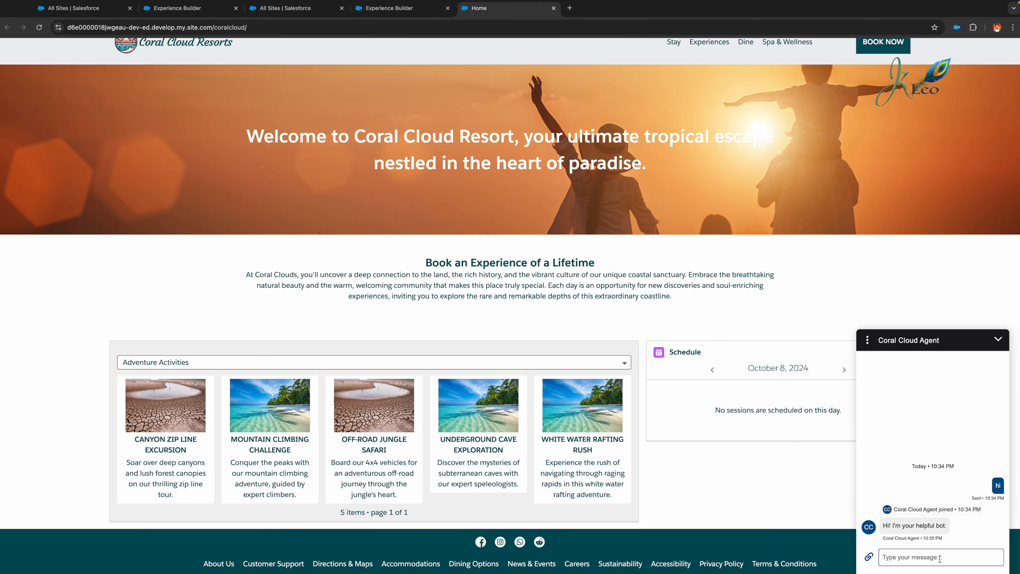
- Ask the agent in the site chat "What activities are there at the resort?" and read its reply
text(What activities are there at the resort?)
key(Return)
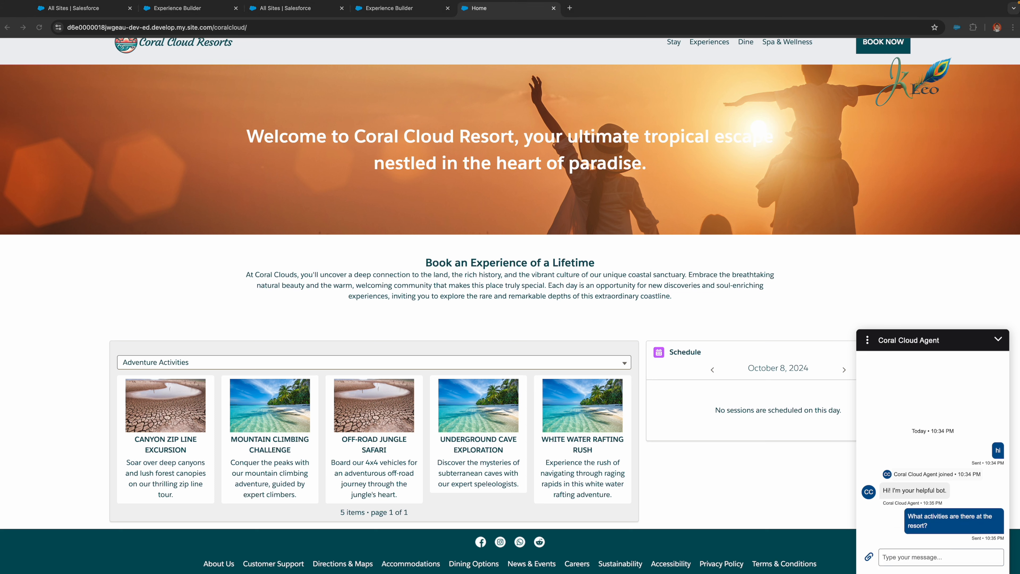
scroll(928, 446, down, 2)
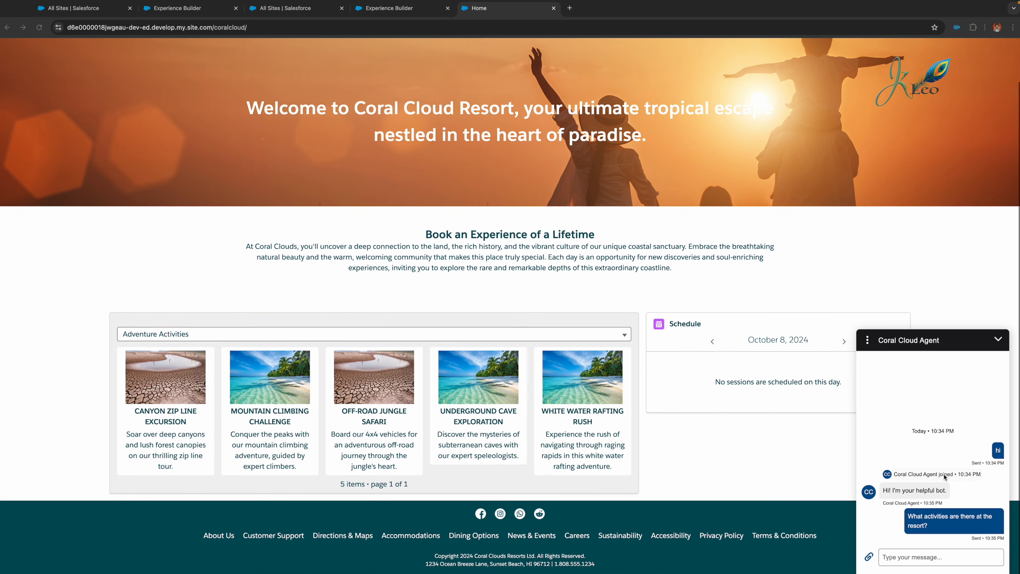
scroll(754, 455, up, 2)
scroll(754, 455, down, 2)
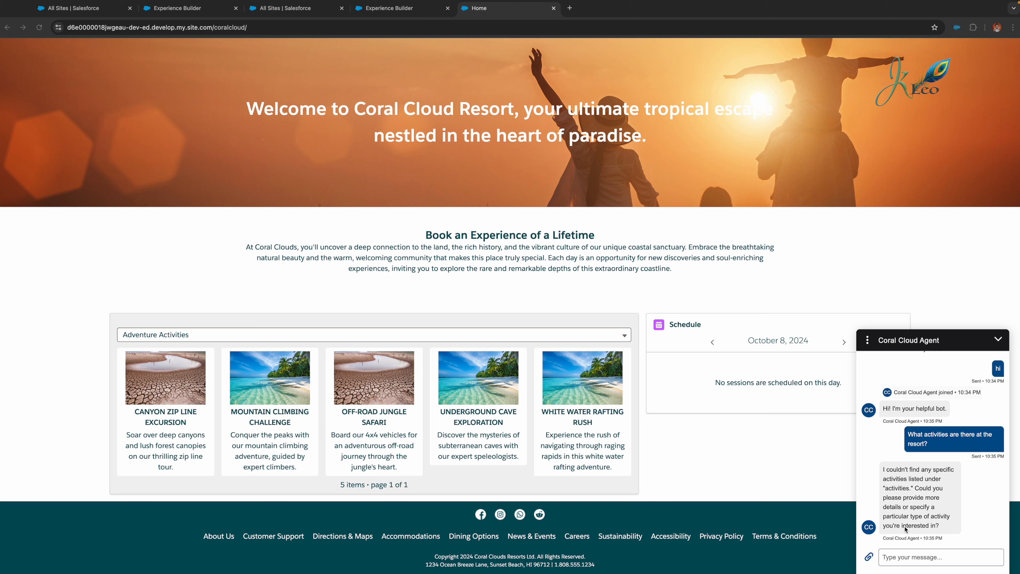
- Ask the agent in the site chat "What dining experiences does the resort offer?"
click(938, 559)
text(What dining experiences does the resort offer?)
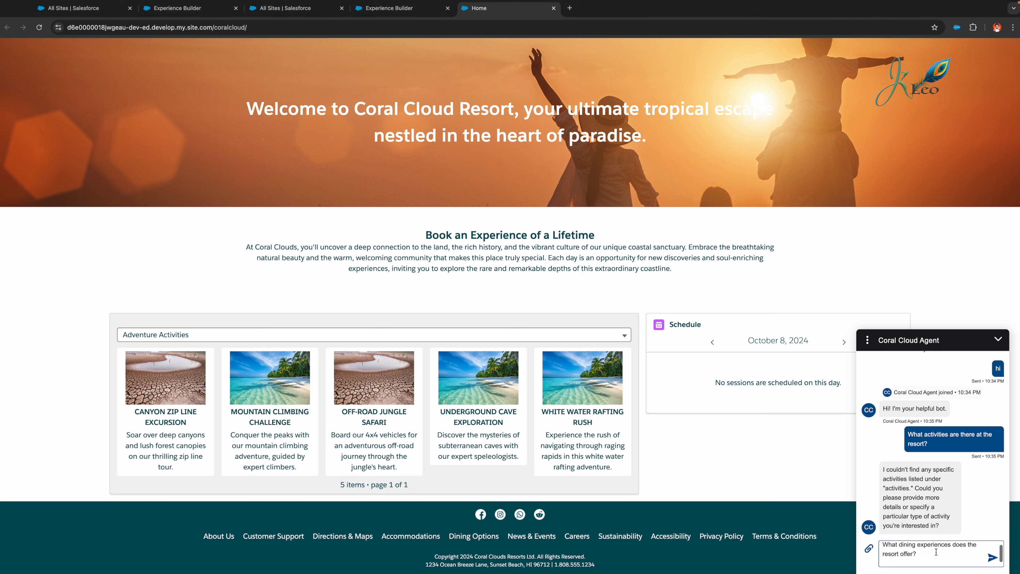
key(Return)
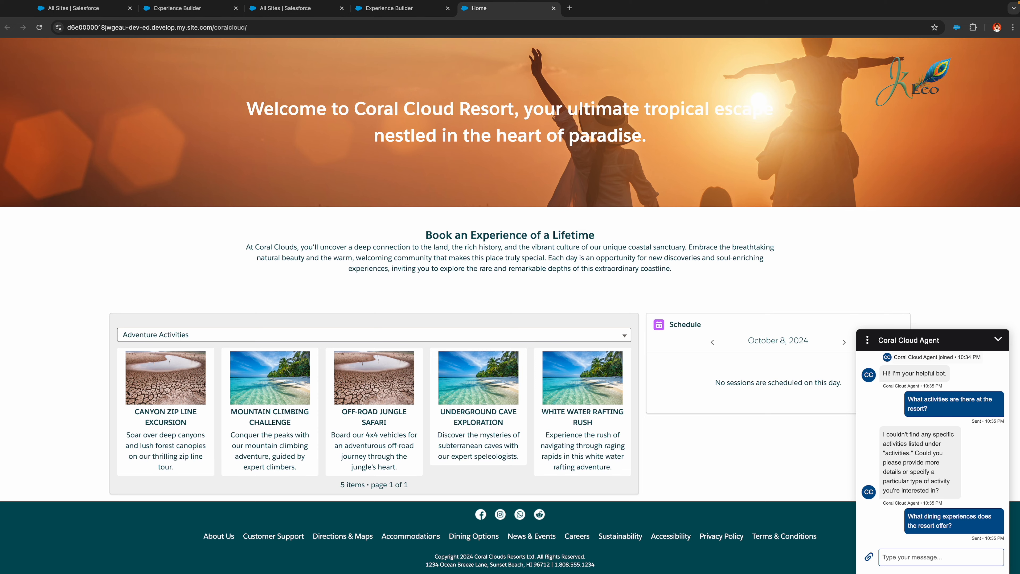
- Reopen the live coral-cloud site and review the experience details in the agent's latest chat reply
key(super+w)
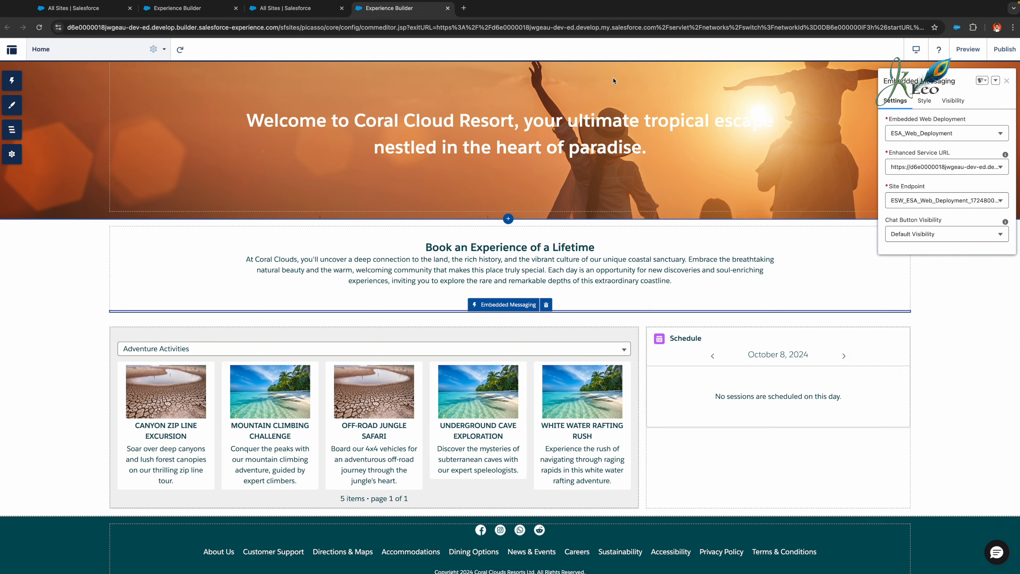
key(super+shift+t)
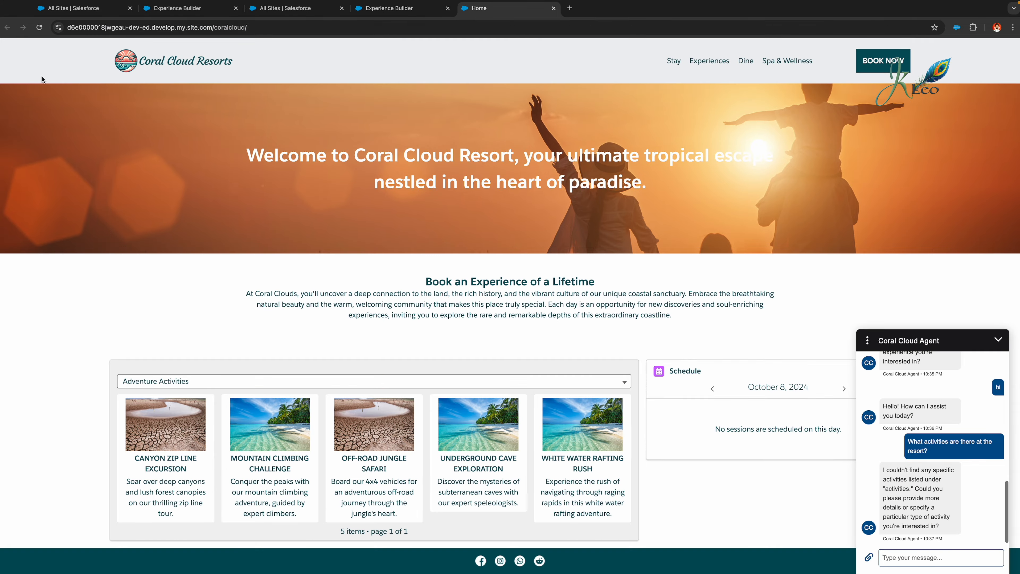
scroll(745, 471, down, 2)
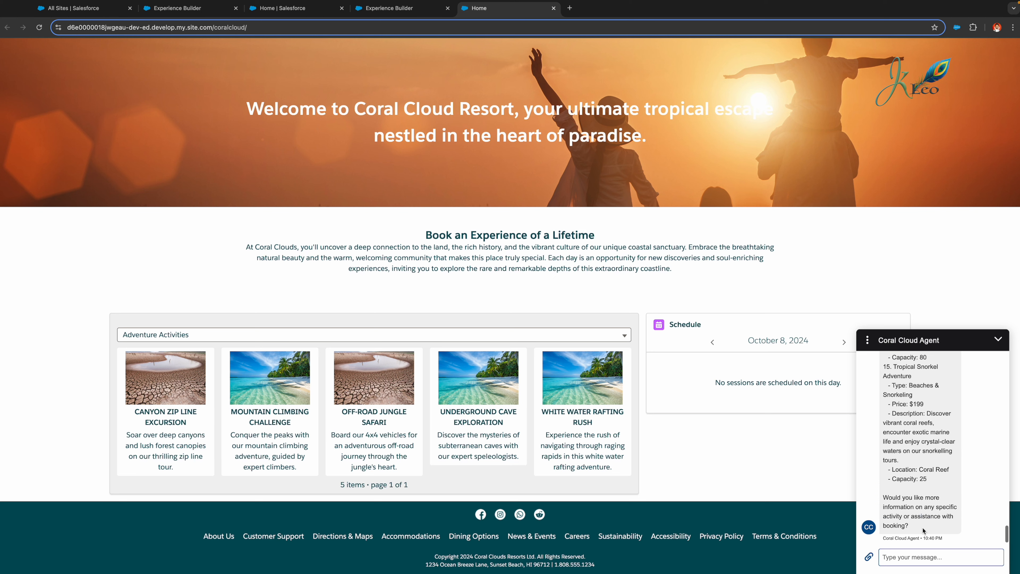
scroll(937, 477, up, 2)
scroll(938, 478, up, 6)
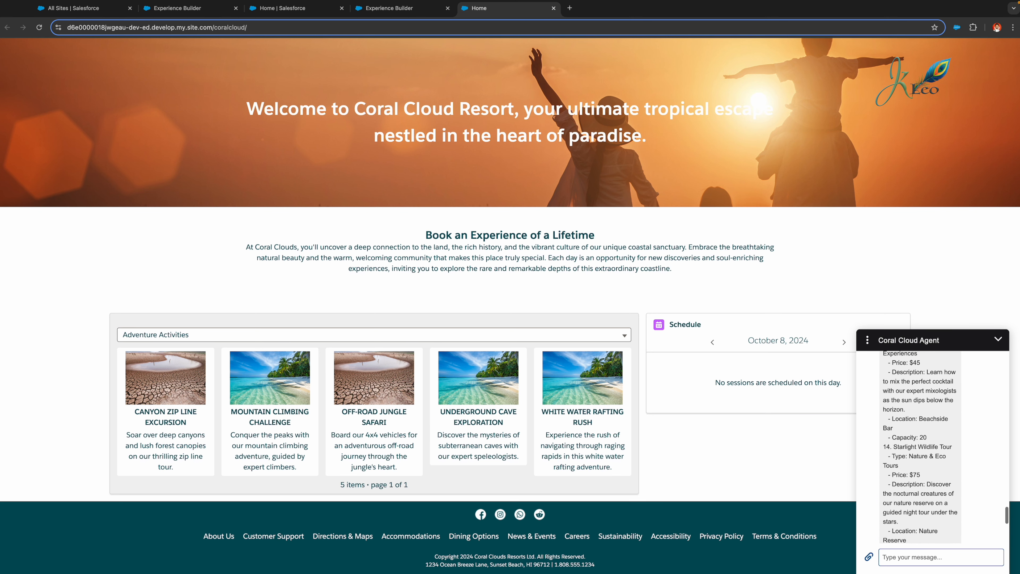
- Look through the activity list in the agent's chat reply and ask "What dining experiences does the resort offer?"
scroll(937, 478, up, 8)
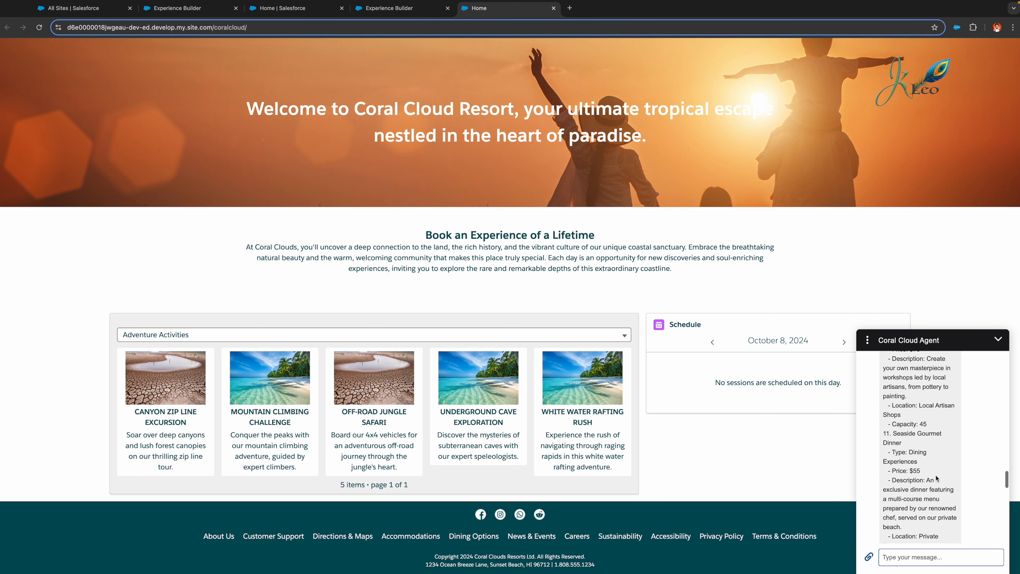
scroll(937, 478, down, 15)
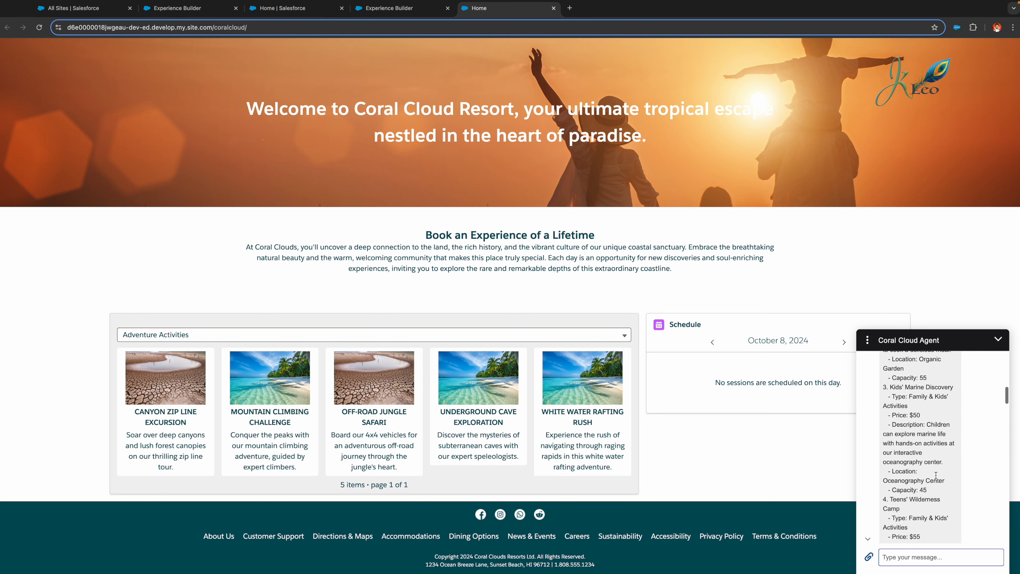
scroll(937, 477, down, 2)
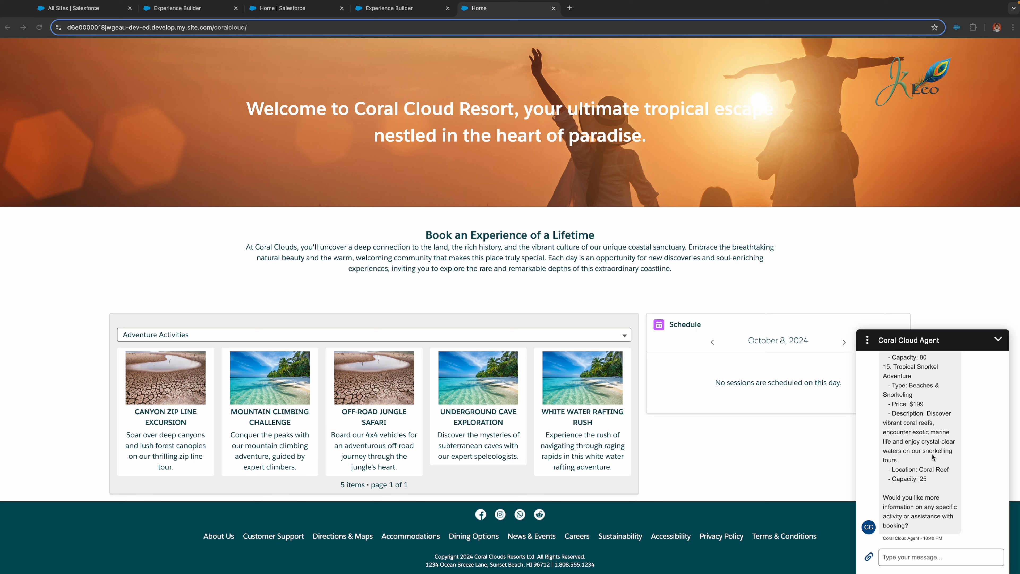
click(920, 559)
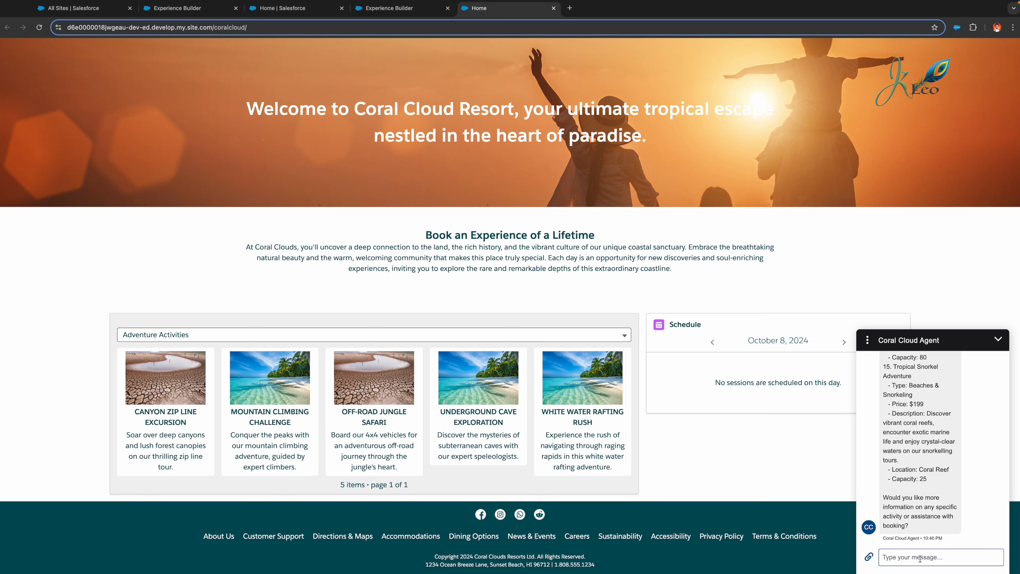
text(What dining experiences does the resort offer?)
key(Return)
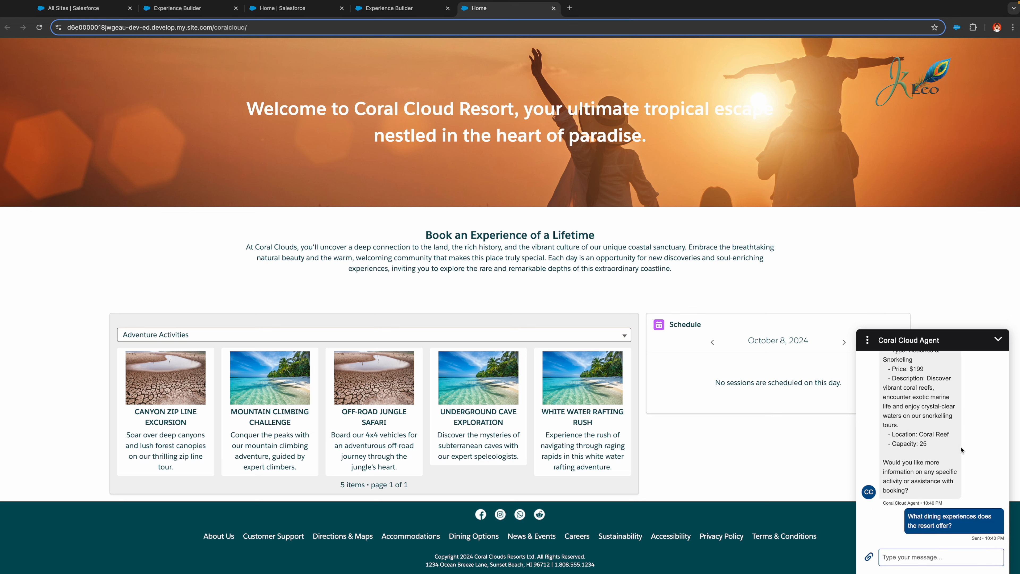
- Read the agent's full chat reply about the dining experiences, from the question to its closing line
click(915, 333)
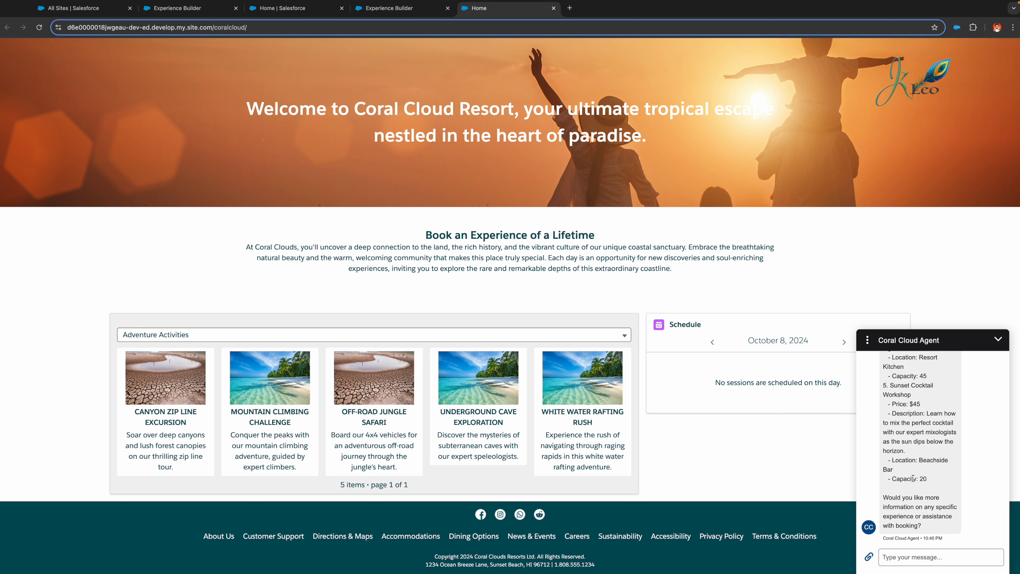
scroll(913, 478, up, 10)
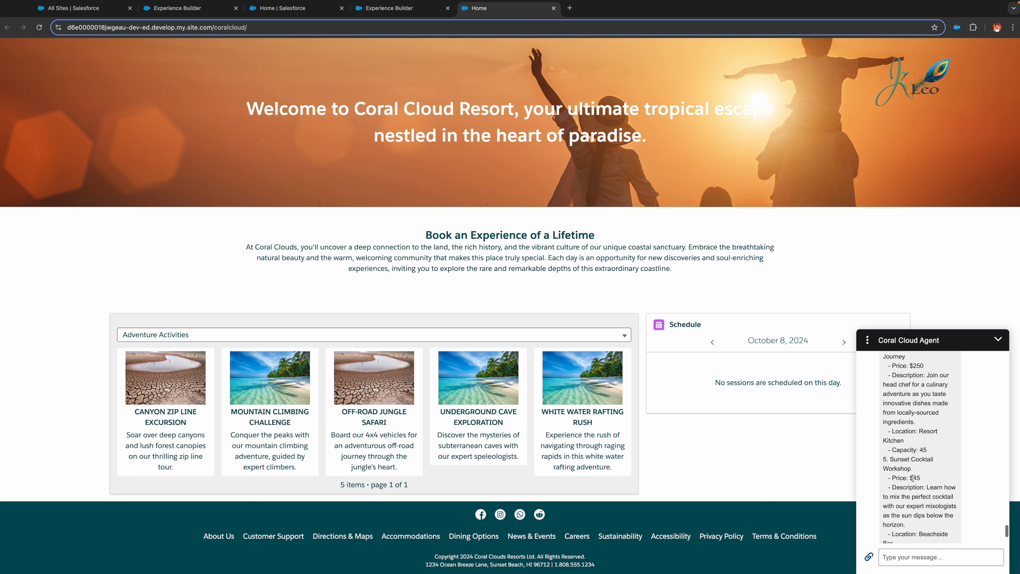
scroll(913, 478, up, 6)
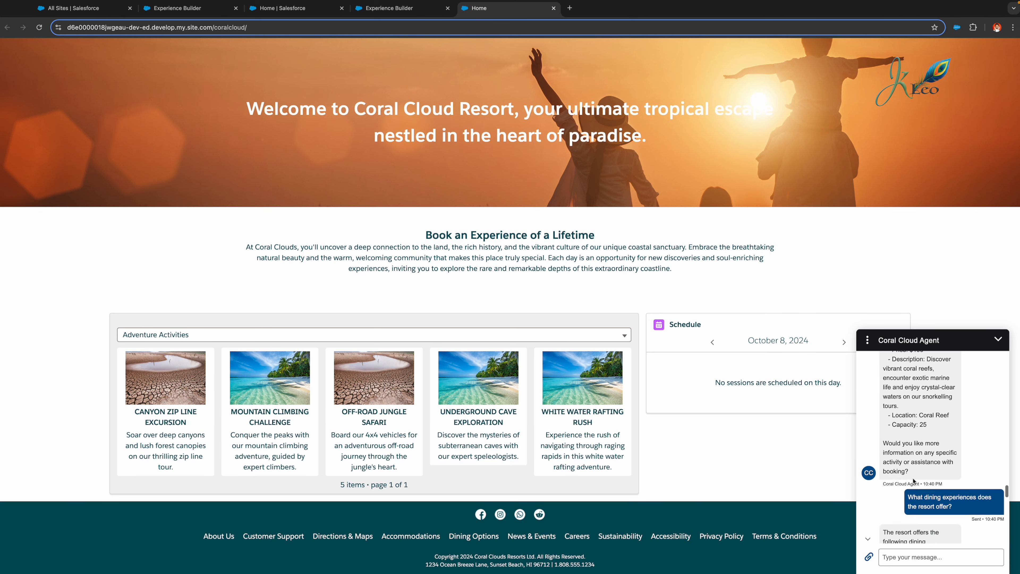
scroll(913, 477, down, 5)
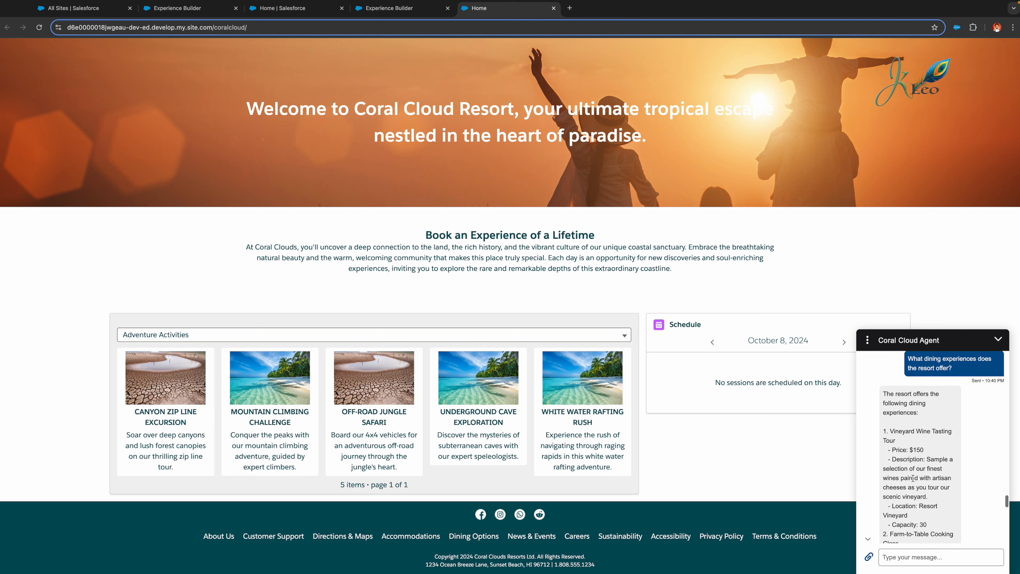
scroll(914, 480, down, 10)
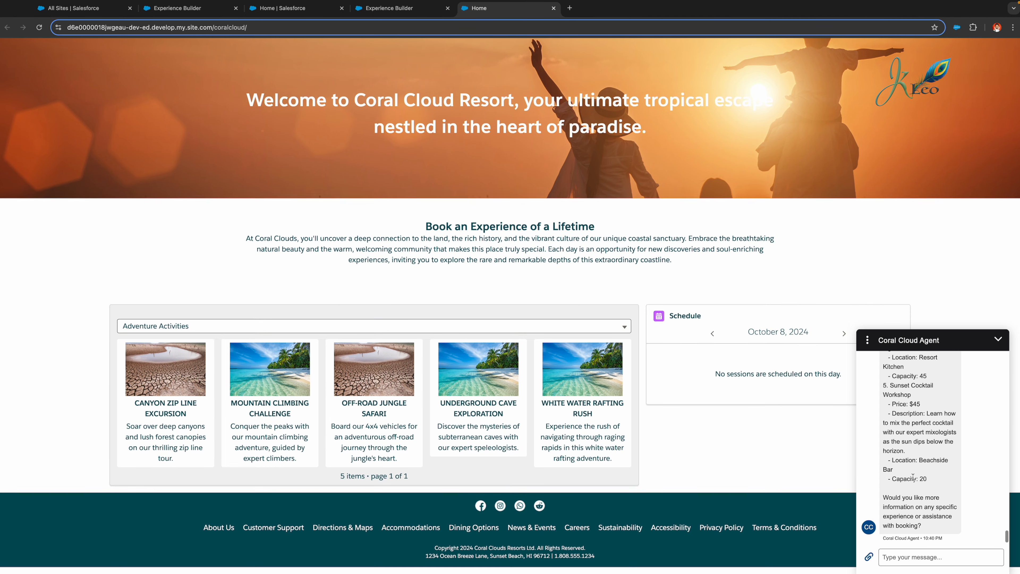